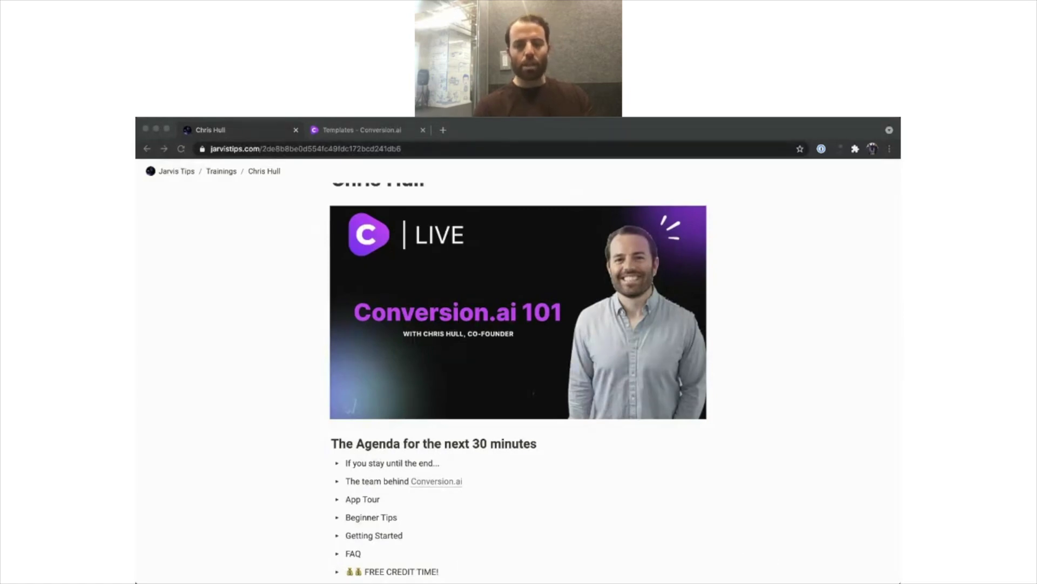
- Expand the "If you stay until the end..." agenda item, view its slide, and collapse the item again
{"action": "scroll", "coordinate": [755, 447], "scroll_direction": "down", "scroll_amount": 1}
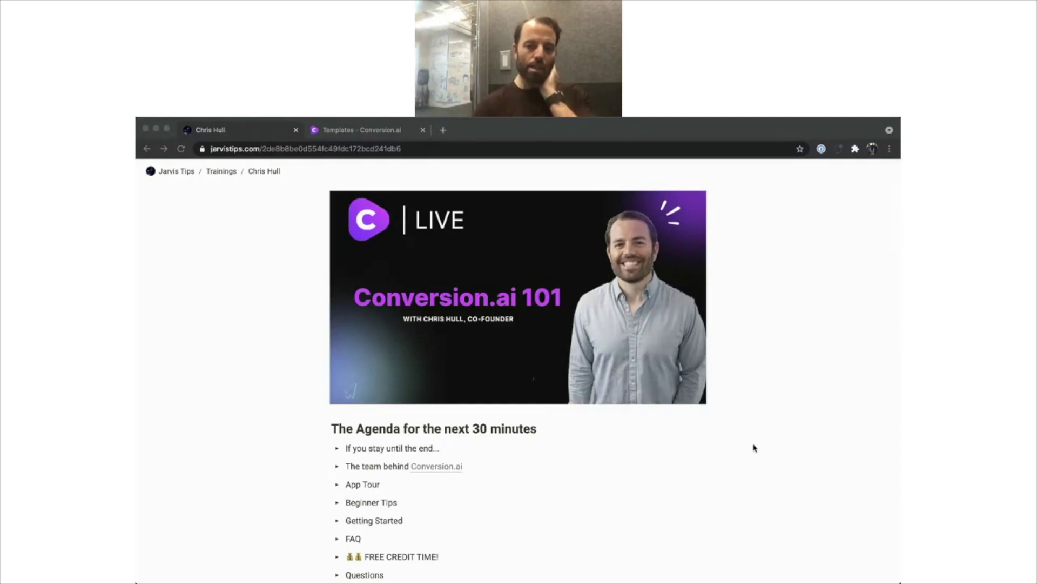
{"action": "scroll", "coordinate": [755, 448], "scroll_direction": "down", "scroll_amount": 2}
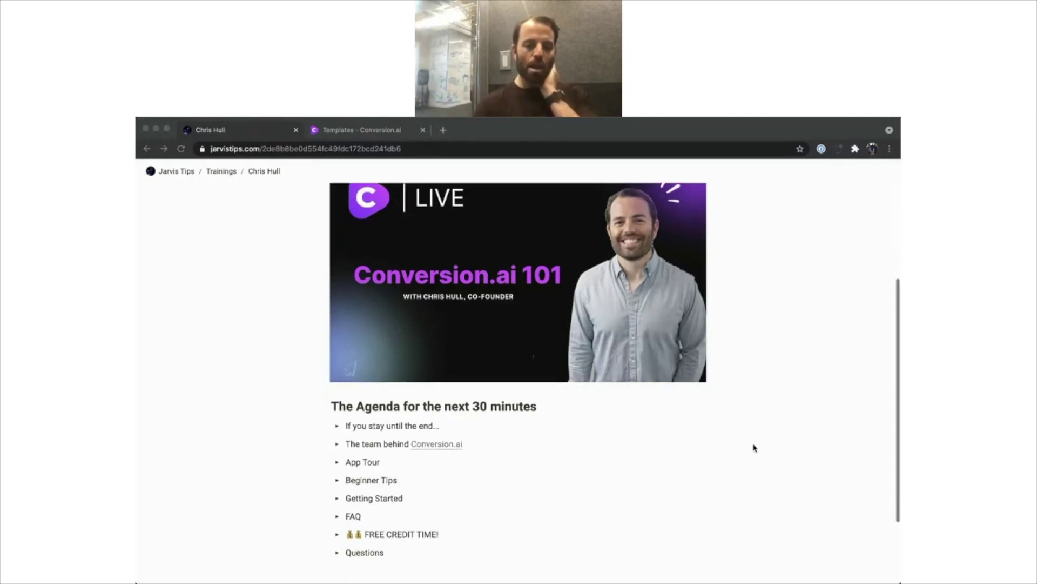
{"action": "left_click", "coordinate": [340, 392]}
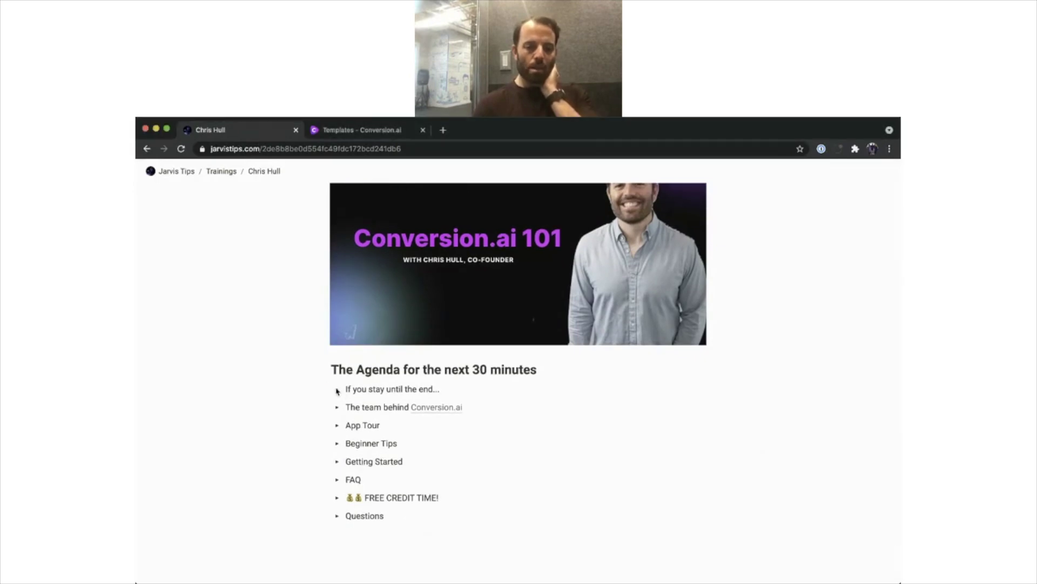
{"action": "left_click", "coordinate": [337, 391]}
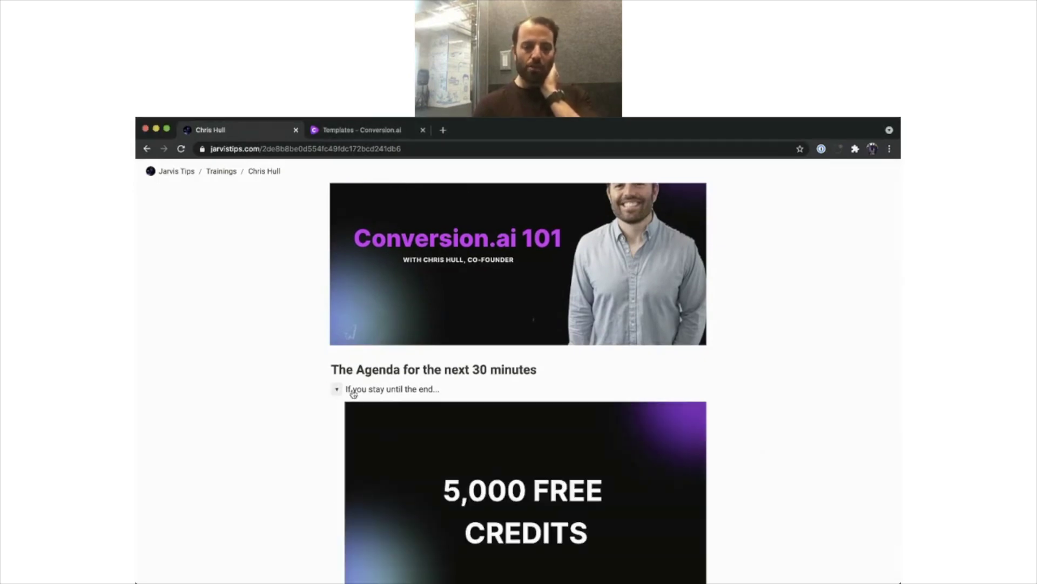
{"action": "scroll", "coordinate": [351, 393], "scroll_direction": "down", "scroll_amount": 3}
{"action": "scroll", "coordinate": [354, 393], "scroll_direction": "up", "scroll_amount": 2}
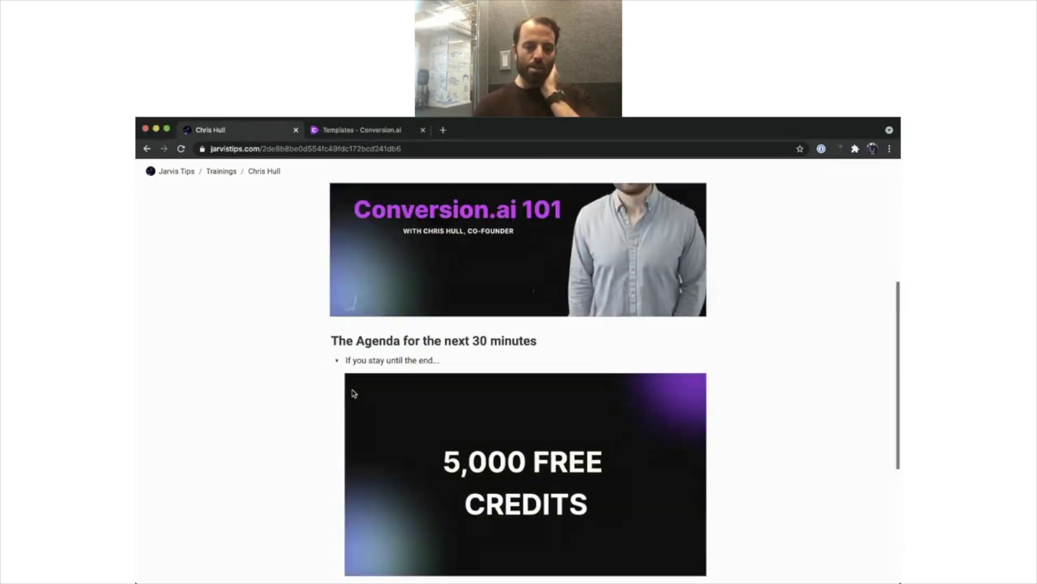
{"action": "left_click", "coordinate": [336, 361]}
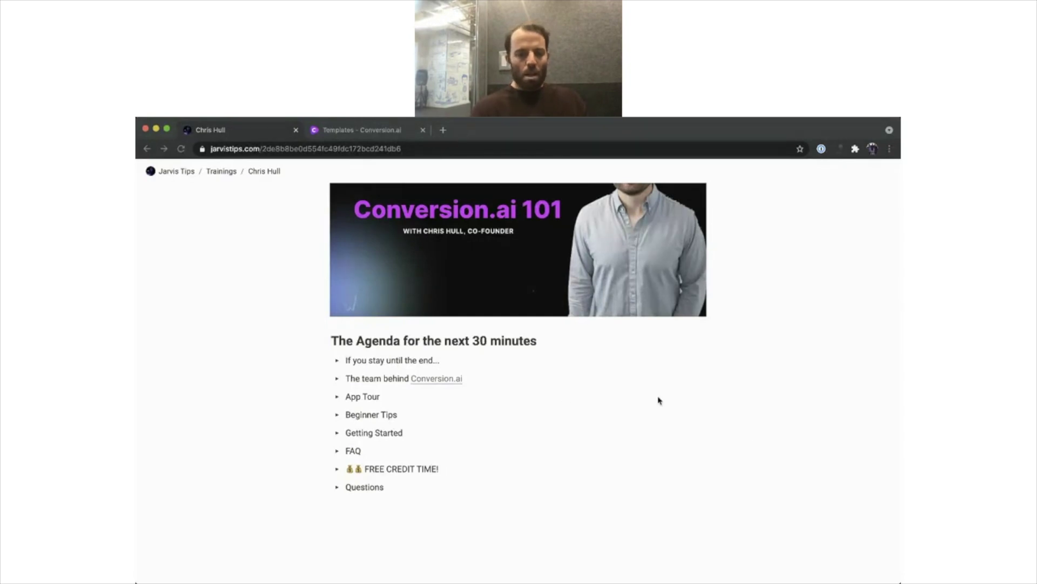
- Expand the agenda item on the team behind Conversion.ai, view the team slide, and collapse the item again
{"action": "scroll", "coordinate": [565, 397], "scroll_direction": "up", "scroll_amount": 3}
{"action": "scroll", "coordinate": [565, 397], "scroll_direction": "up", "scroll_amount": 1}
{"action": "scroll", "coordinate": [562, 397], "scroll_direction": "down", "scroll_amount": 2}
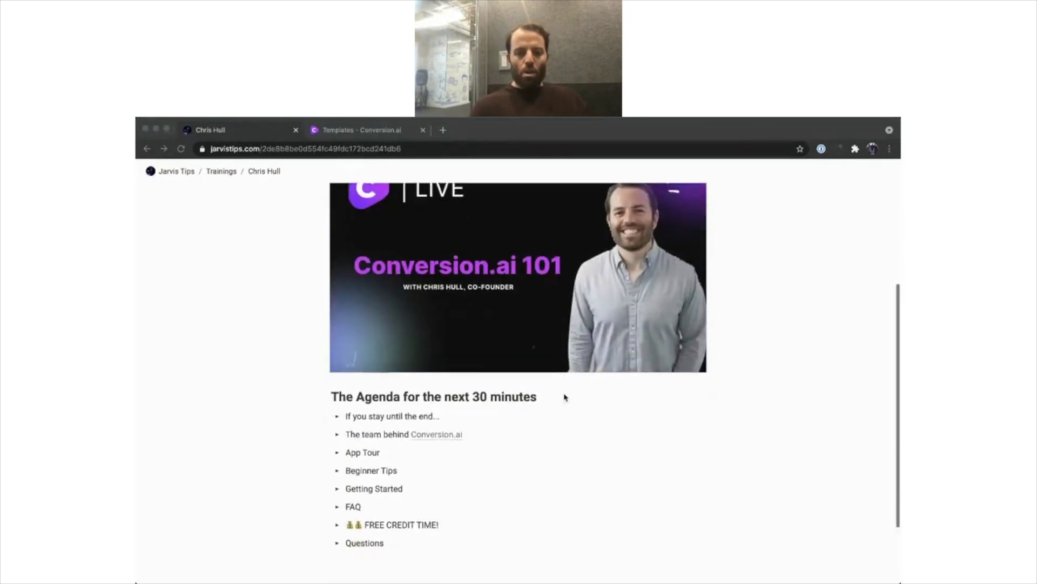
{"action": "left_click", "coordinate": [341, 415]}
{"action": "triple_click", "coordinate": [340, 415]}
{"action": "scroll", "coordinate": [468, 436], "scroll_direction": "down", "scroll_amount": 3}
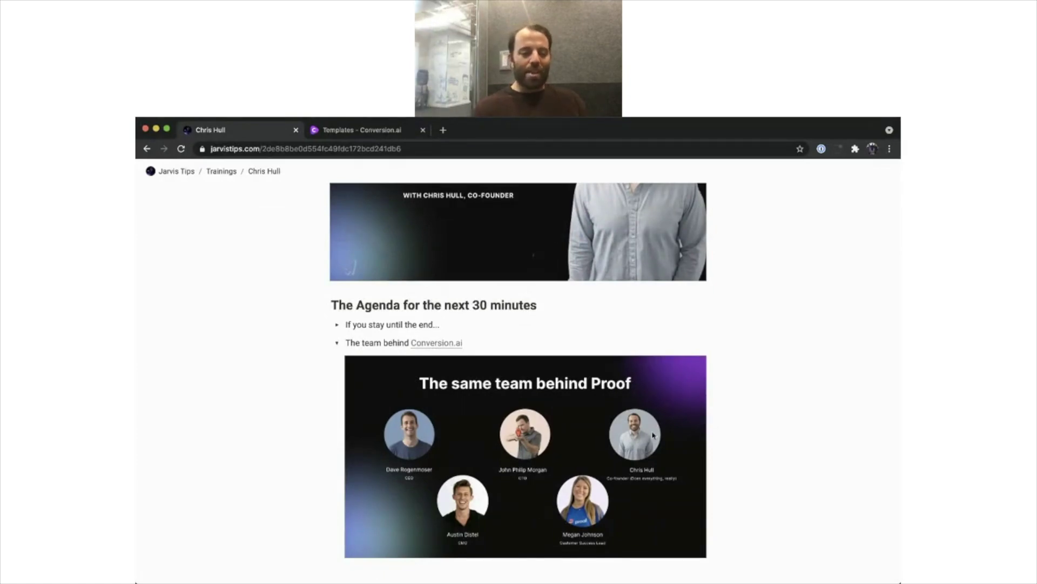
{"action": "scroll", "coordinate": [652, 435], "scroll_direction": "down", "scroll_amount": 1}
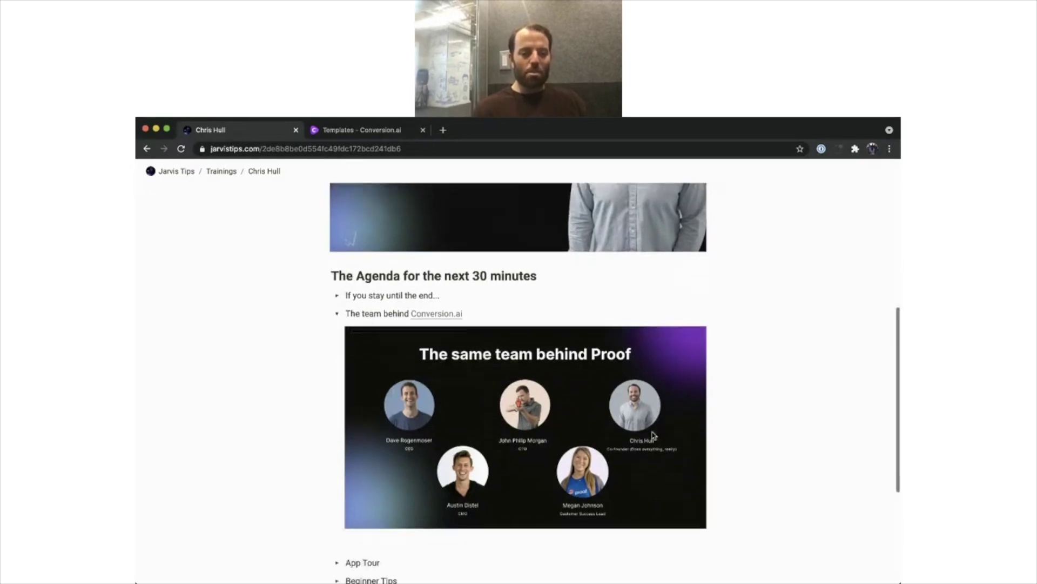
{"action": "scroll", "coordinate": [653, 435], "scroll_direction": "up", "scroll_amount": 1}
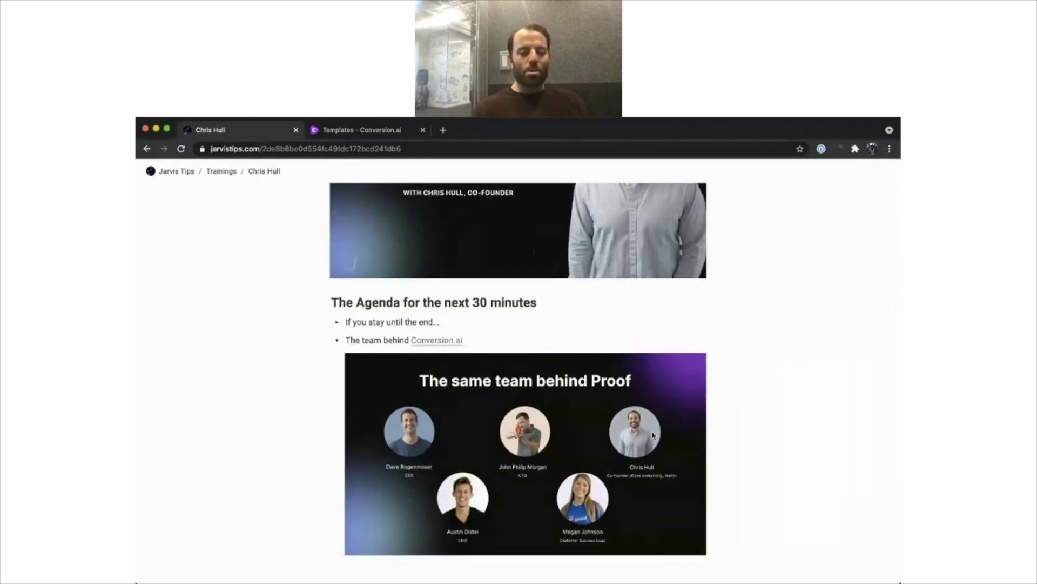
{"action": "scroll", "coordinate": [652, 435], "scroll_direction": "down", "scroll_amount": 1}
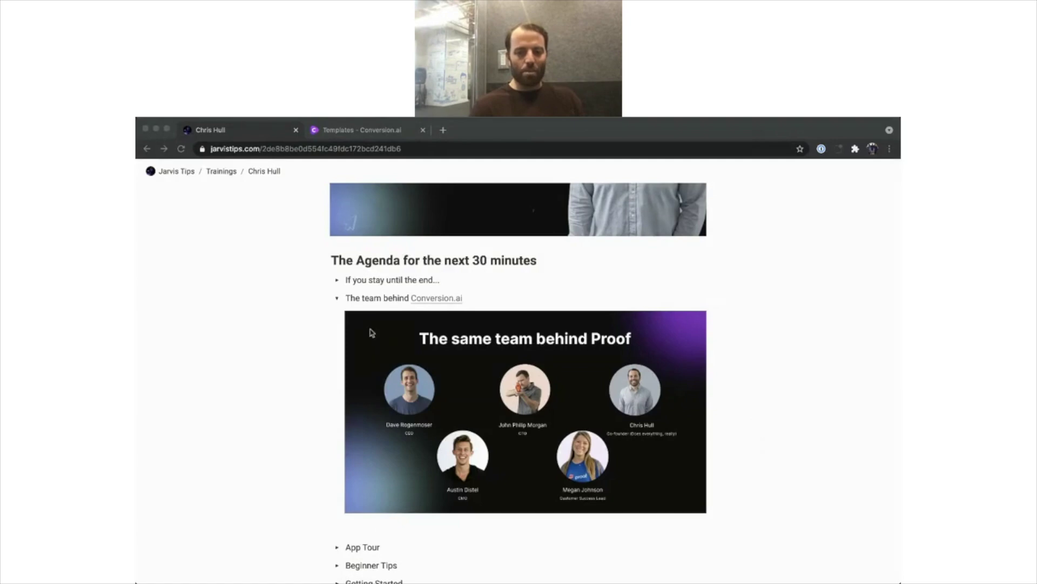
{"action": "left_click", "coordinate": [335, 300]}
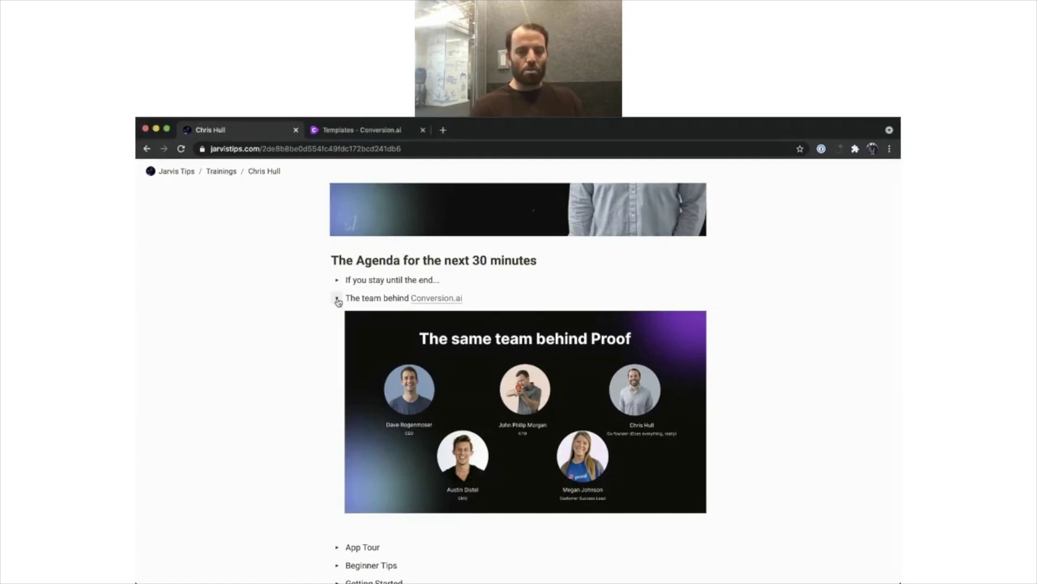
{"action": "left_click", "coordinate": [337, 299]}
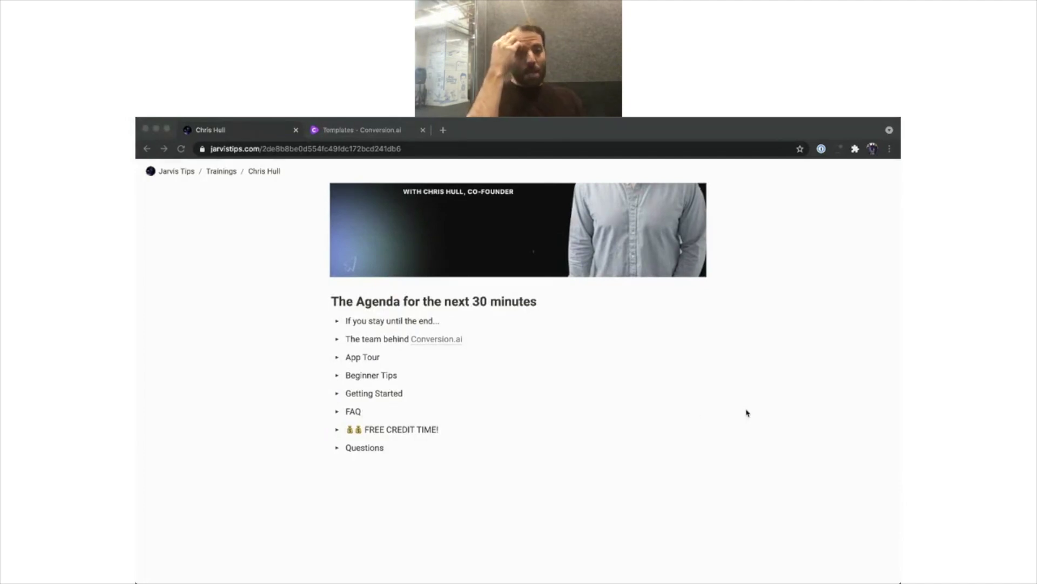
- Switch to the Conversion.ai app and view the workspace, personal and team pages of the account settings
{"action": "left_click", "coordinate": [349, 134]}
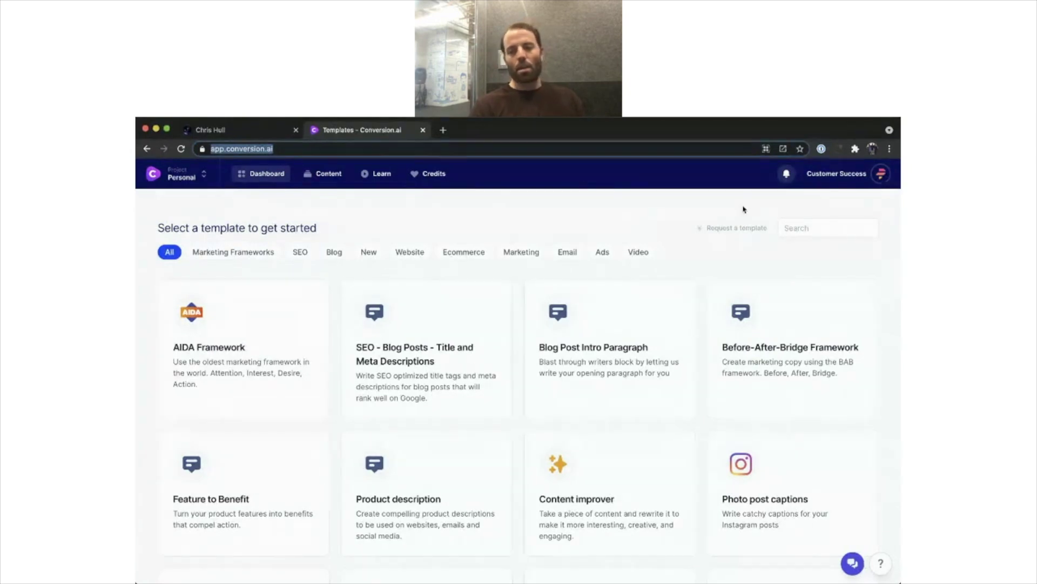
{"action": "left_click", "coordinate": [882, 184]}
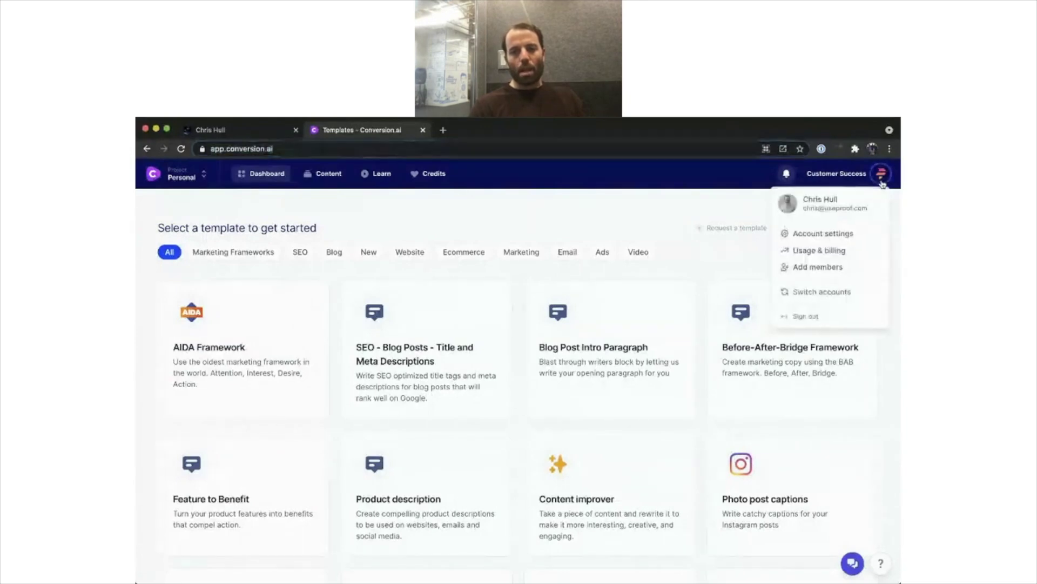
{"action": "left_click", "coordinate": [835, 233]}
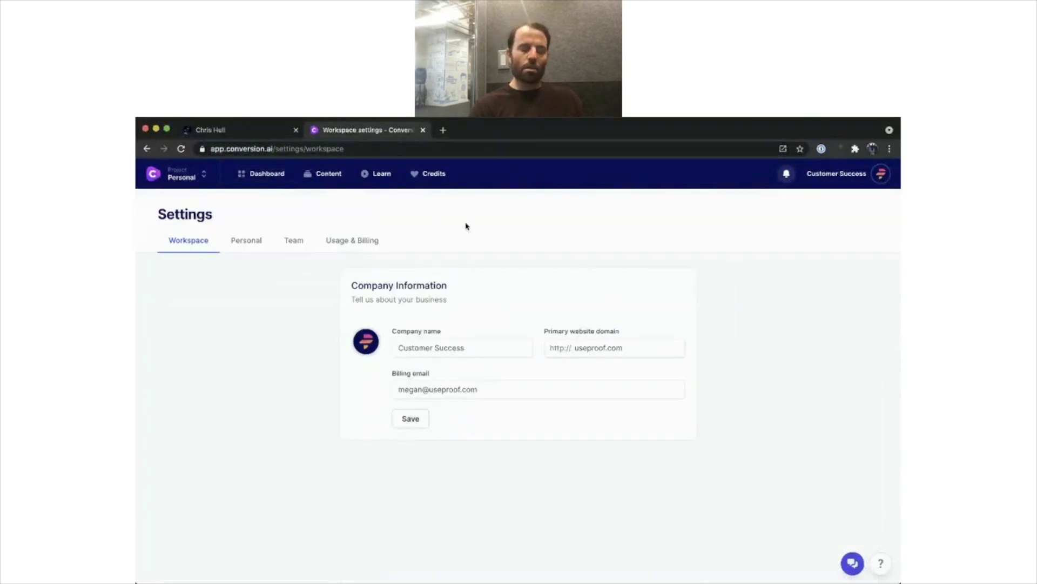
{"action": "left_click", "coordinate": [250, 244]}
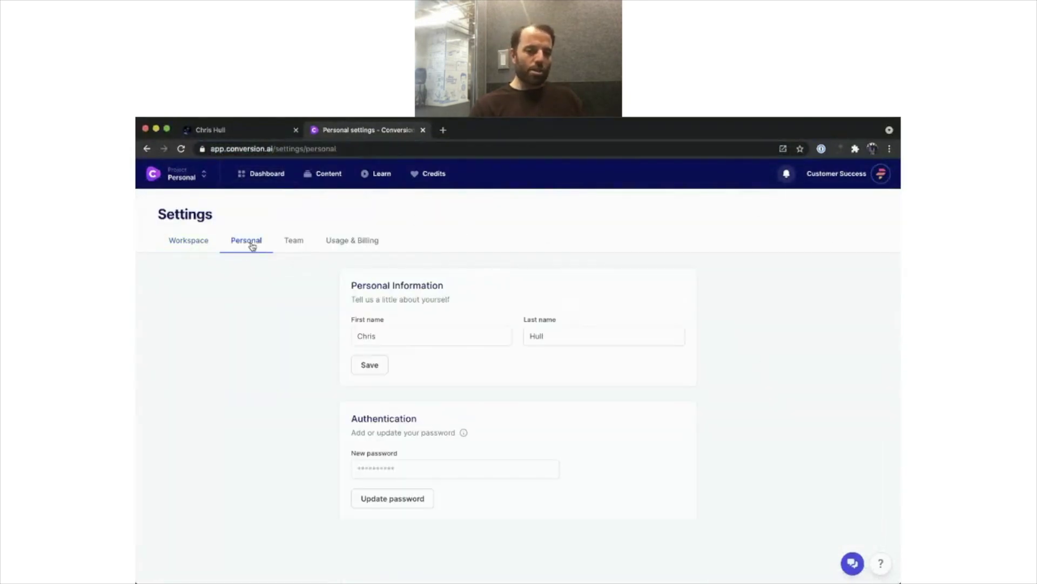
{"action": "left_click", "coordinate": [296, 245]}
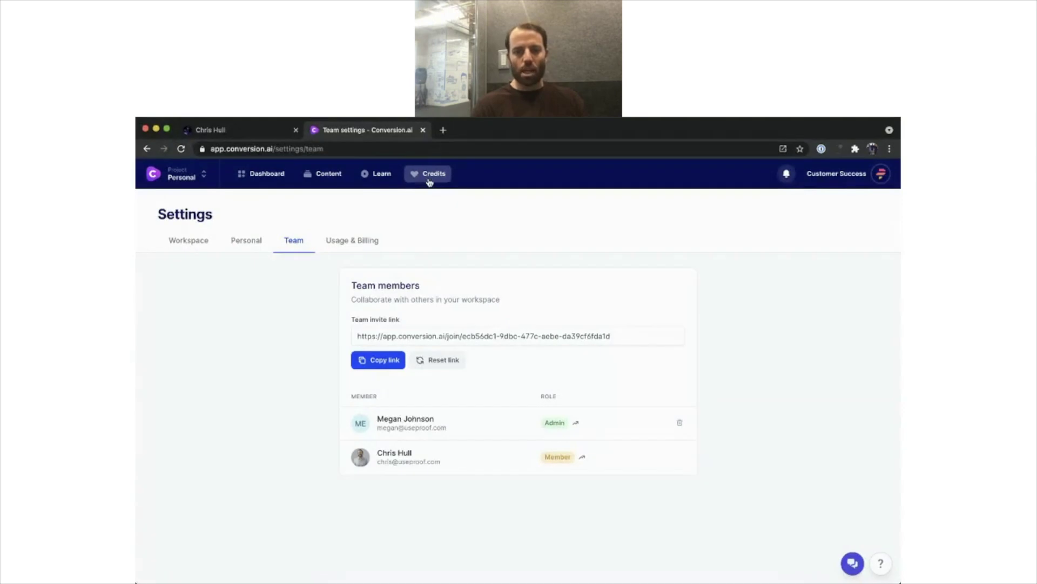
- Show the account's usage and billing settings and examine the word usage graph, plan credits and bonus credits
{"action": "left_click", "coordinate": [363, 240]}
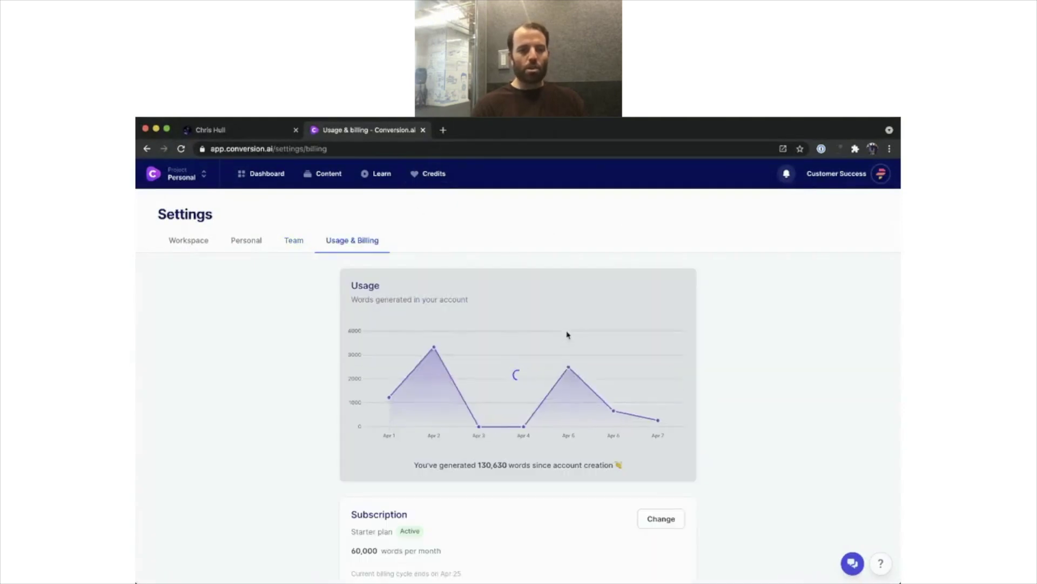
{"action": "mouse_move", "coordinate": [577, 391]}
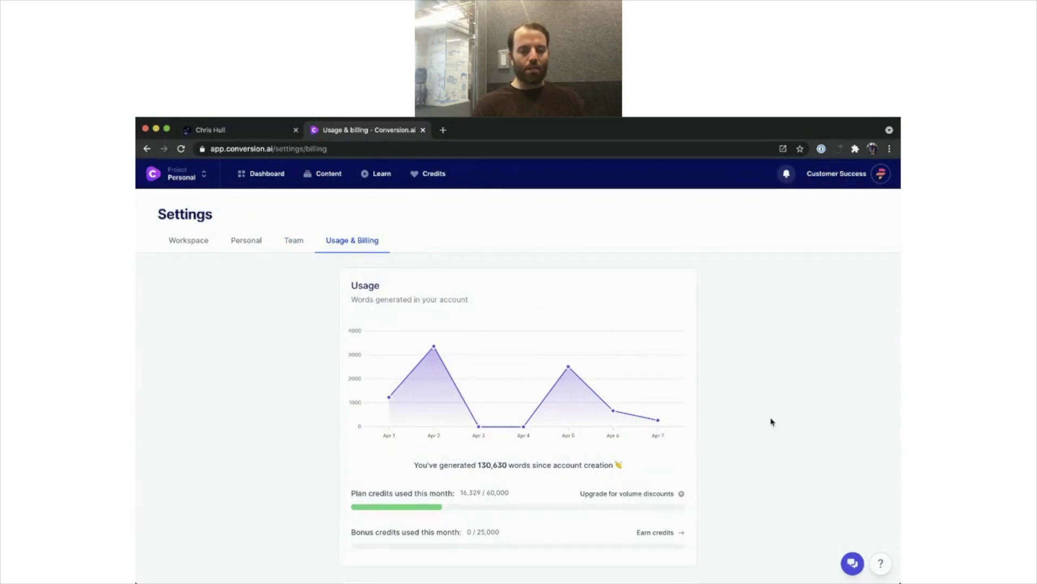
{"action": "scroll", "coordinate": [772, 422], "scroll_direction": "down", "scroll_amount": 2}
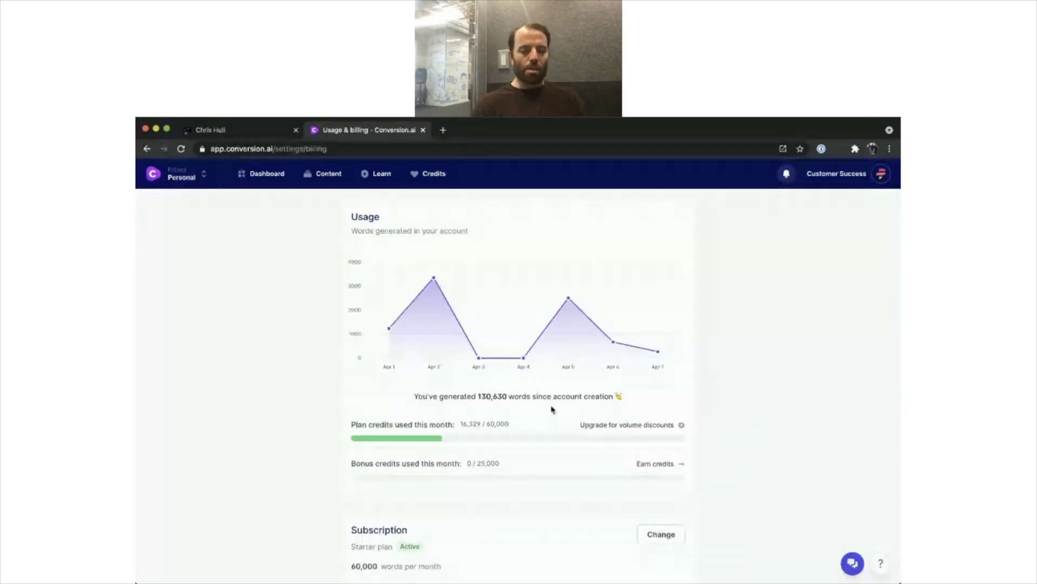
{"action": "scroll", "coordinate": [720, 422], "scroll_direction": "down", "scroll_amount": 2}
{"action": "mouse_move", "coordinate": [506, 359]}
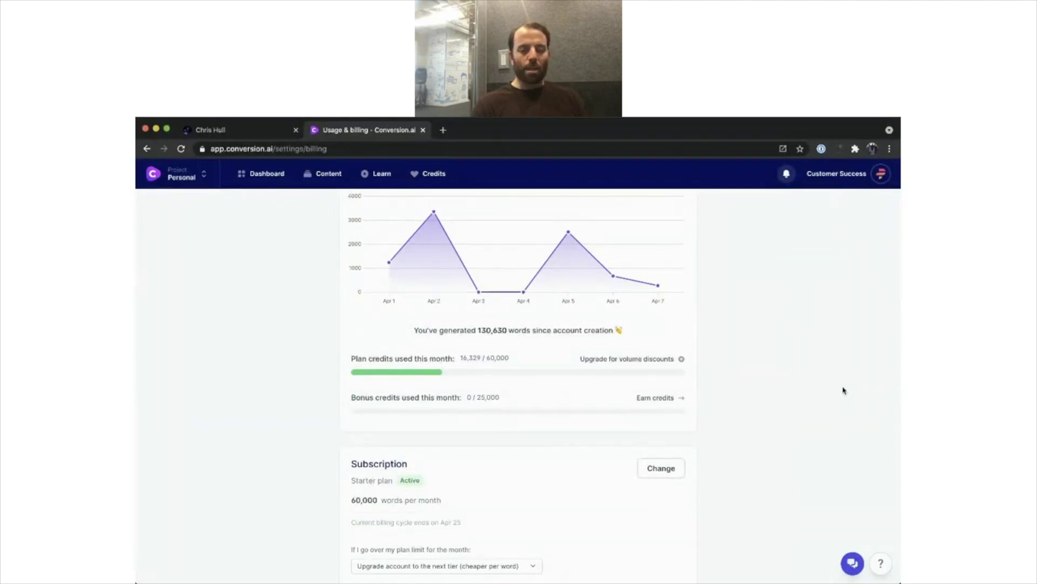
{"action": "mouse_move", "coordinate": [443, 361]}
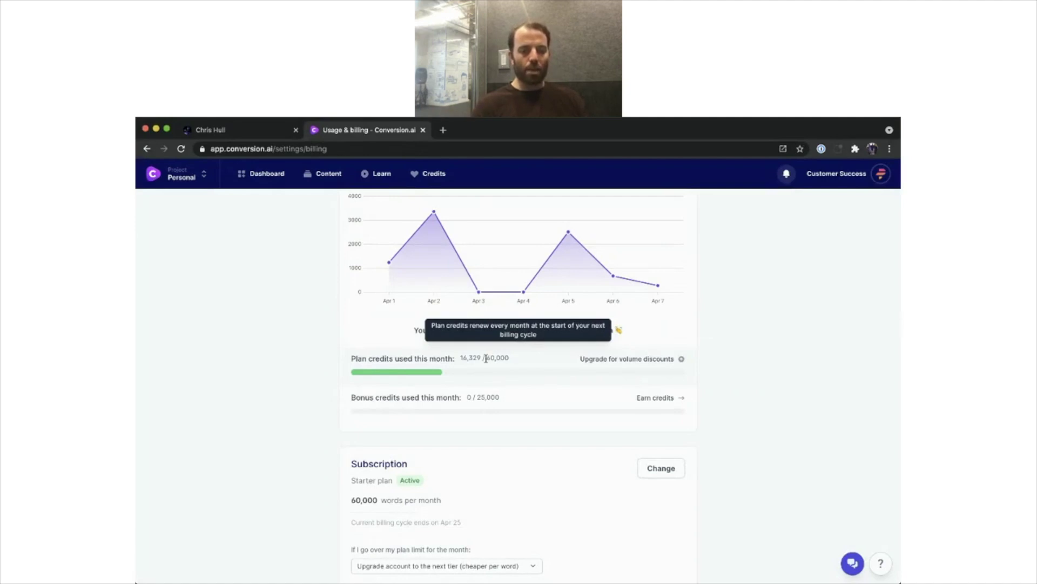
{"action": "mouse_move", "coordinate": [452, 413]}
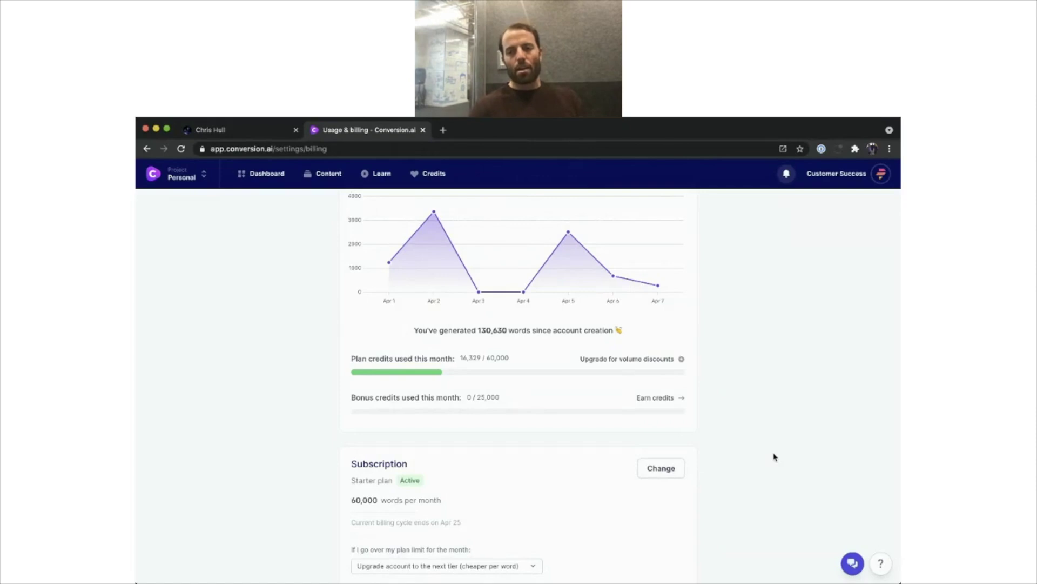
- Review the subscription, payment method, billing details, invoices and account cancellation sections, and return to the usage graph
{"action": "scroll", "coordinate": [775, 456], "scroll_direction": "down", "scroll_amount": 2}
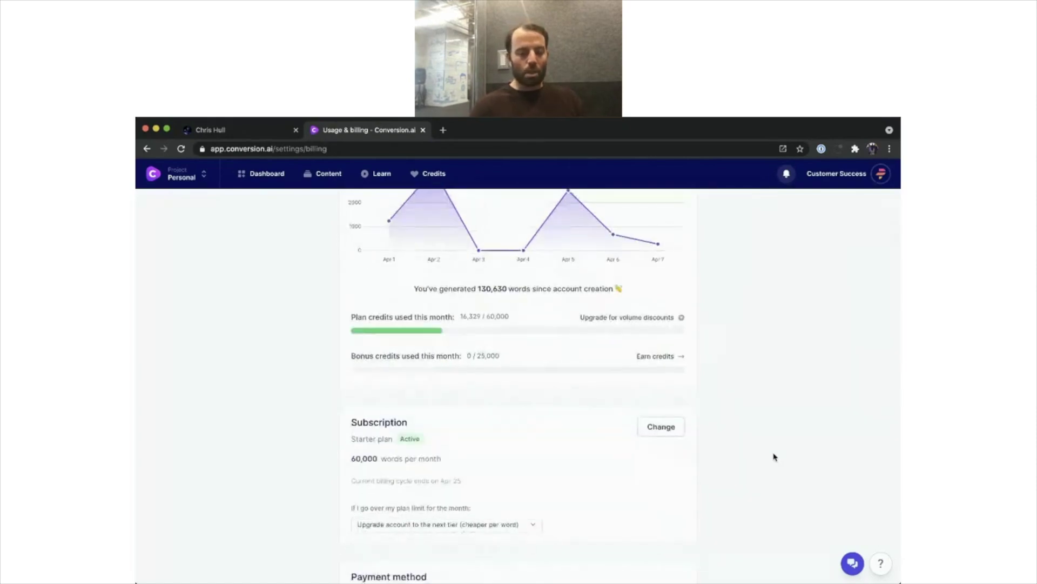
{"action": "scroll", "coordinate": [774, 456], "scroll_direction": "down", "scroll_amount": 7}
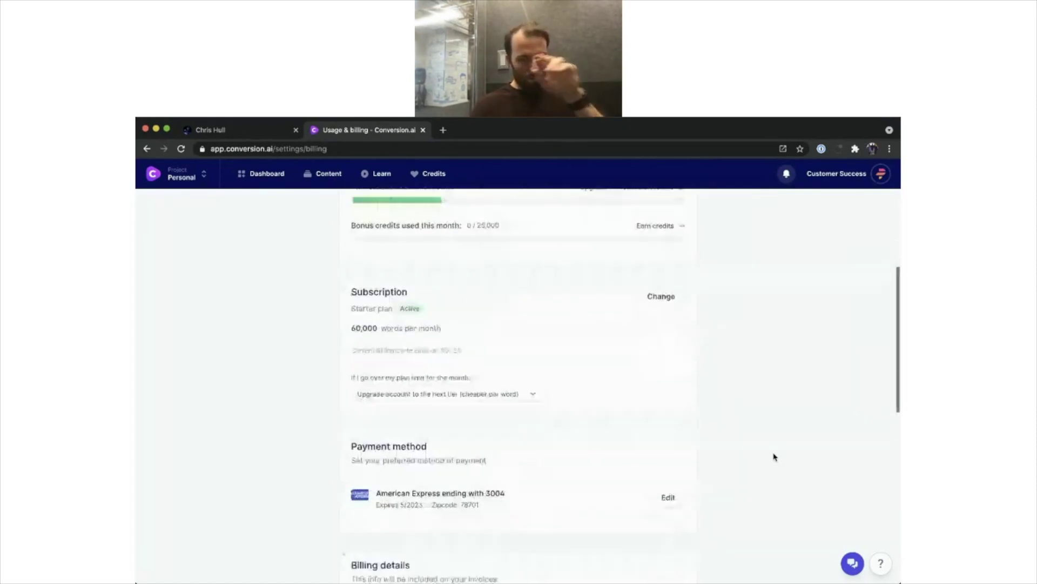
{"action": "scroll", "coordinate": [551, 468], "scroll_direction": "down", "scroll_amount": 14}
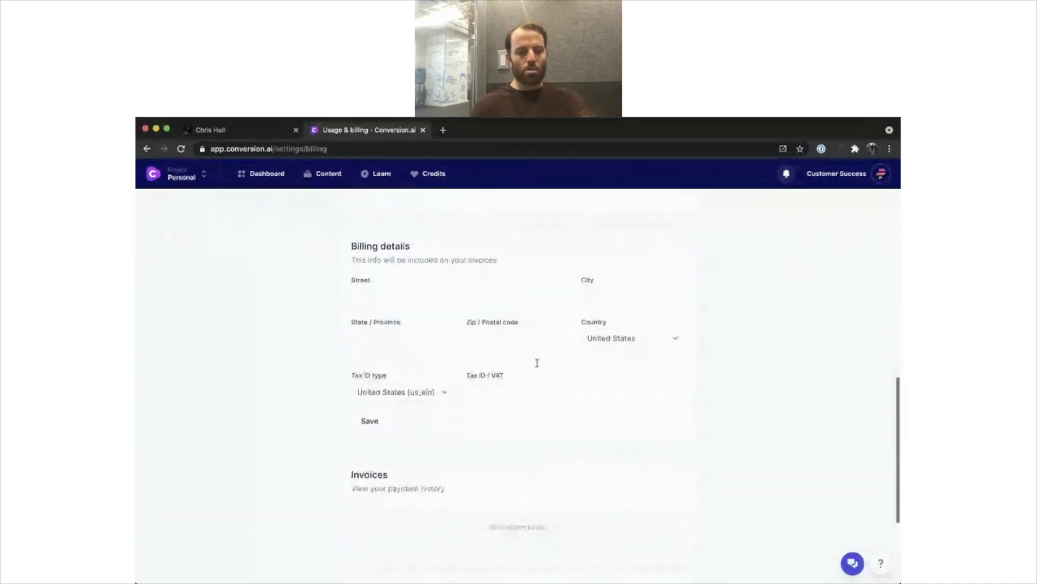
{"action": "scroll", "coordinate": [476, 443], "scroll_direction": "down", "scroll_amount": 4}
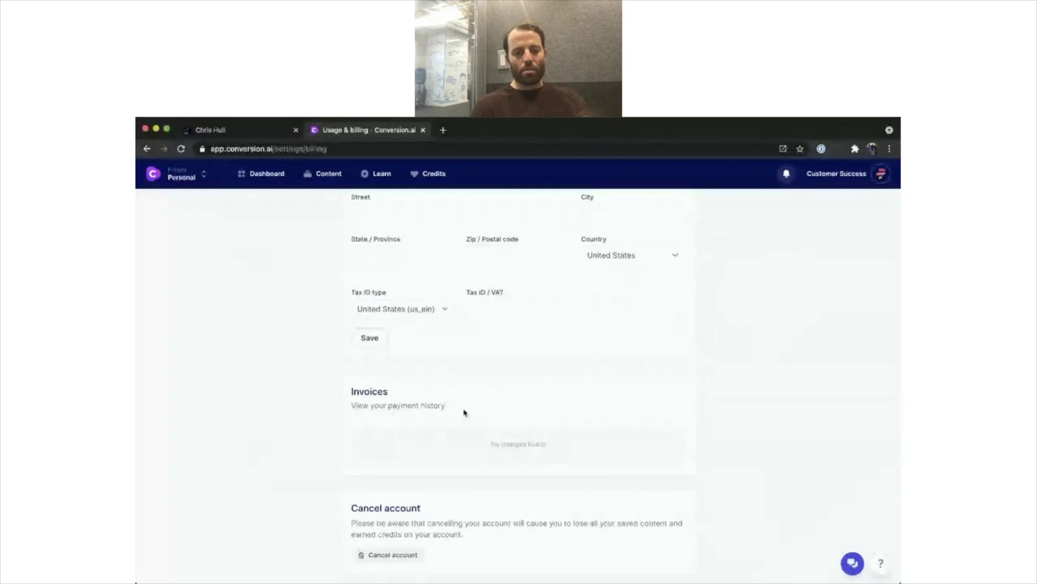
{"action": "scroll", "coordinate": [562, 441], "scroll_direction": "down", "scroll_amount": 4}
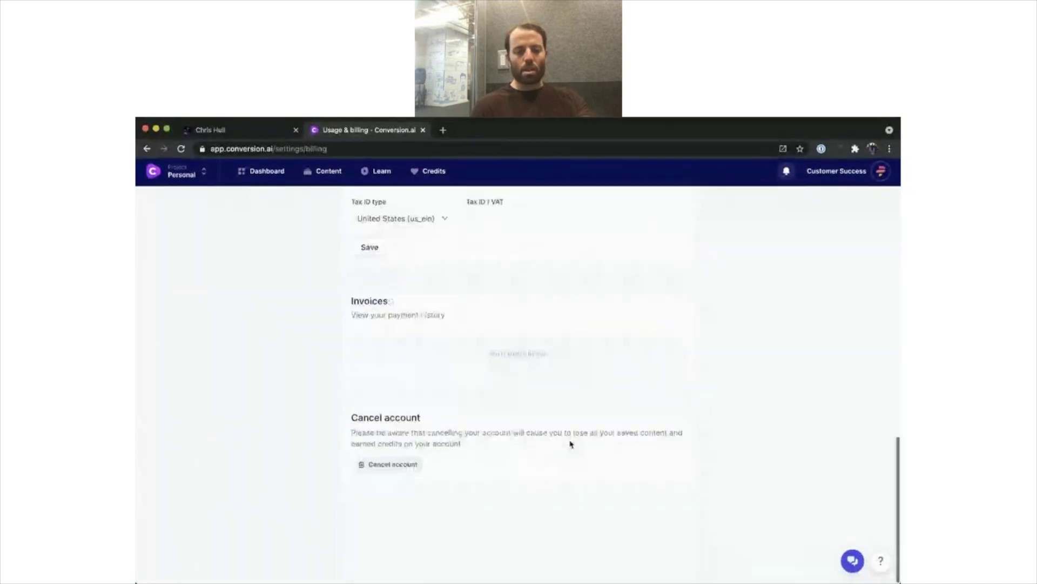
{"action": "scroll", "coordinate": [736, 423], "scroll_direction": "up", "scroll_amount": 20}
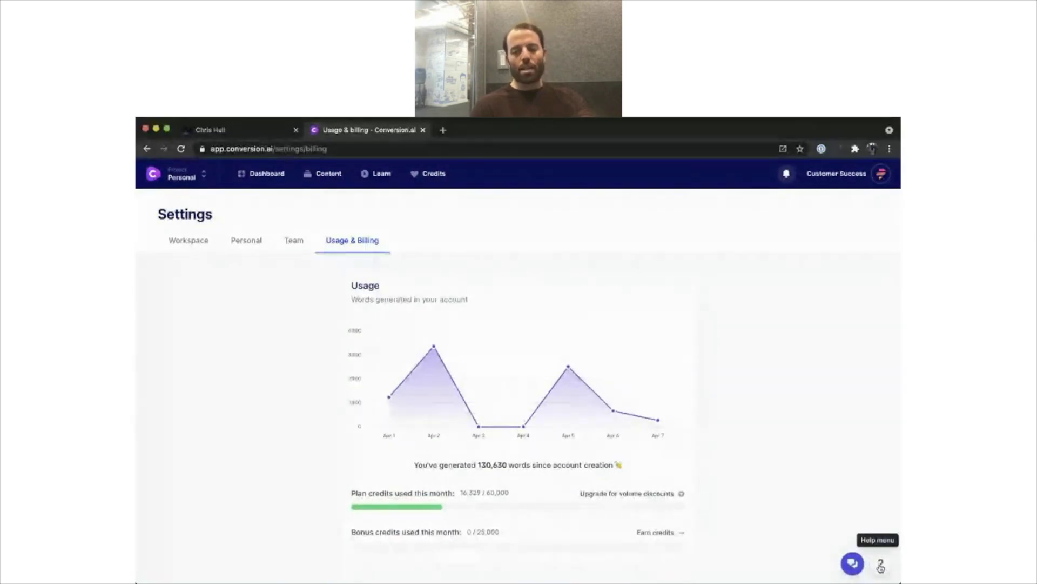
- View the help options for training, community and support, and open and close the team support chat
{"action": "left_click", "coordinate": [880, 565]}
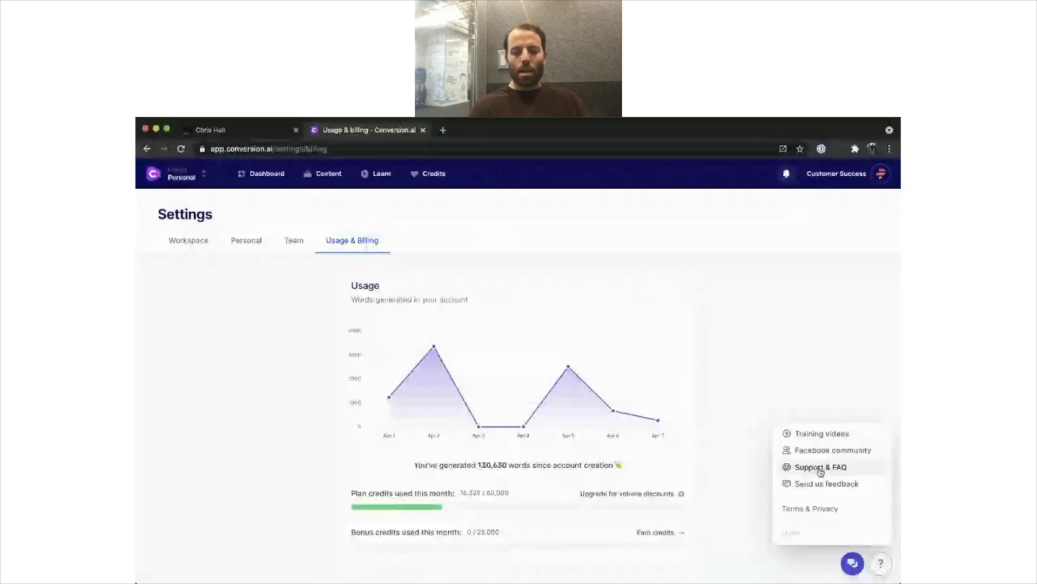
{"action": "left_click", "coordinate": [828, 563]}
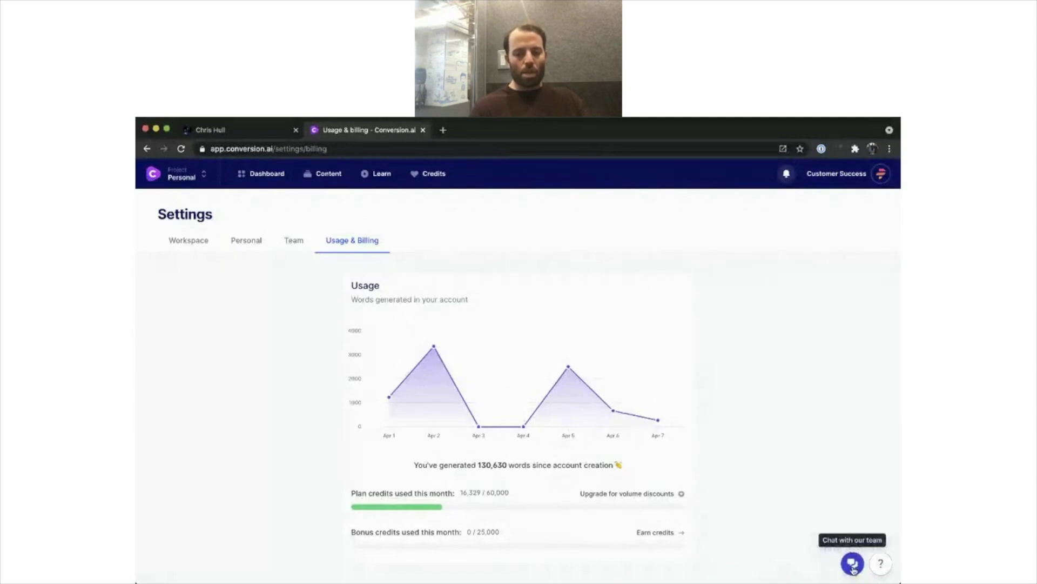
{"action": "left_click", "coordinate": [853, 564]}
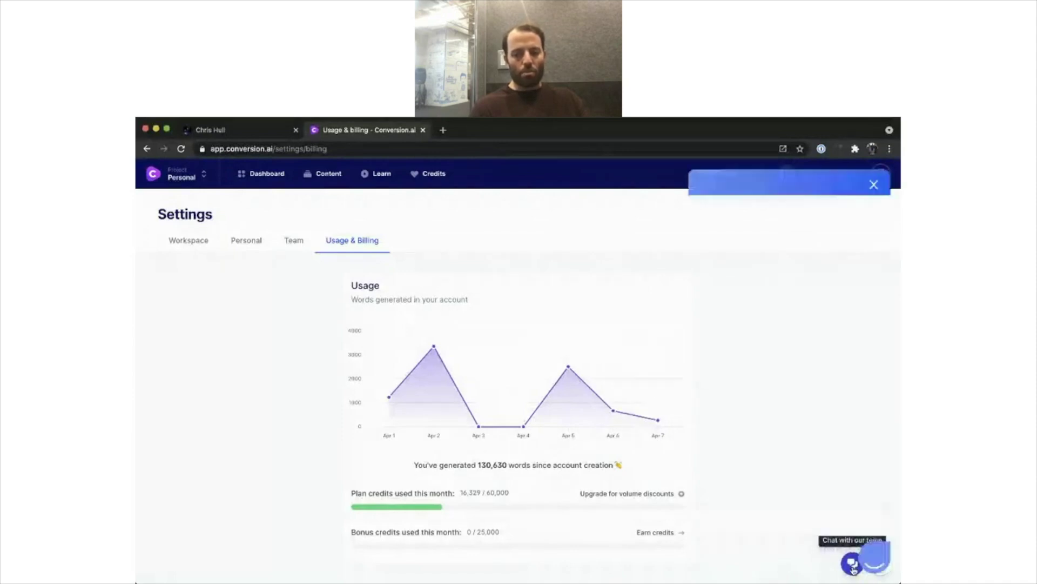
{"action": "left_click", "coordinate": [873, 185]}
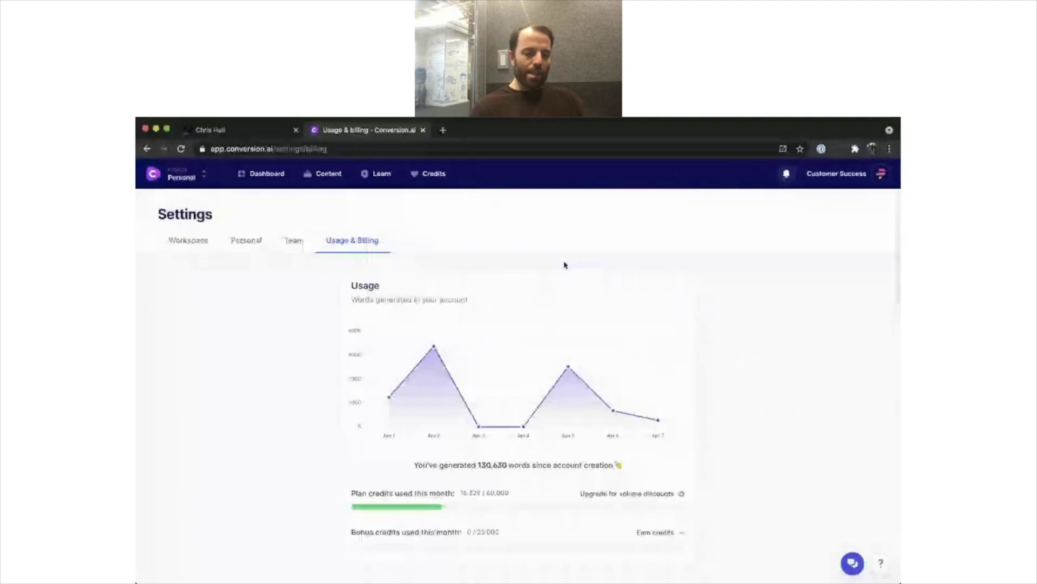
- View the project list, close it, and show the Personal project's documents and AI outputs
{"action": "left_click", "coordinate": [200, 178]}
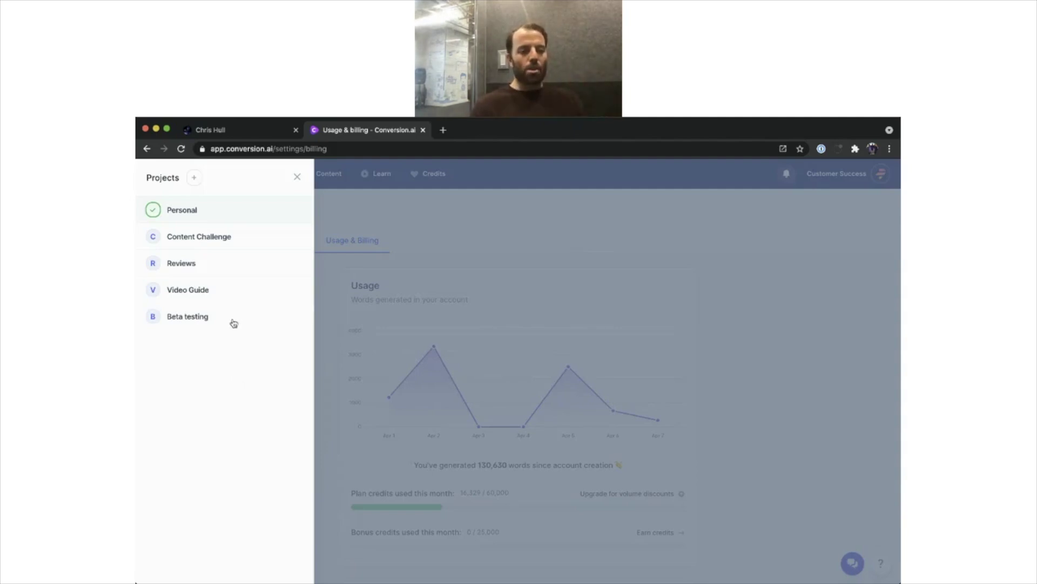
{"action": "left_click", "coordinate": [412, 288]}
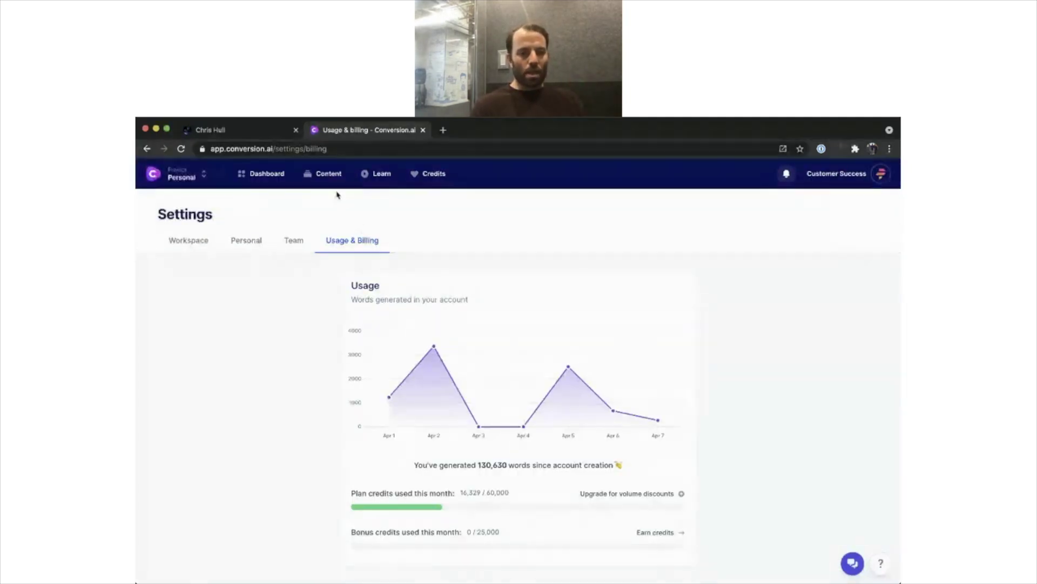
{"action": "left_click", "coordinate": [328, 174]}
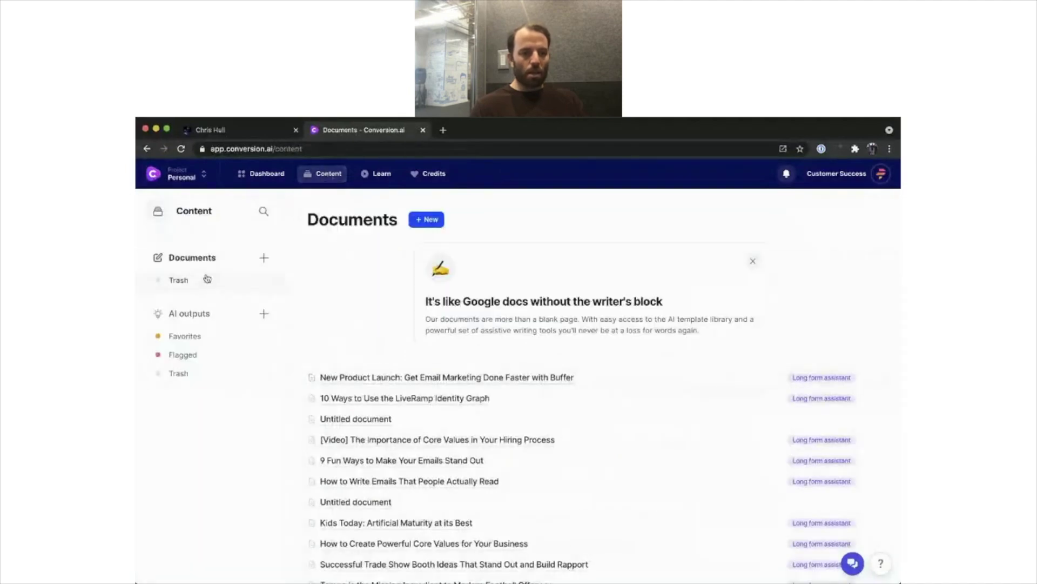
{"action": "left_click", "coordinate": [190, 313]}
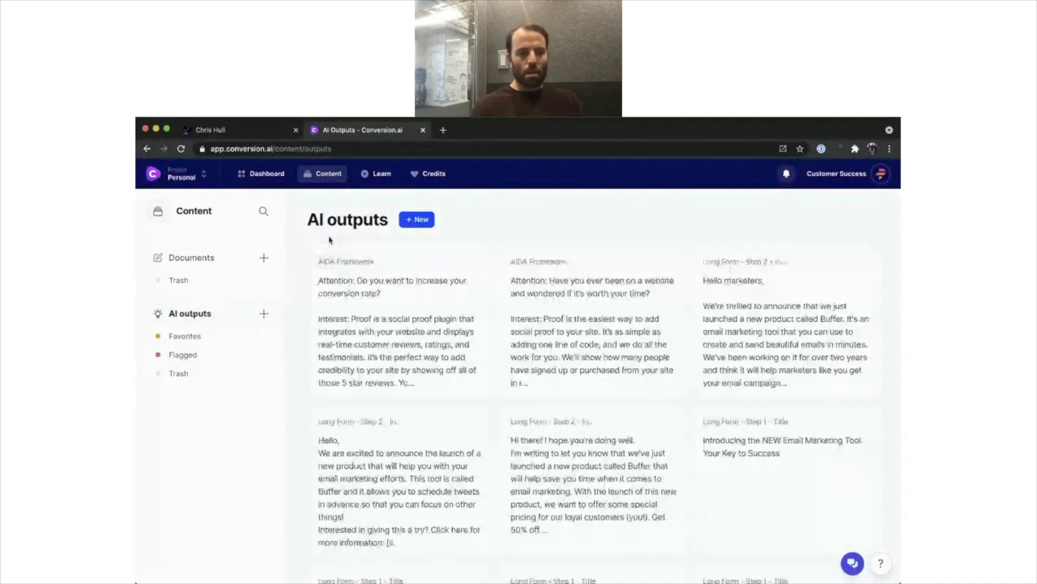
- Switch to the Video Guide project to view its AI outputs, and return to the Personal project
{"action": "left_click", "coordinate": [216, 173]}
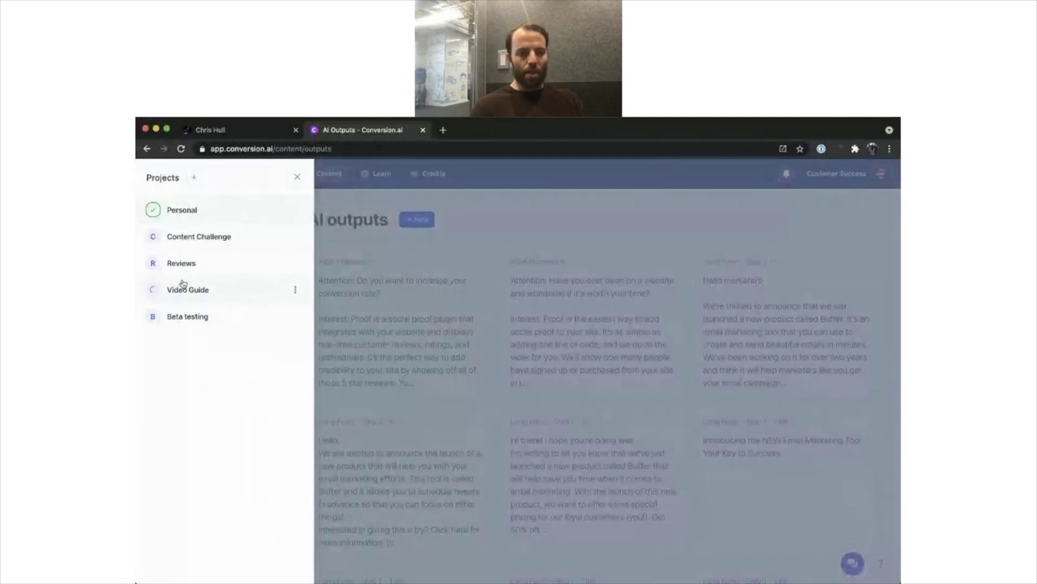
{"action": "left_click", "coordinate": [204, 290]}
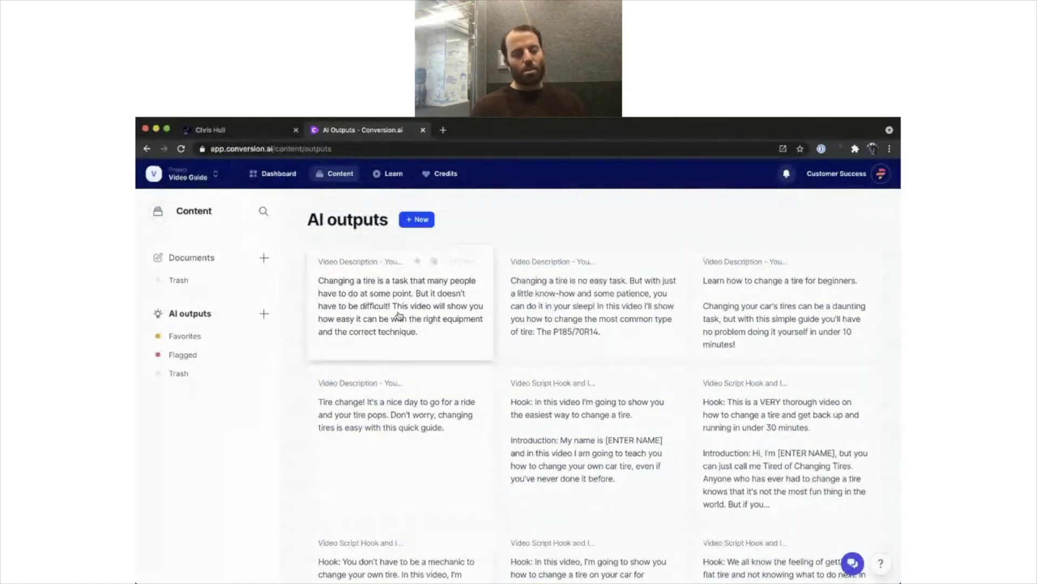
{"action": "left_click", "coordinate": [203, 179]}
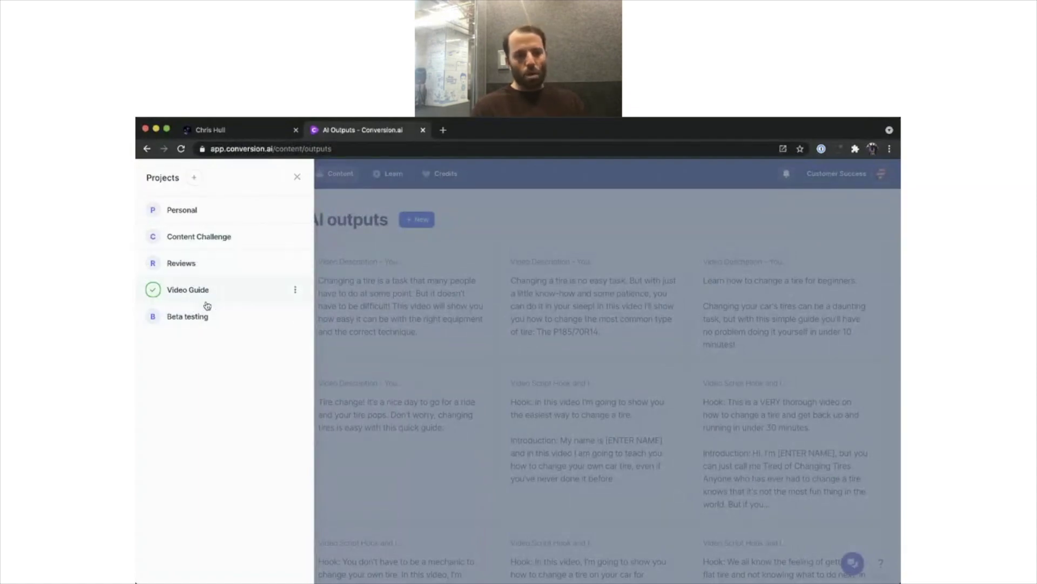
{"action": "left_click", "coordinate": [298, 178]}
{"action": "left_click", "coordinate": [210, 174]}
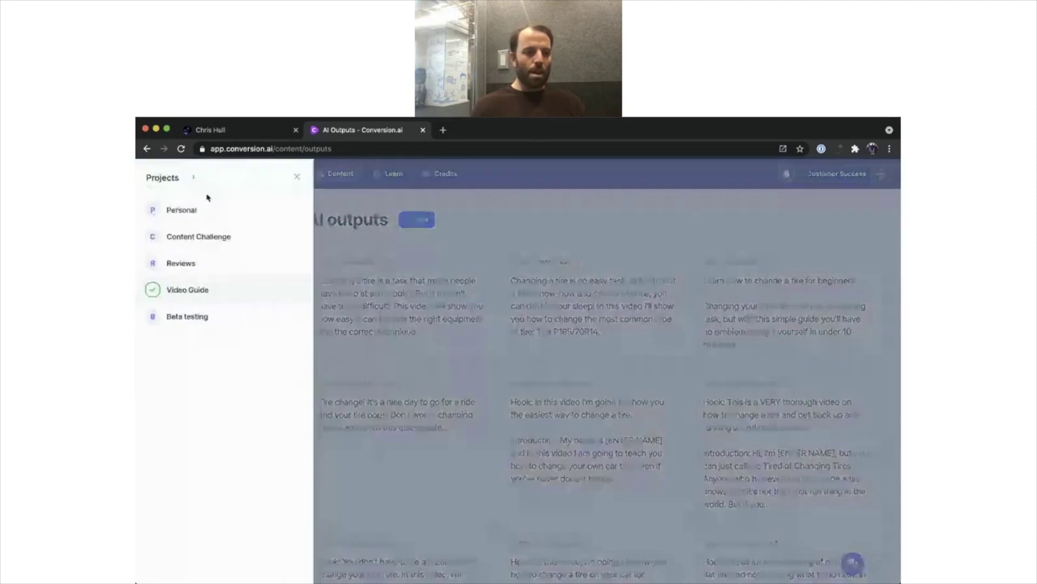
{"action": "left_click", "coordinate": [196, 213]}
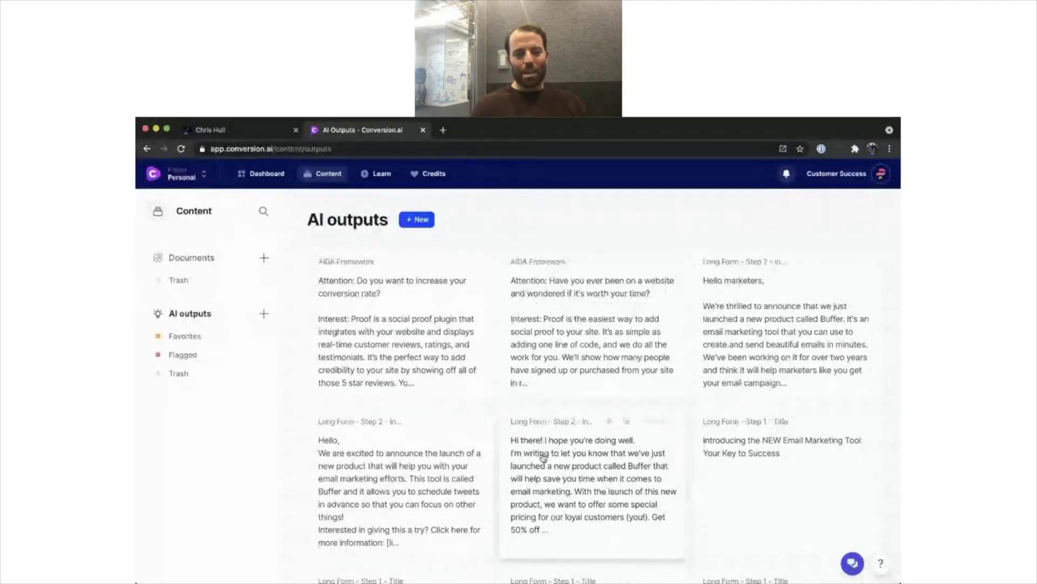
- Browse the template library on the dashboard and open the AIDA Framework template
{"action": "left_click", "coordinate": [267, 173]}
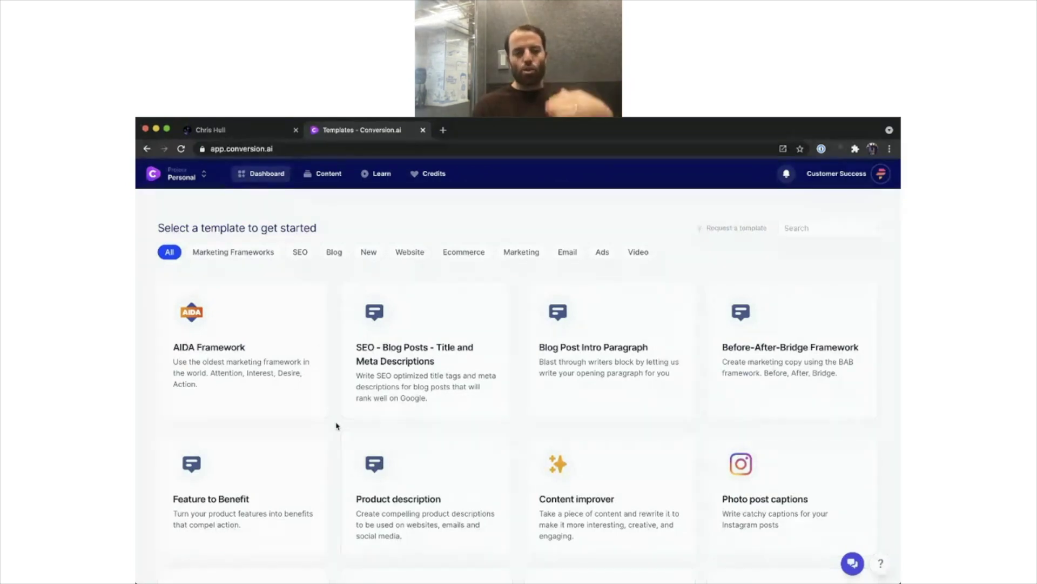
{"action": "scroll", "coordinate": [501, 402], "scroll_direction": "down", "scroll_amount": 3}
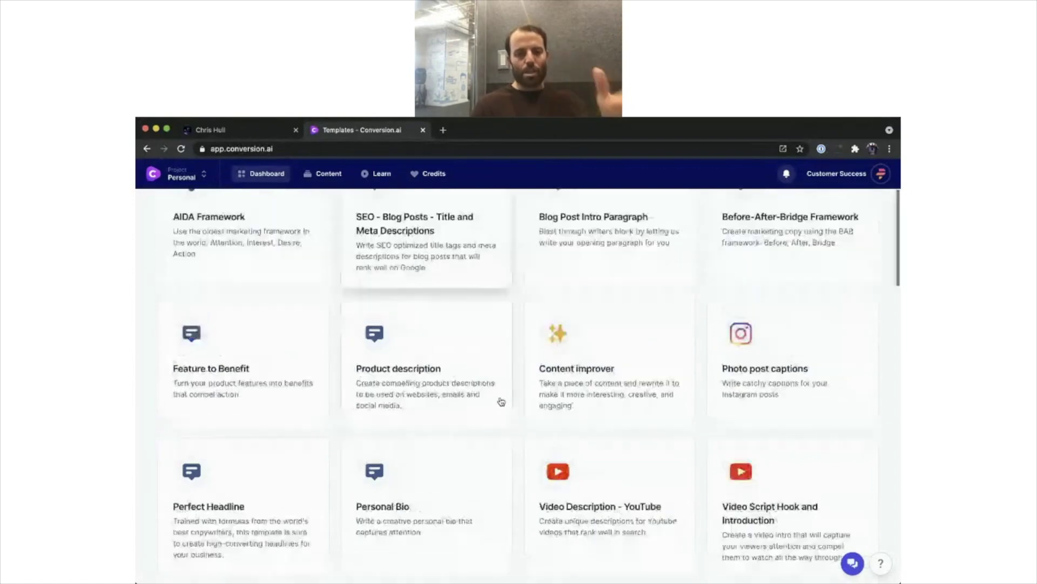
{"action": "scroll", "coordinate": [502, 401], "scroll_direction": "down", "scroll_amount": 2}
{"action": "scroll", "coordinate": [500, 398], "scroll_direction": "up", "scroll_amount": 5}
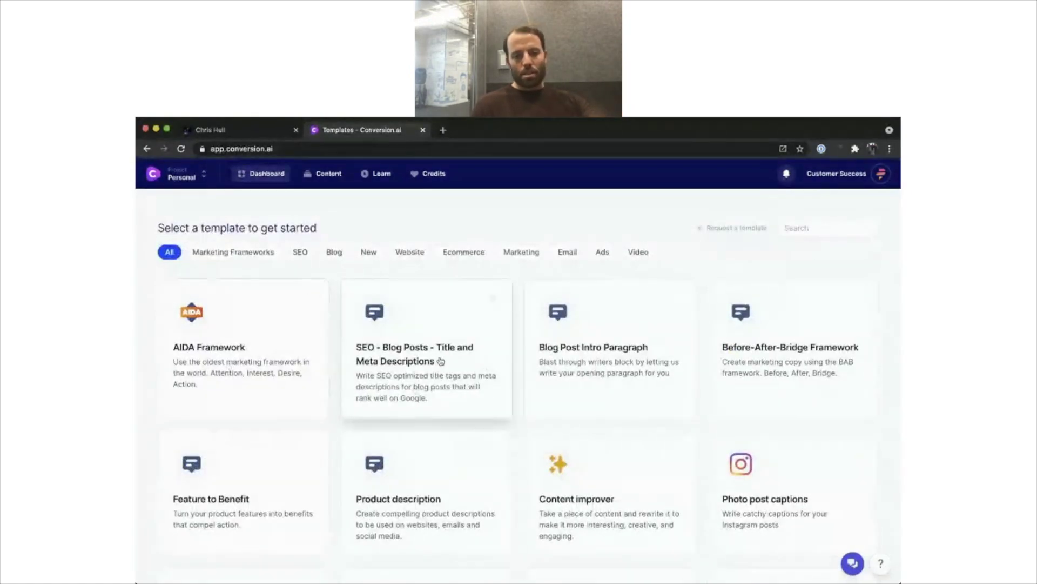
{"action": "scroll", "coordinate": [346, 389], "scroll_direction": "down", "scroll_amount": 3}
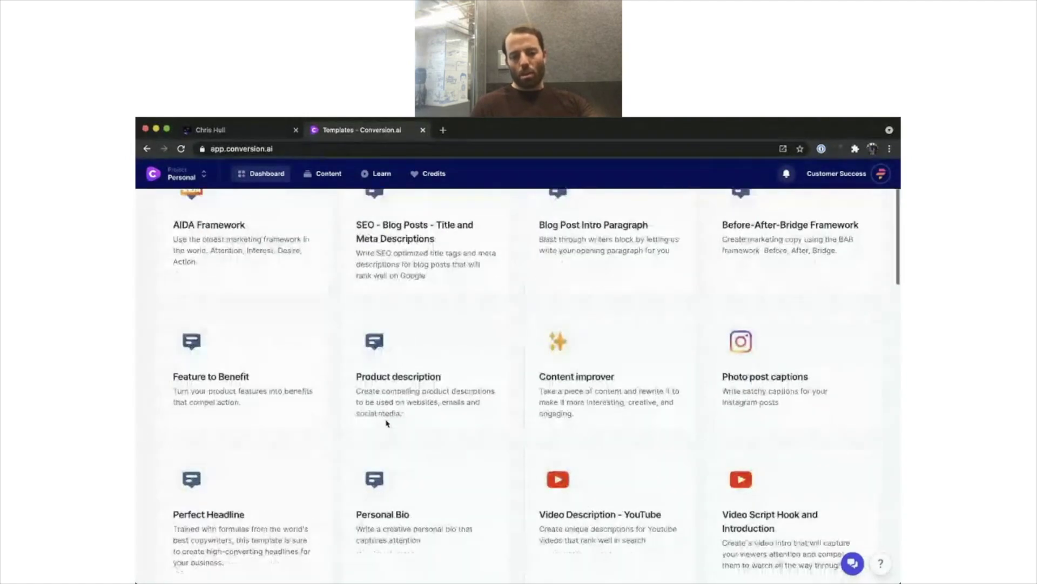
{"action": "scroll", "coordinate": [378, 416], "scroll_direction": "up", "scroll_amount": 3}
{"action": "left_click", "coordinate": [284, 373]}
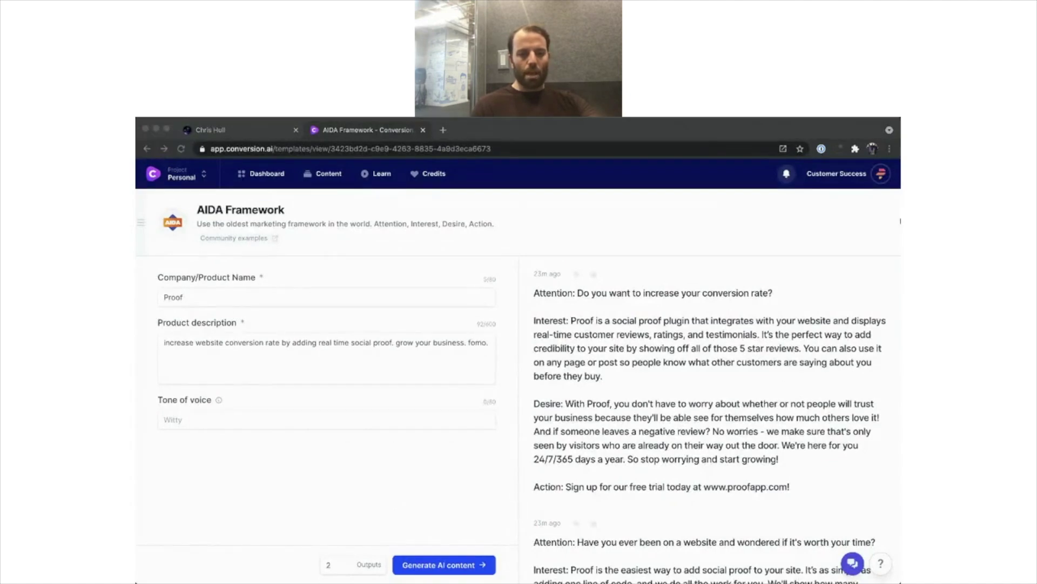
- Open the first generated AIDA output for Proof and add a blank line after its Action sentence
{"action": "double_click", "coordinate": [327, 296]}
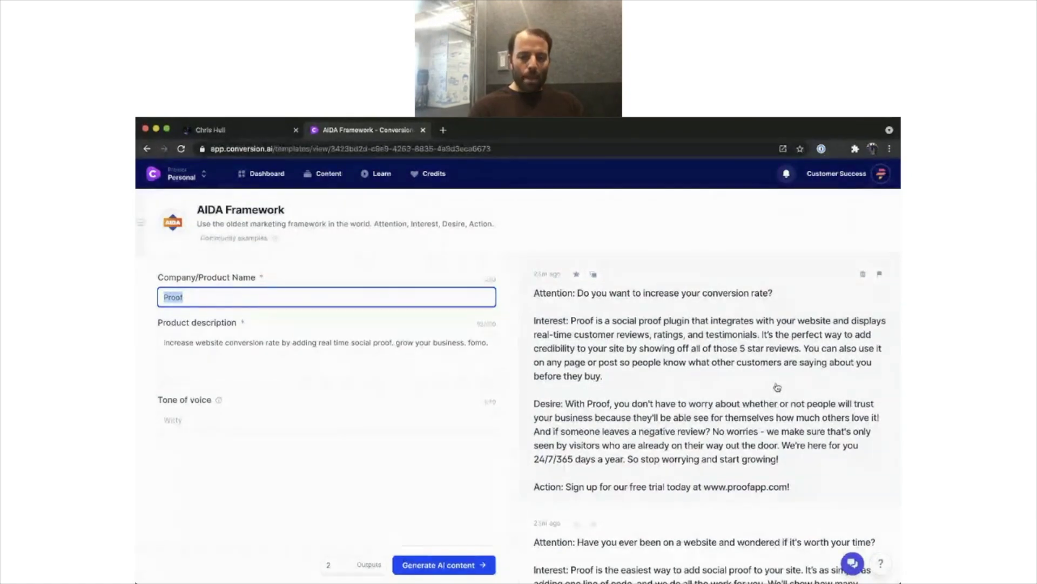
{"action": "left_click", "coordinate": [705, 386]}
{"action": "left_click", "coordinate": [620, 472]}
{"action": "key", "text": "Return"}
{"action": "type", "text": "Use"}
{"action": "key", "text": "BackSpace"}
{"action": "key", "text": "BackSpace"}
{"action": "key", "text": "BackSpace"}
{"action": "key", "text": "BackSpace"}
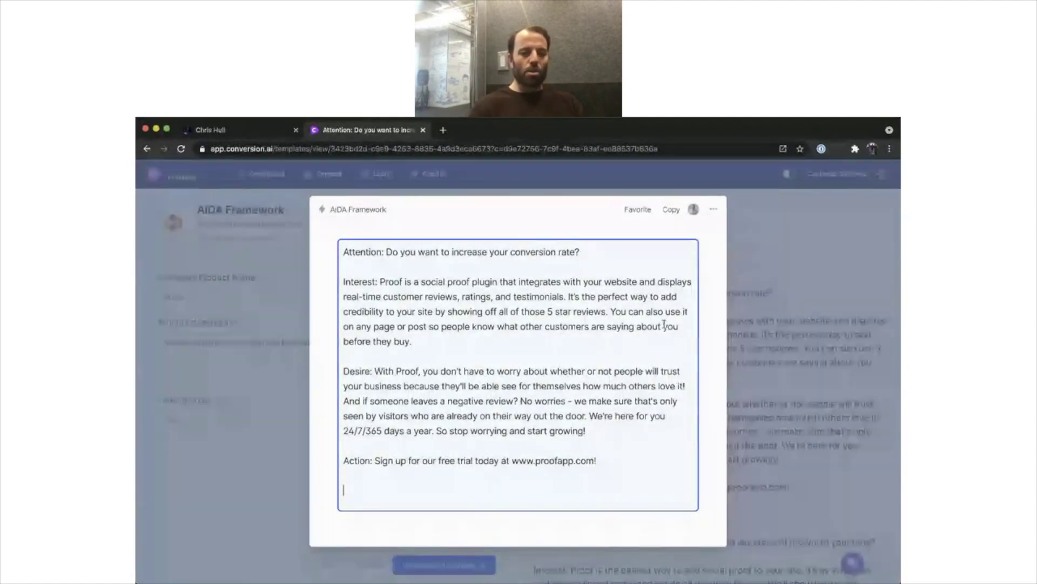
- Show the company name and product description used to generate the output, and close the output
{"action": "left_click", "coordinate": [713, 212]}
{"action": "left_click", "coordinate": [713, 229]}
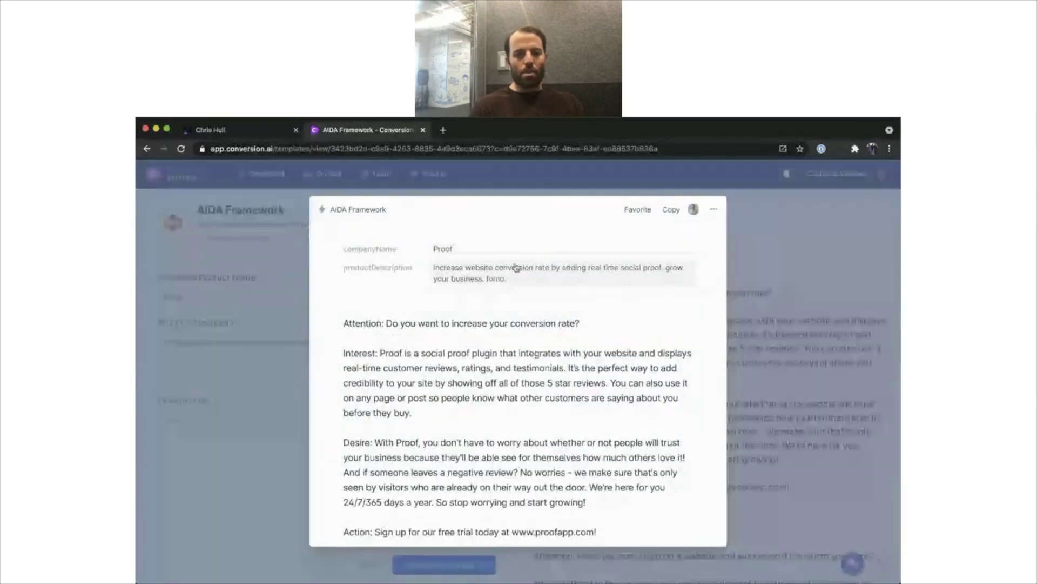
{"action": "left_click", "coordinate": [776, 372]}
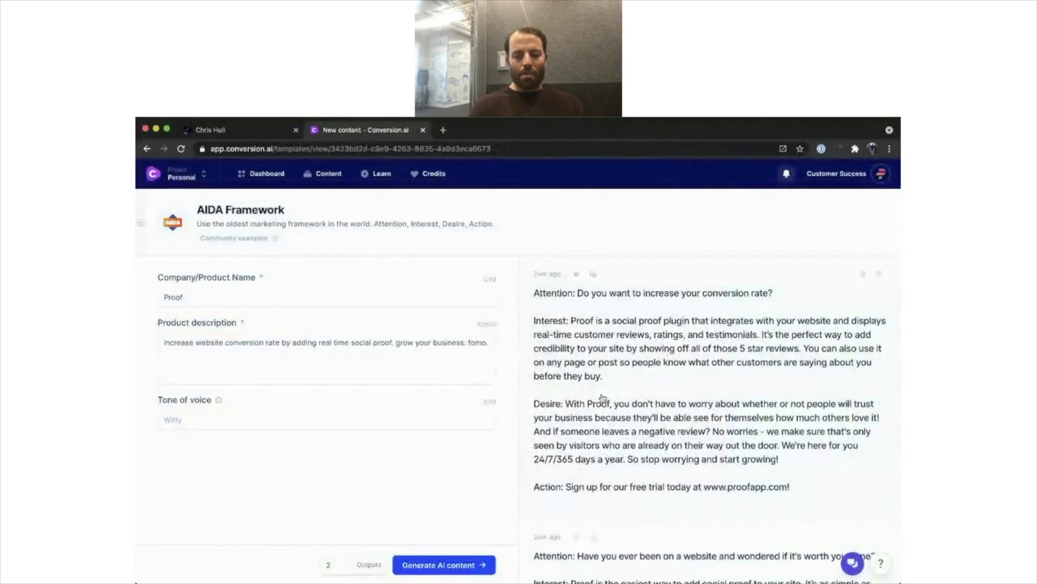
- Switch to the Jarvis Tips agenda page, expand Beginner Tips to read it, and return to the AIDA Framework template
{"action": "left_click", "coordinate": [345, 563]}
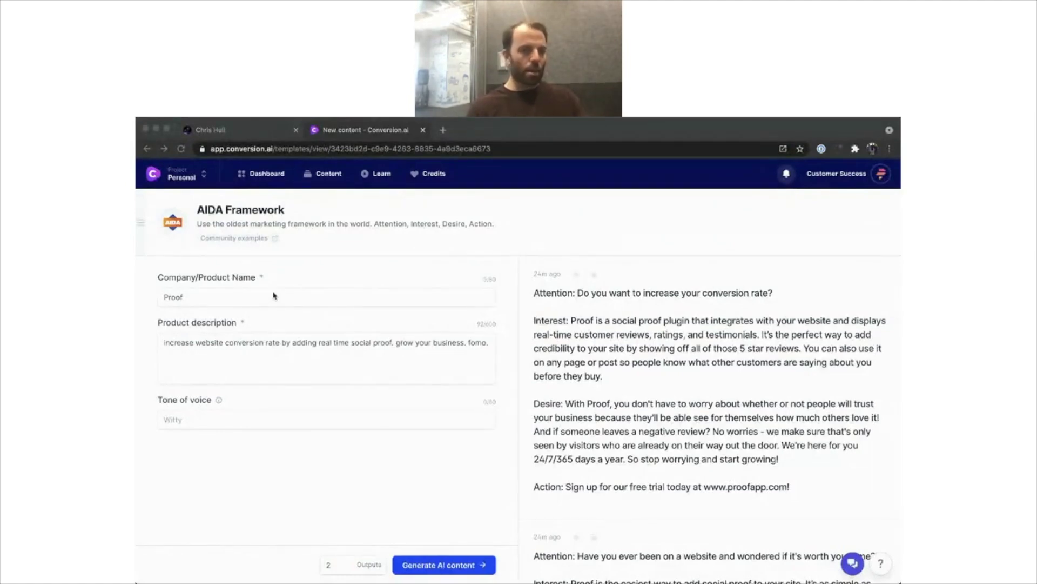
{"action": "left_click", "coordinate": [254, 140]}
{"action": "left_click", "coordinate": [336, 377]}
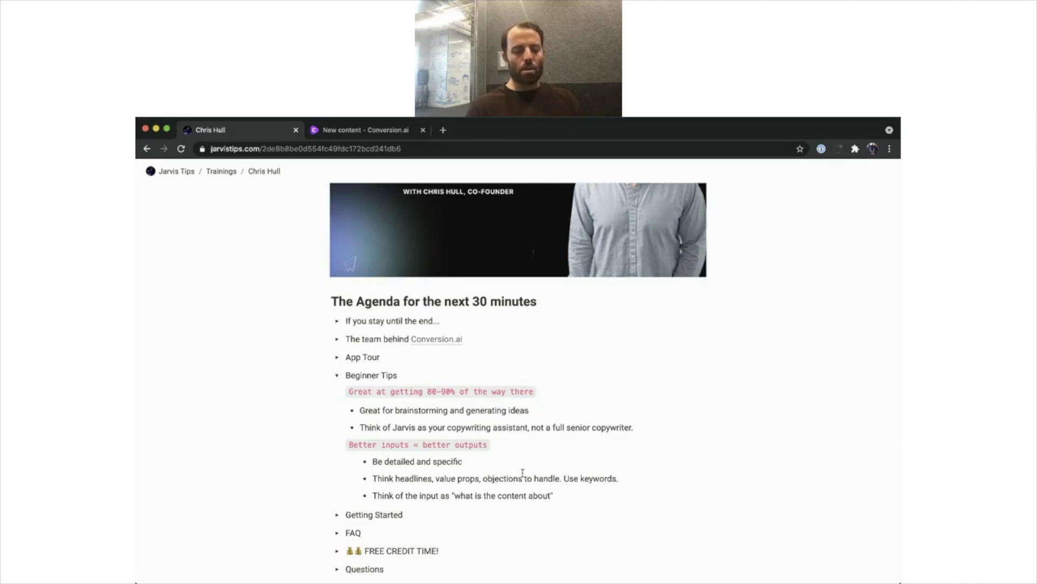
{"action": "left_click", "coordinate": [344, 130]}
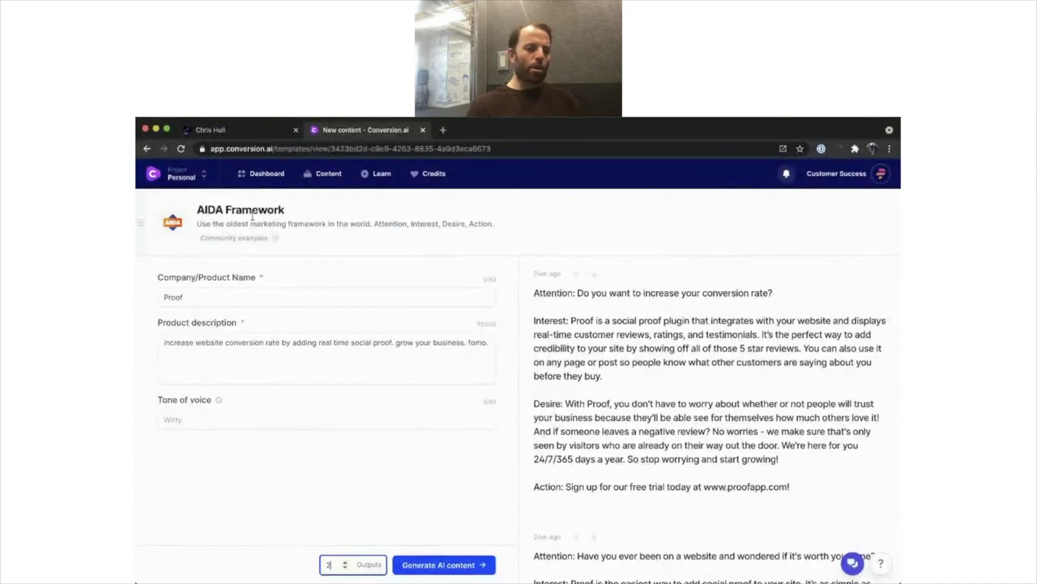
- Examine the Company/Product Name entry and the phrases of the Product description, highlighting the one about increasing website conversion rate
{"action": "double_click", "coordinate": [197, 299]}
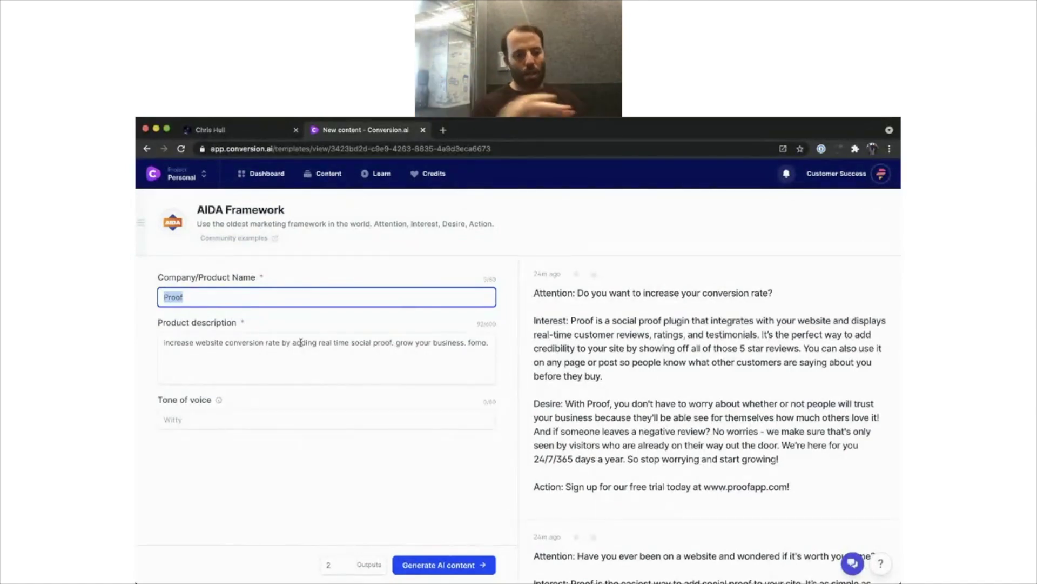
{"action": "left_click", "coordinate": [209, 303]}
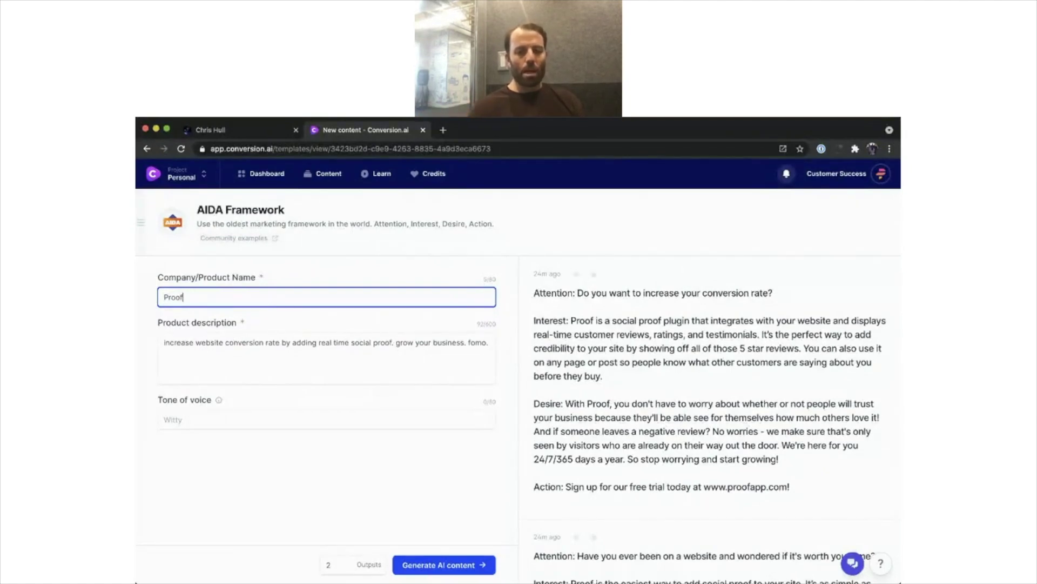
{"action": "key", "text": "super+Tab"}
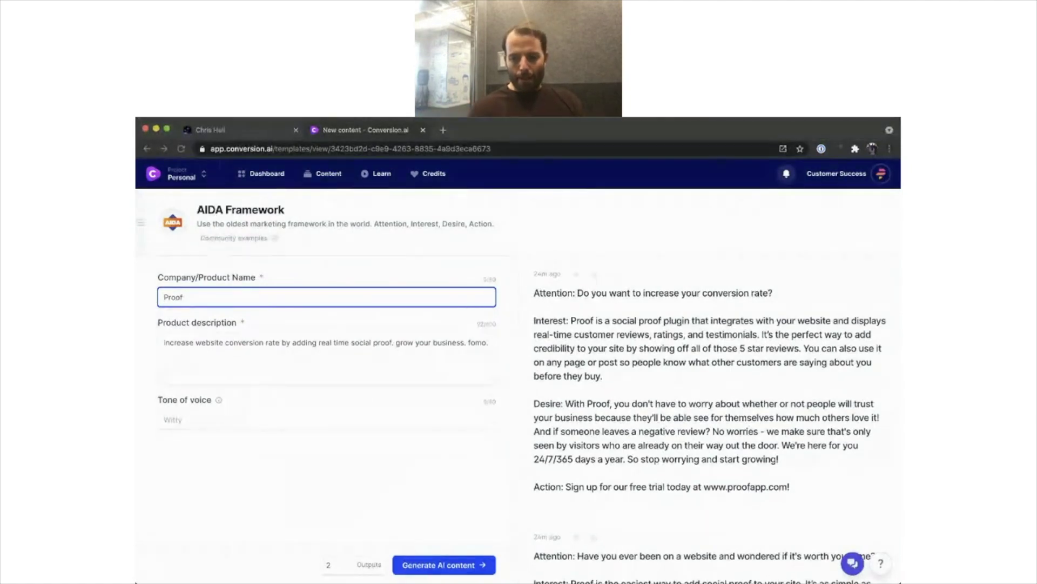
{"action": "key", "text": "super+Tab"}
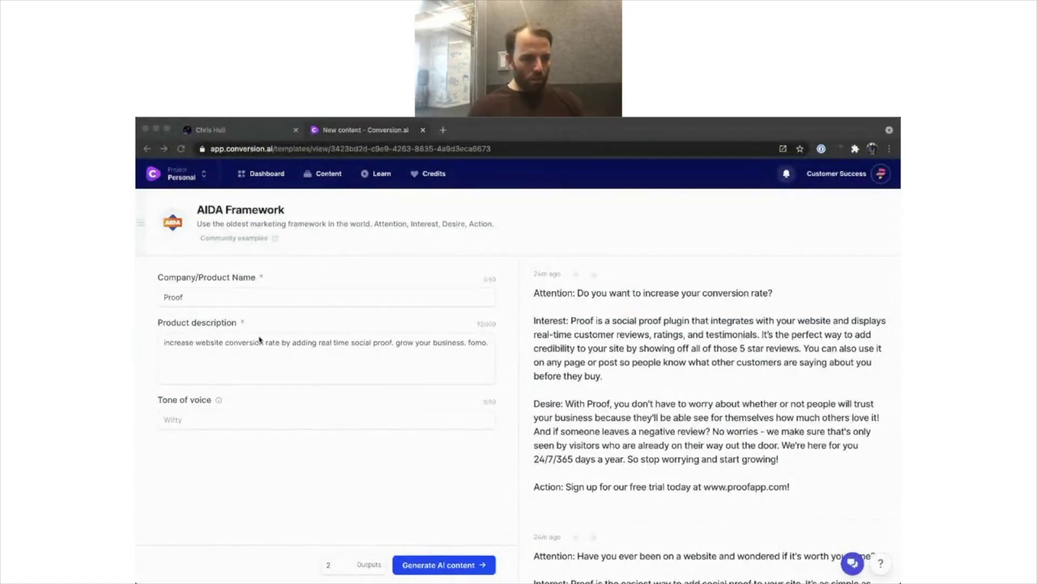
{"action": "left_click", "coordinate": [206, 347]}
{"action": "triple_click", "coordinate": [192, 345]}
{"action": "left_click", "coordinate": [171, 344]}
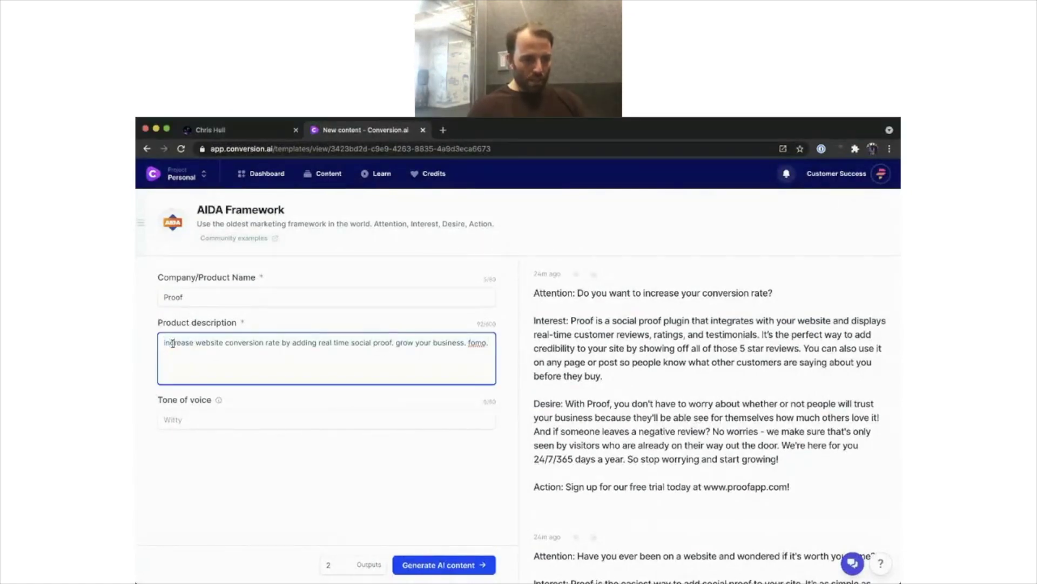
{"action": "left_click", "coordinate": [184, 344]}
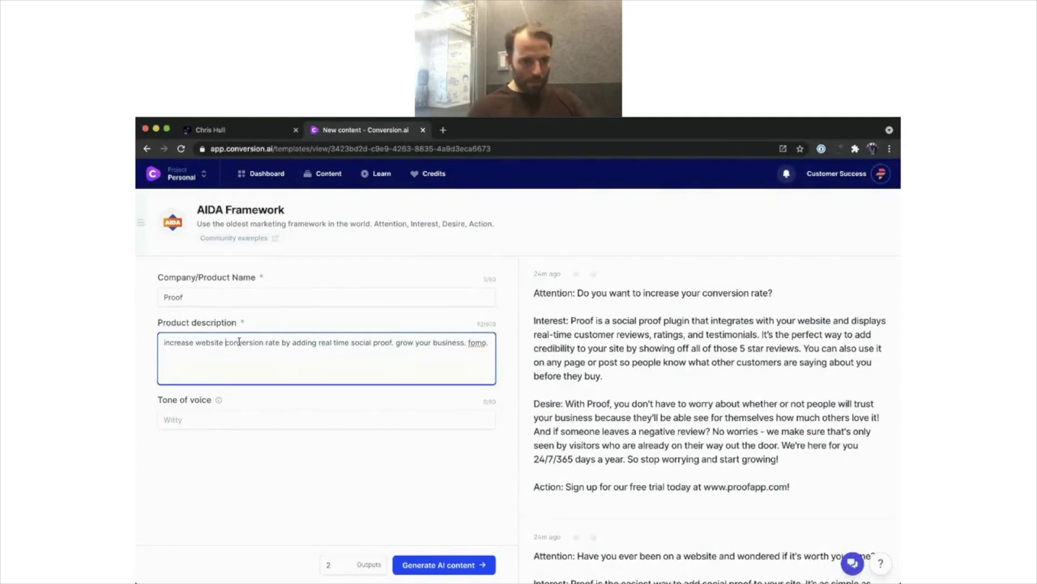
{"action": "left_click", "coordinate": [311, 343]}
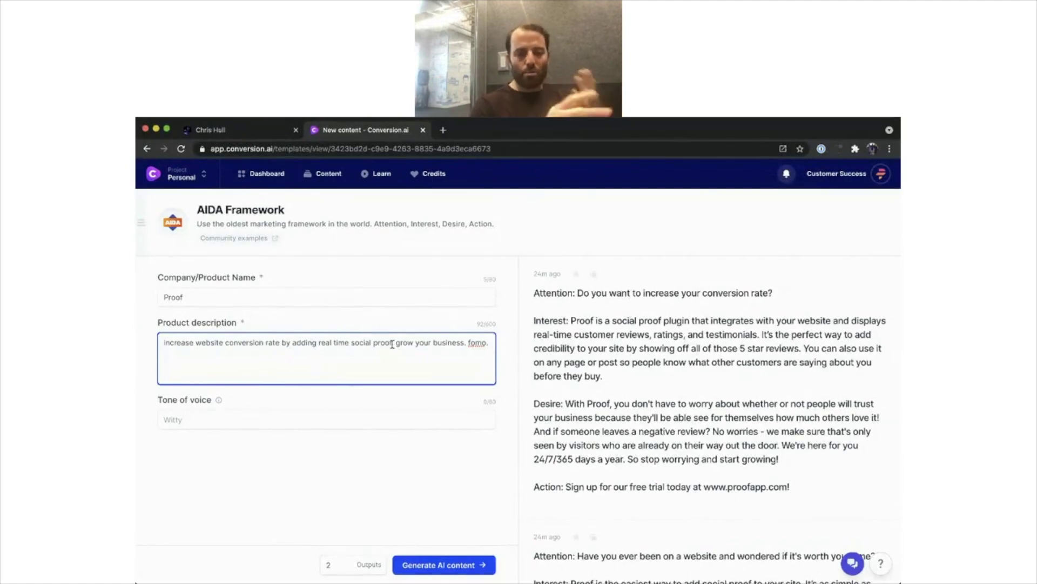
{"action": "left_click_drag", "start_coordinate": [391, 344], "coordinate": [166, 342]}
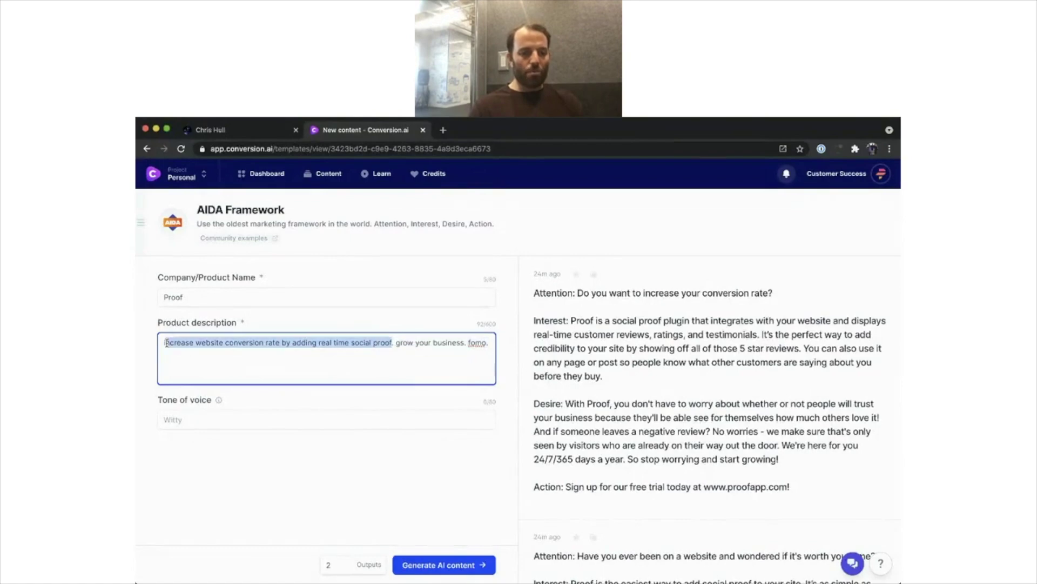
{"action": "left_click", "coordinate": [401, 346]}
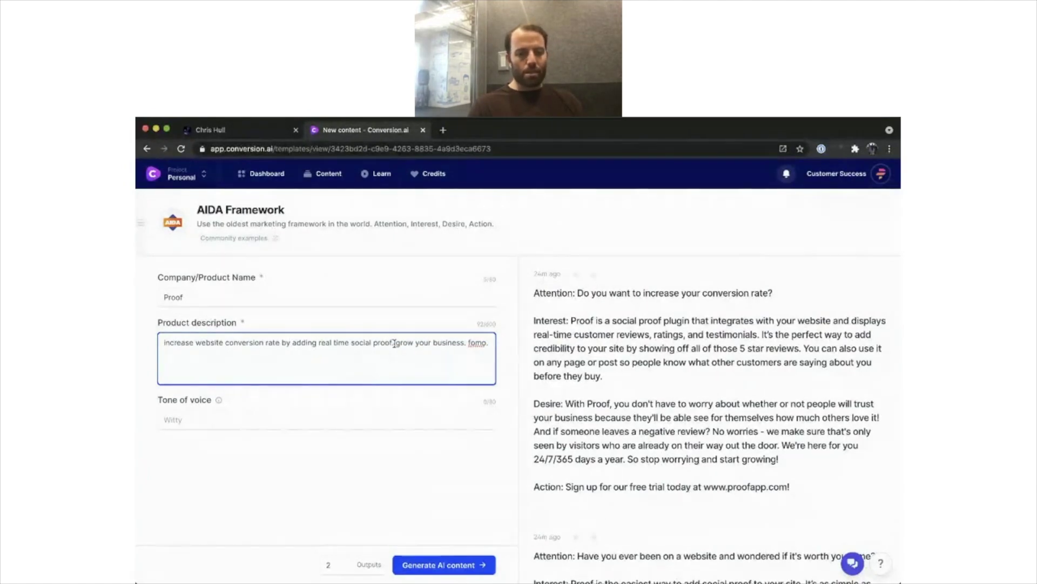
- Copy "grow your business" to the start of the Product description, followed by a period and a space
{"action": "left_click_drag", "start_coordinate": [394, 342], "coordinate": [464, 341]}
{"action": "key", "text": "super+c"}
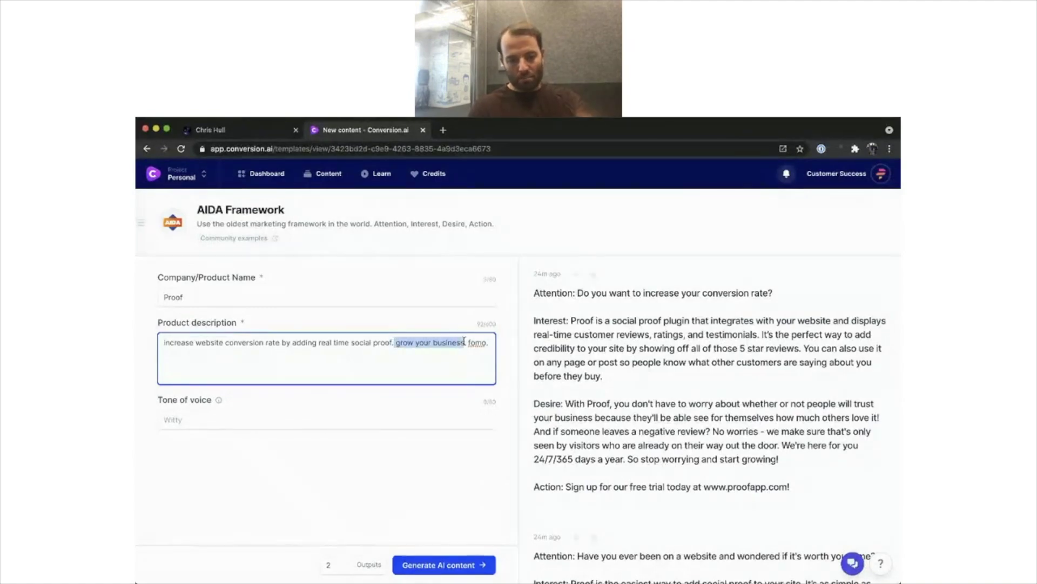
{"action": "left_click", "coordinate": [164, 345]}
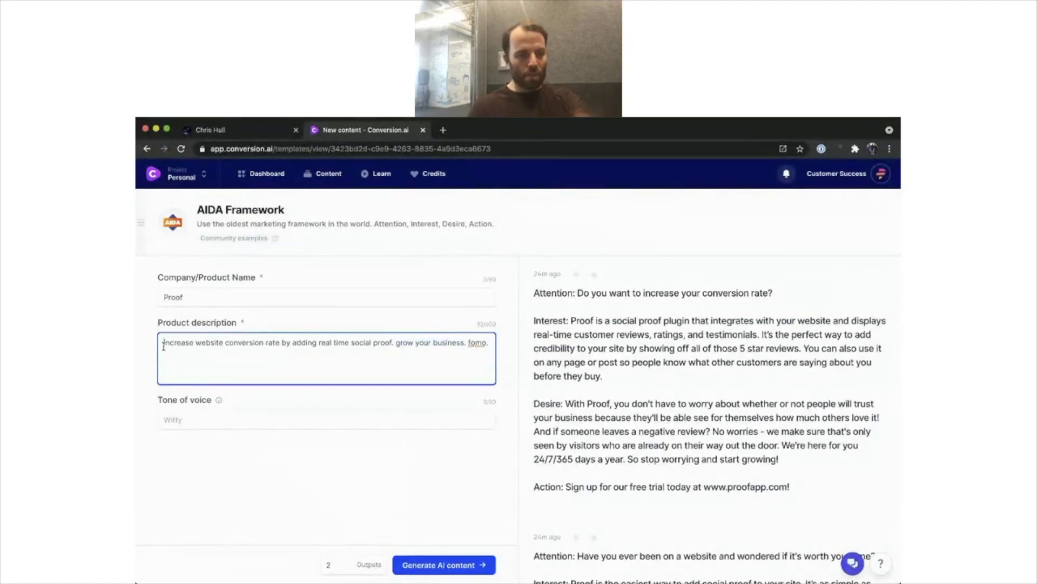
{"action": "key", "text": "super+v"}
{"action": "type", "text": ","}
{"action": "key", "text": "BackSpace"}
{"action": "type", "text": "."}
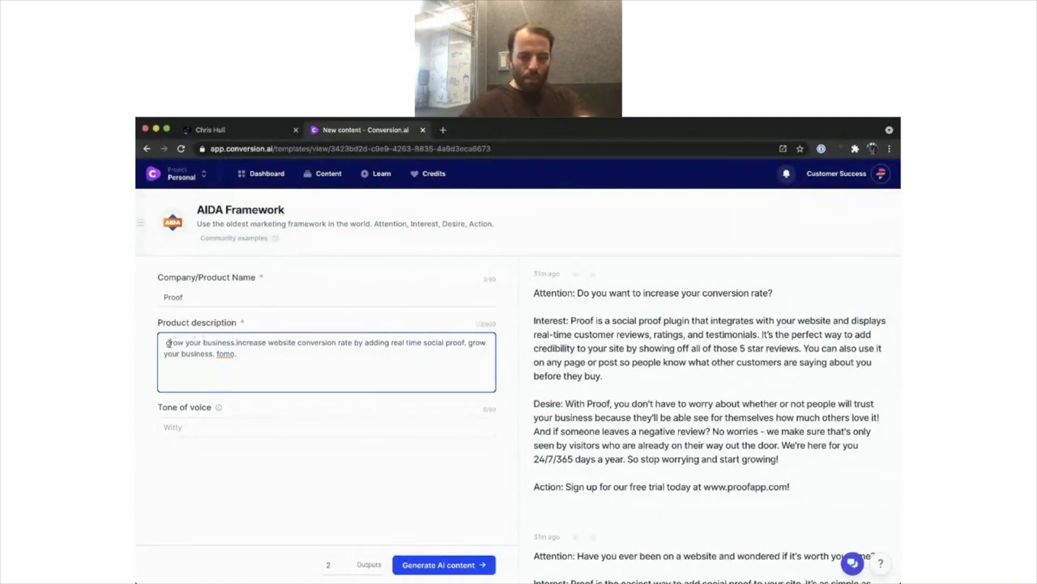
{"action": "left_click", "coordinate": [168, 342]}
{"action": "key", "text": "BackSpace"}
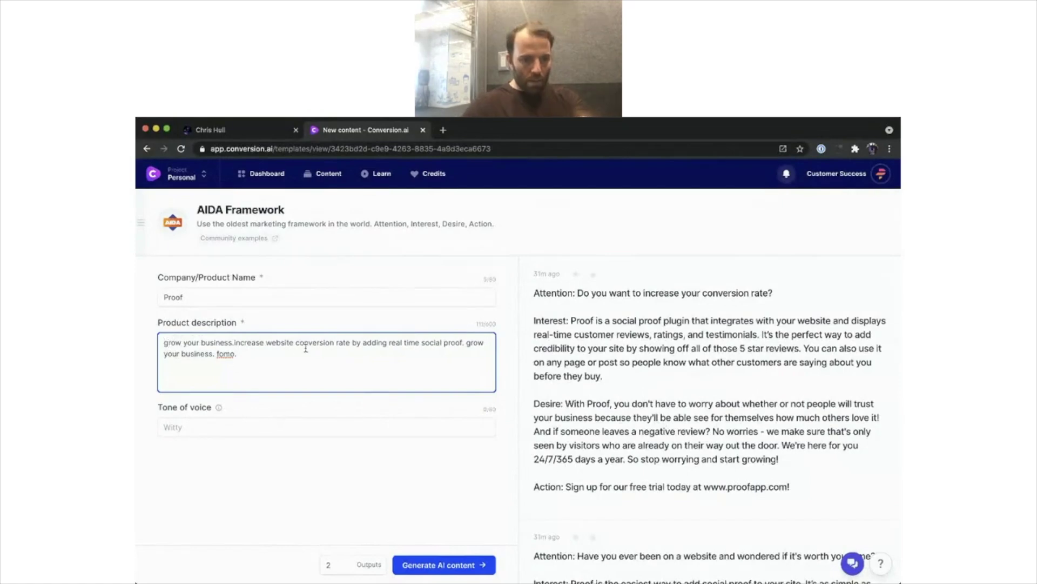
{"action": "left_click", "coordinate": [237, 342]}
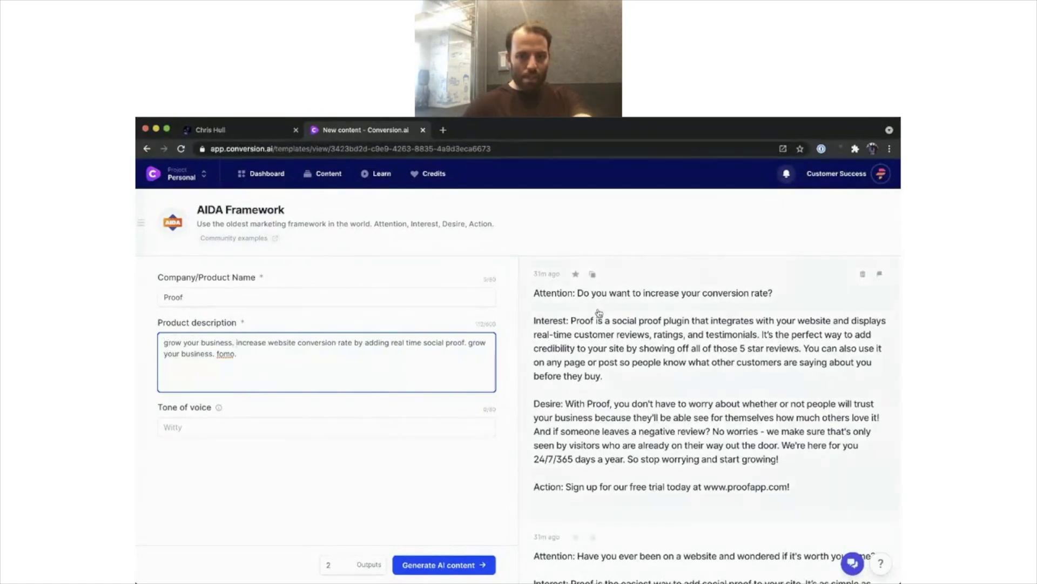
- Remove the repeated "grow your business." before "fomo." in the Product description and generate new AI content
{"action": "left_click_drag", "start_coordinate": [212, 354], "coordinate": [469, 343]}
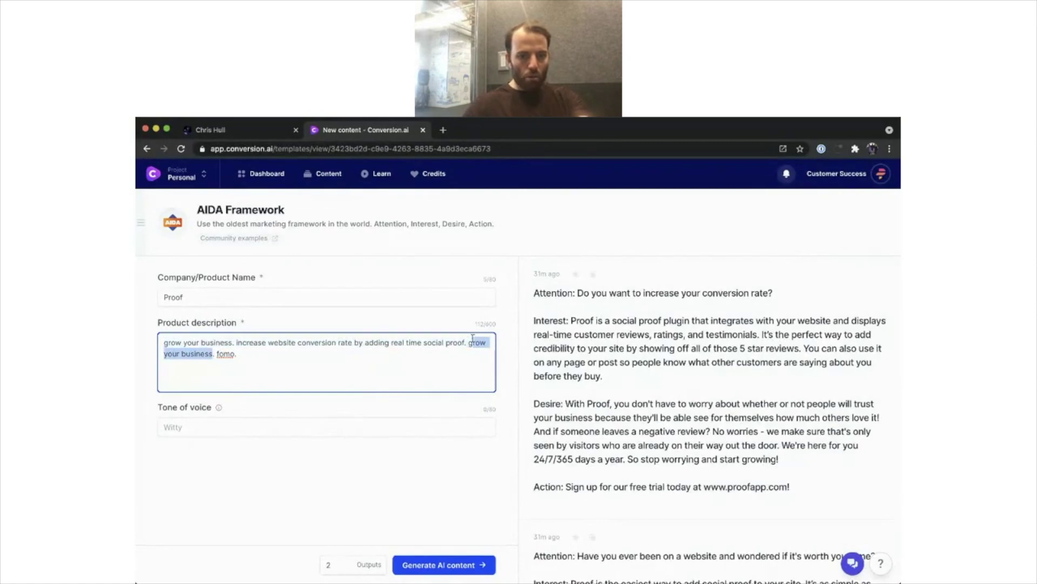
{"action": "key", "text": "BackSpace"}
{"action": "key", "text": "Delete"}
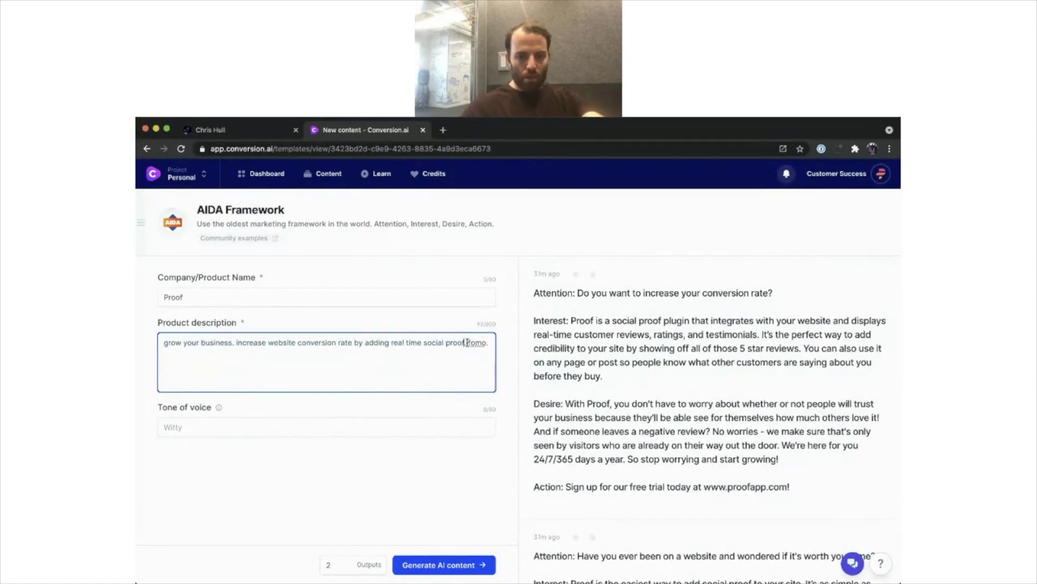
{"action": "left_click", "coordinate": [431, 564]}
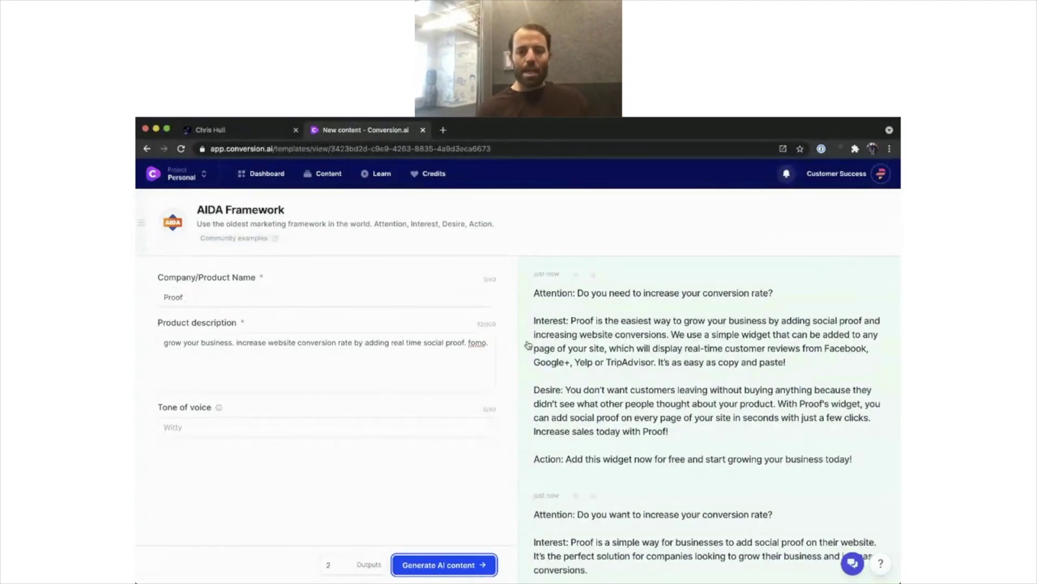
- Set the Company/Product Name to Mailchimp and generate AI content with the same product description
{"action": "double_click", "coordinate": [187, 295]}
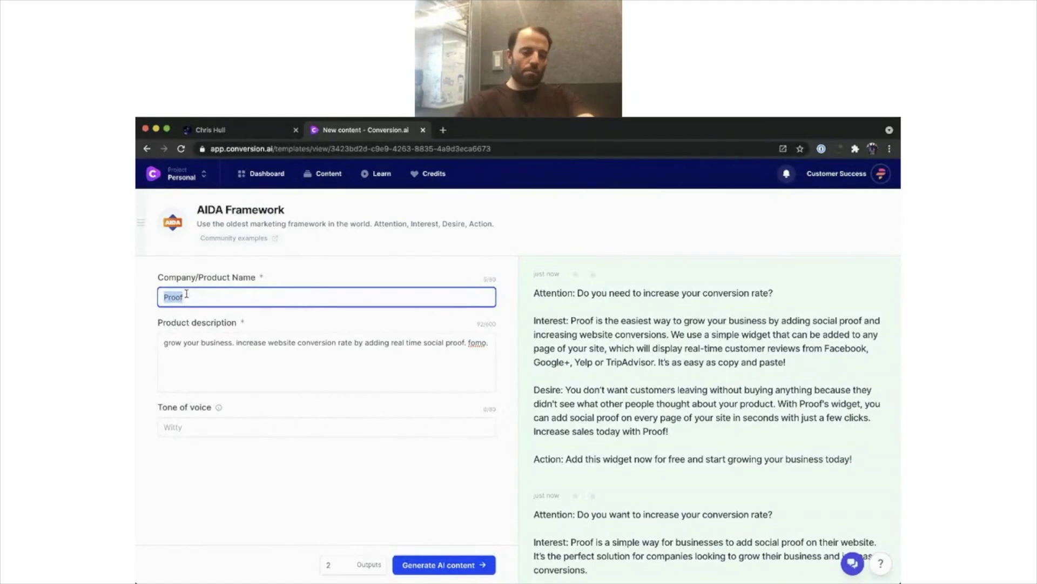
{"action": "type", "text": "Mi"}
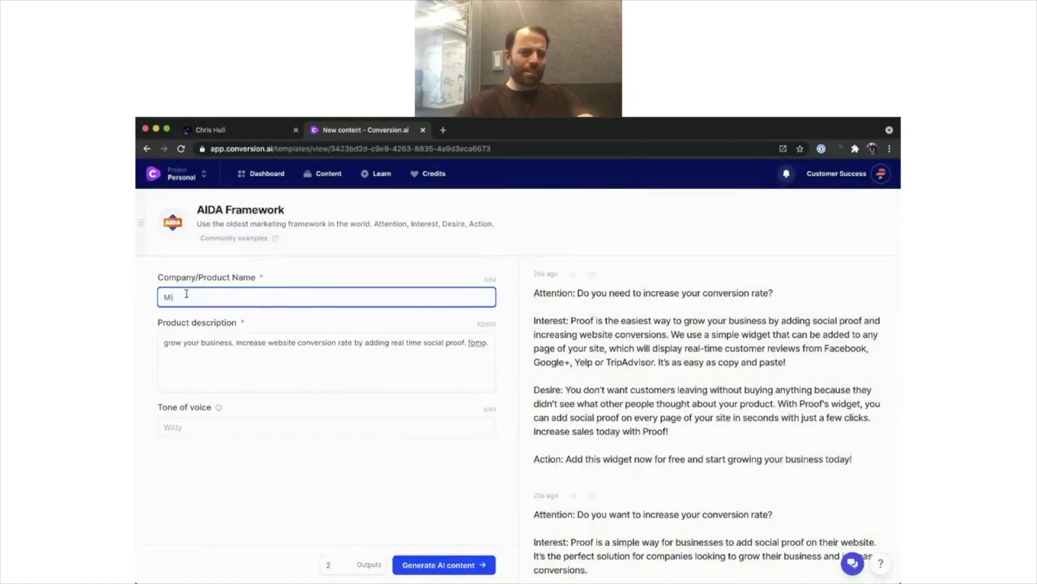
{"action": "key", "text": "BackSpace"}
{"action": "key", "text": "BackSpace"}
{"action": "type", "text": "p"}
{"action": "left_click", "coordinate": [445, 565]}
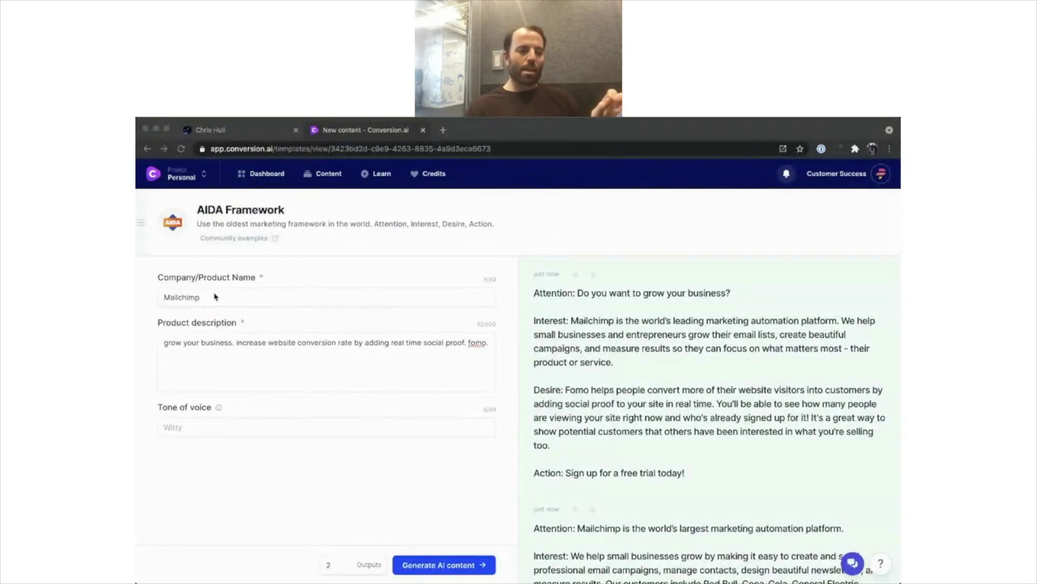
- Highlight the Mailchimp name for comparison with the description, and set the Company/Product Name back to Proof
{"action": "double_click", "coordinate": [186, 298]}
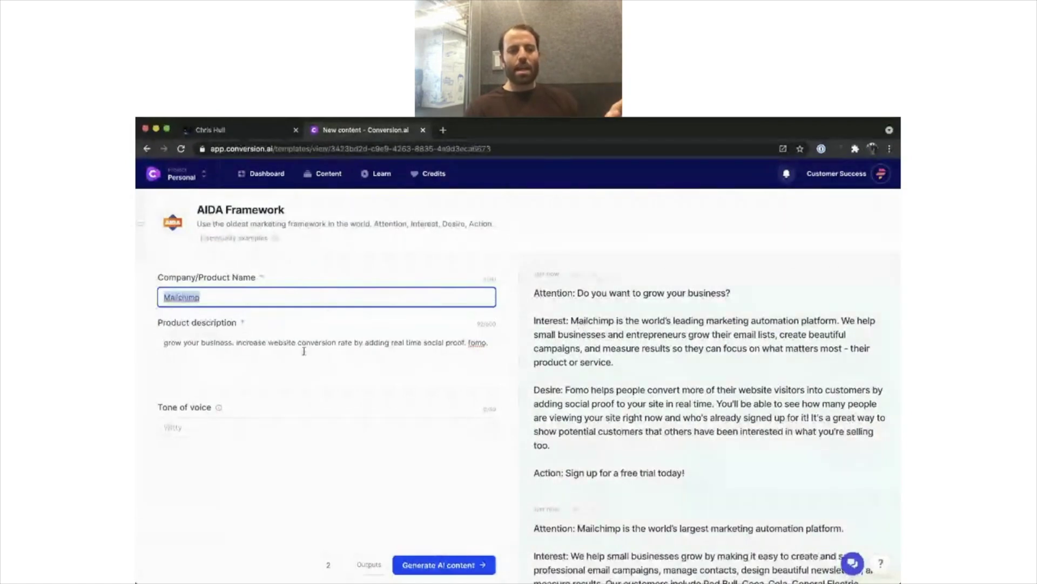
{"action": "left_click", "coordinate": [168, 345]}
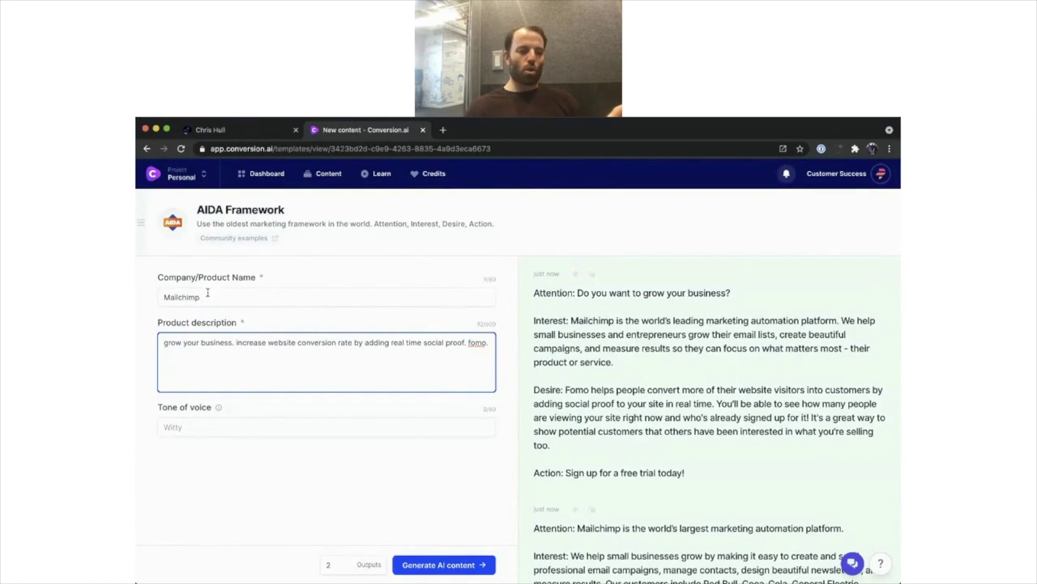
{"action": "double_click", "coordinate": [190, 296]}
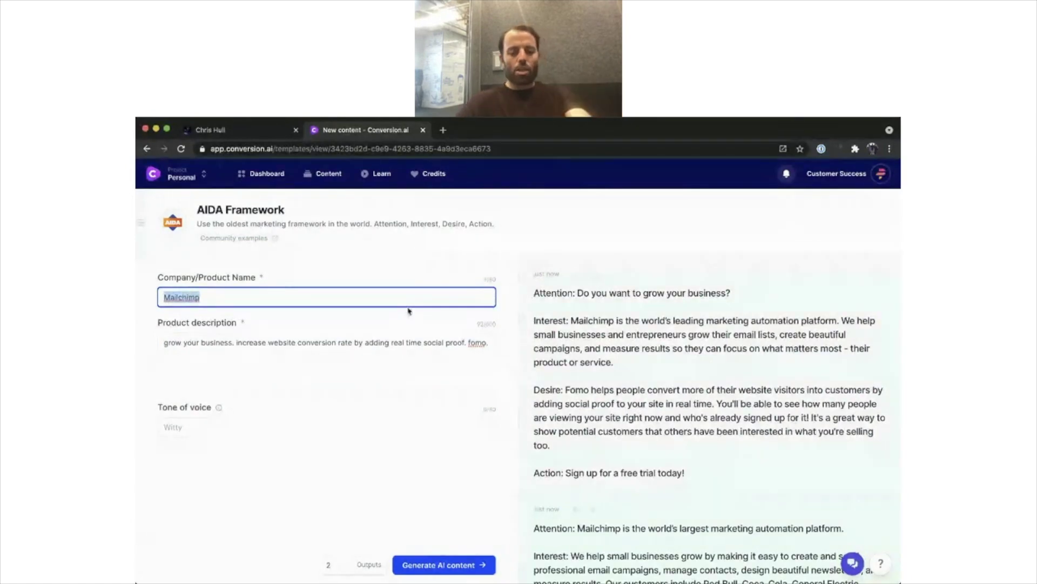
{"action": "type", "text": "fomo"}
{"action": "key", "text": "BackSpace"}
{"action": "key", "text": "BackSpace"}
{"action": "key", "text": "BackSpace"}
{"action": "key", "text": "BackSpace"}
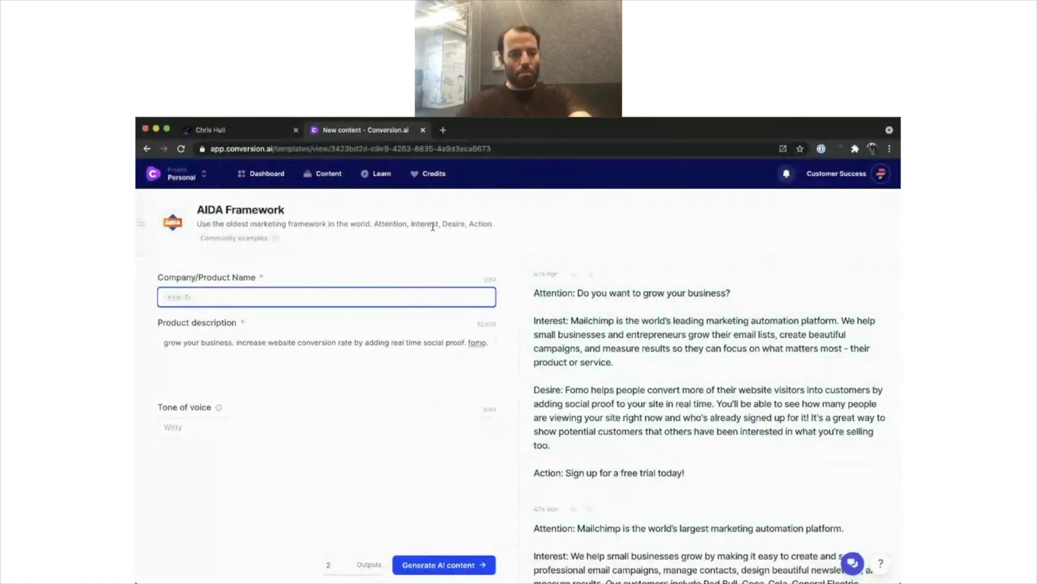
{"action": "type", "text": "PR"}
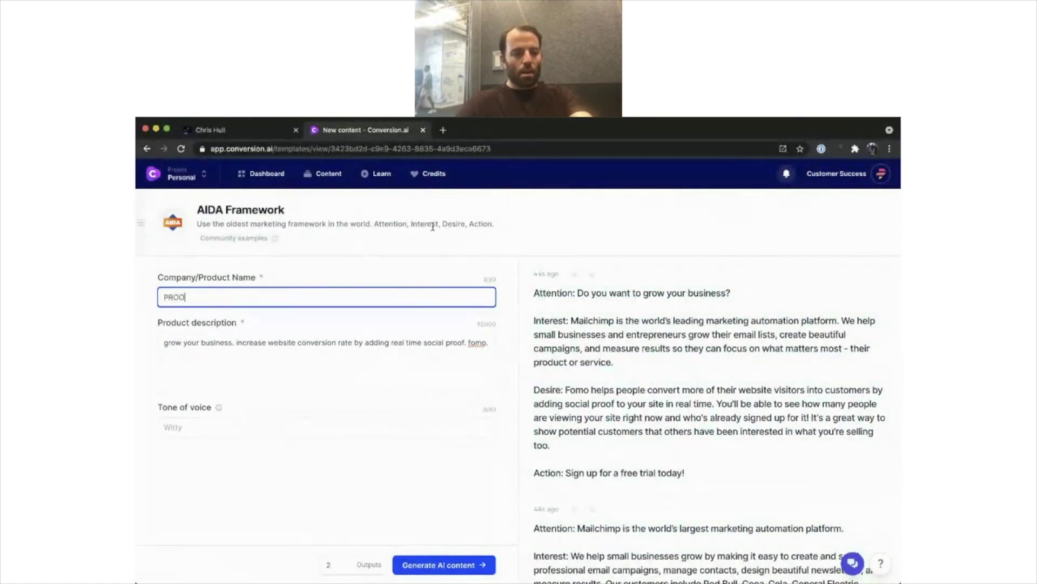
{"action": "type", "text": "oof"}
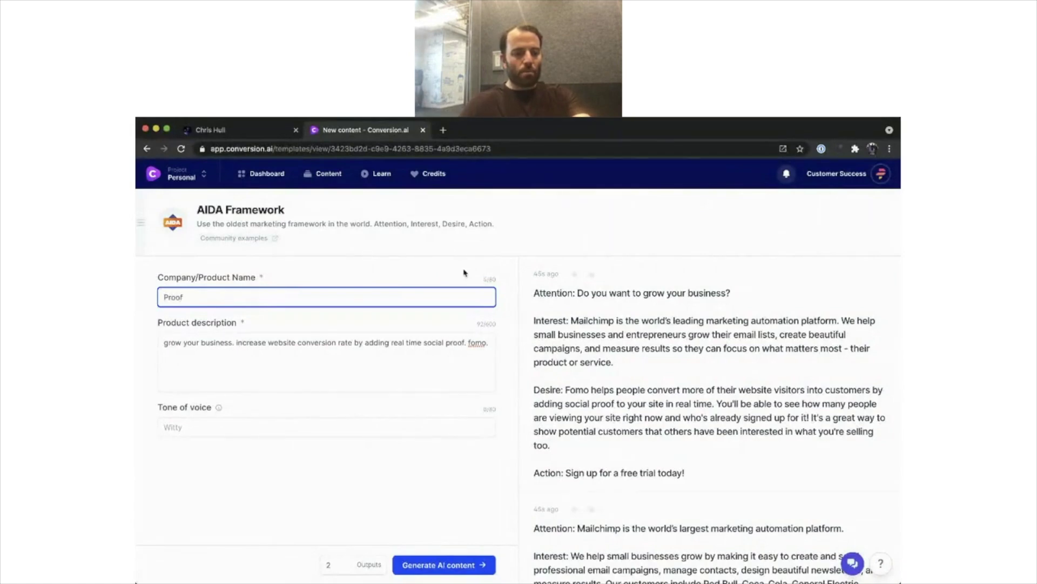
- Delete "fomo." and "grow your business." from the Product description, keeping only the conversion rate sentence
{"action": "left_click_drag", "start_coordinate": [236, 343], "coordinate": [155, 346]}
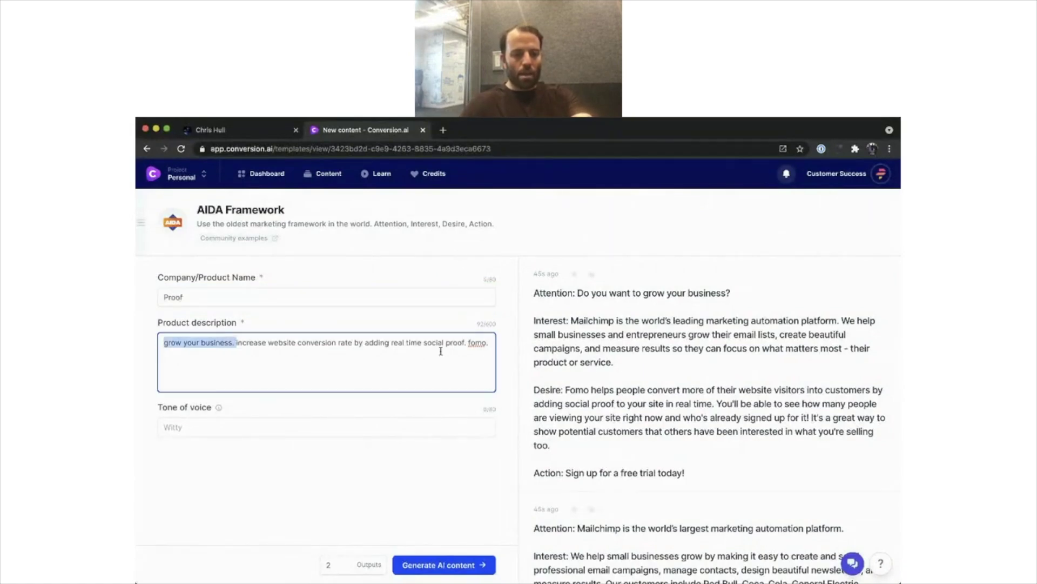
{"action": "left_click", "coordinate": [489, 349]}
{"action": "left_click_drag", "start_coordinate": [489, 349], "coordinate": [469, 346]}
{"action": "key", "text": "BackSpace"}
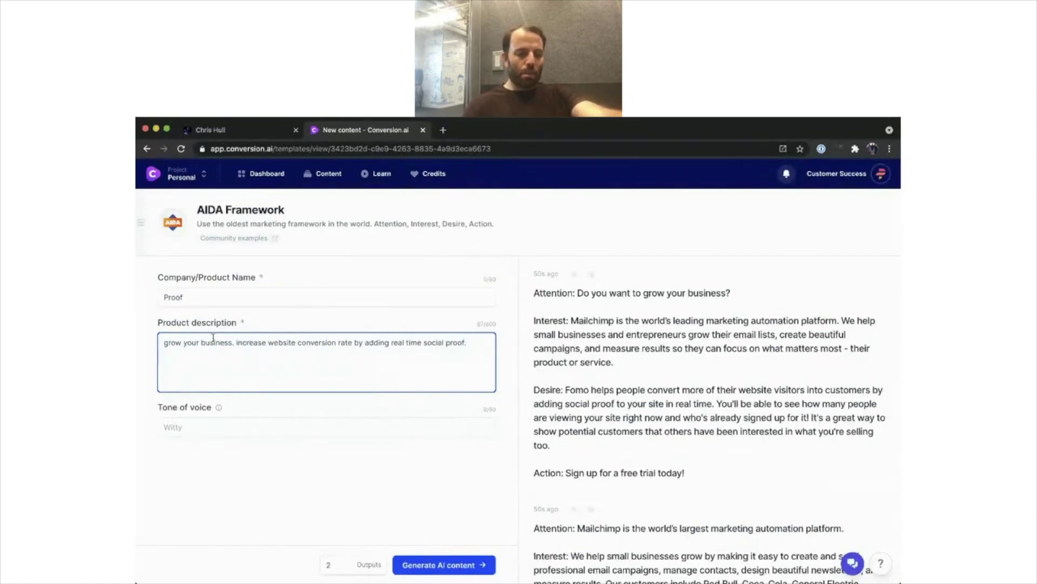
{"action": "left_click_drag", "start_coordinate": [235, 342], "coordinate": [184, 344]}
{"action": "key", "text": "BackSpace"}
{"action": "key", "text": "BackSpace"}
{"action": "key", "text": "BackSpace"}
{"action": "key", "text": "BackSpace"}
{"action": "key", "text": "BackSpace"}
{"action": "key", "text": "BackSpace"}
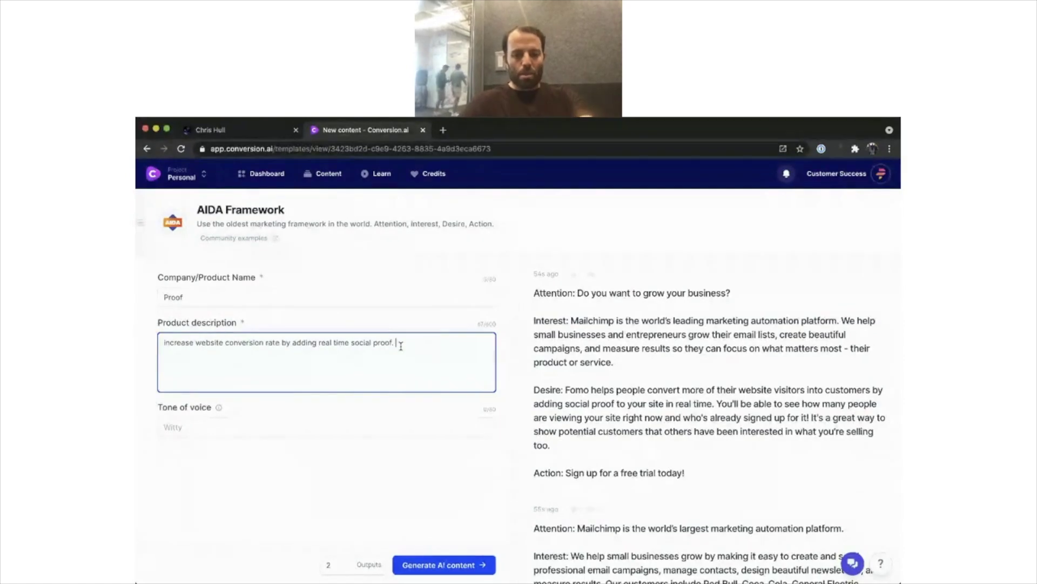
- Add "no tech setup required." to the end of the Product description, generate AI content and read the new outputs
{"action": "type", "text": "no tech sertup r"}
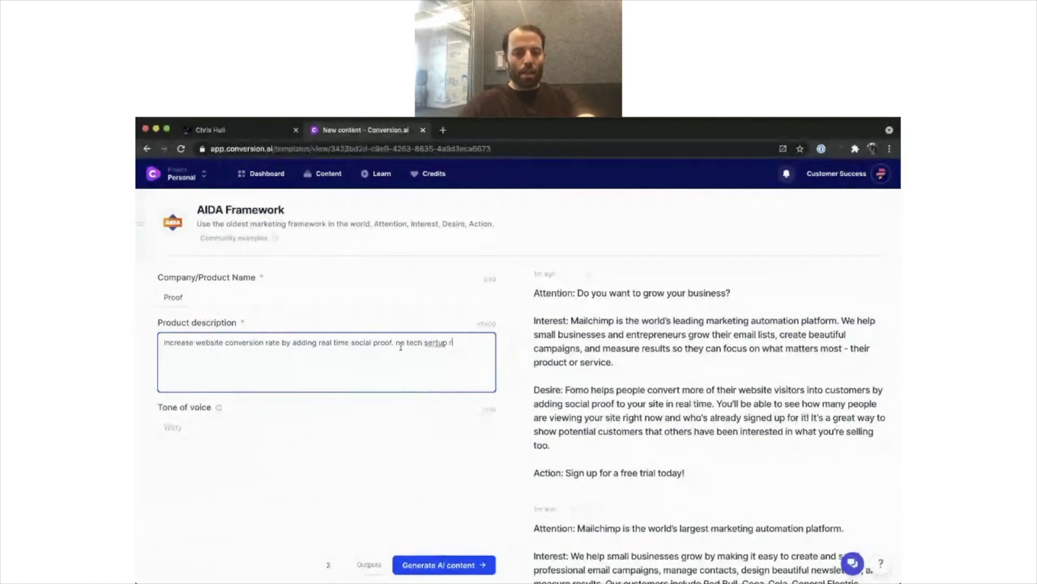
{"action": "key", "text": "BackSpace"}
{"action": "key", "text": "BackSpace"}
{"action": "key", "text": "BackSpace"}
{"action": "key", "text": "BackSpace"}
{"action": "key", "text": "BackSpace"}
{"action": "key", "text": "BackSpace"}
{"action": "type", "text": "tup"}
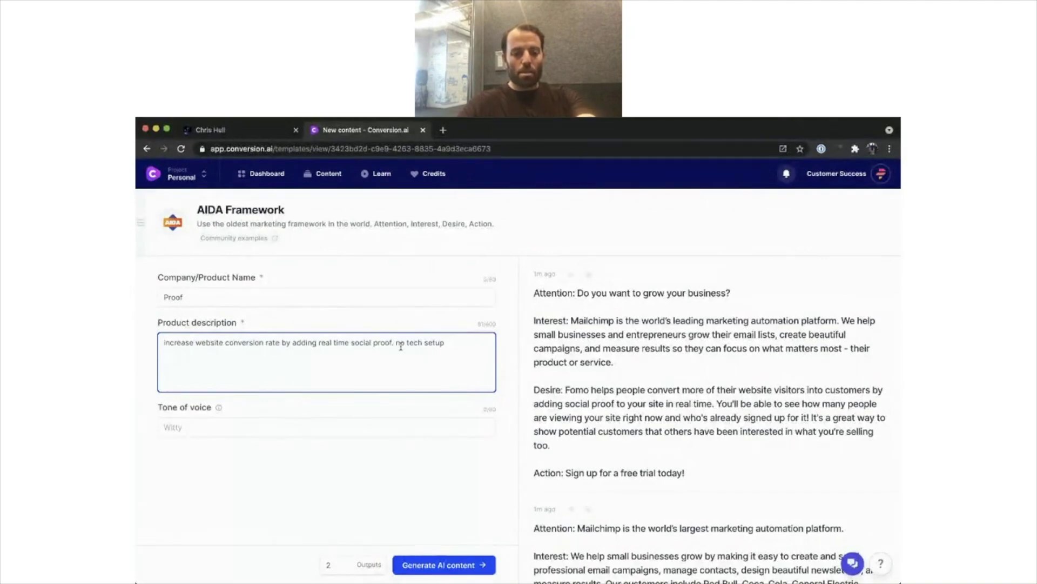
{"action": "type", "text": " required."}
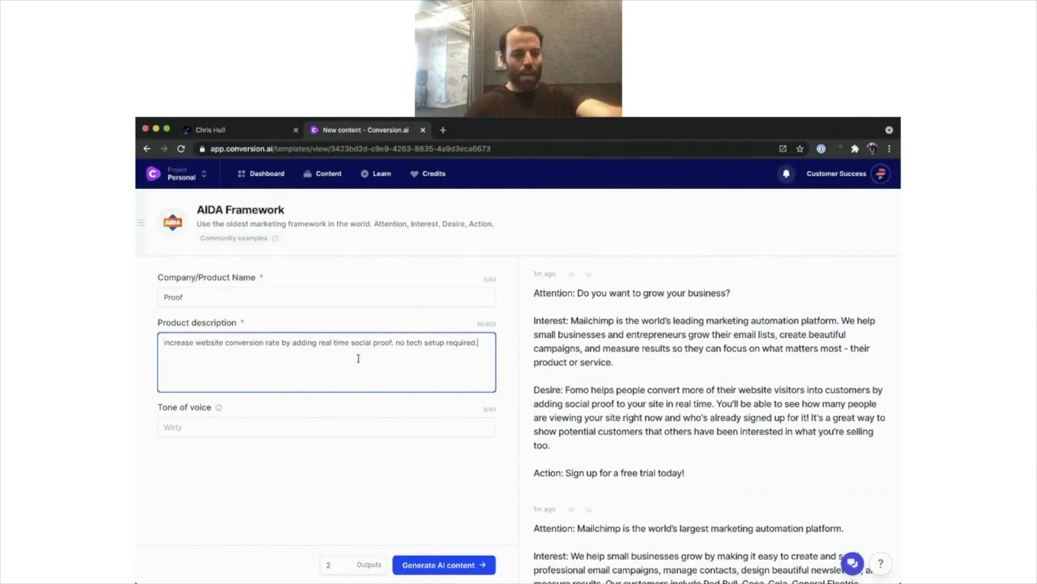
{"action": "left_click", "coordinate": [422, 565]}
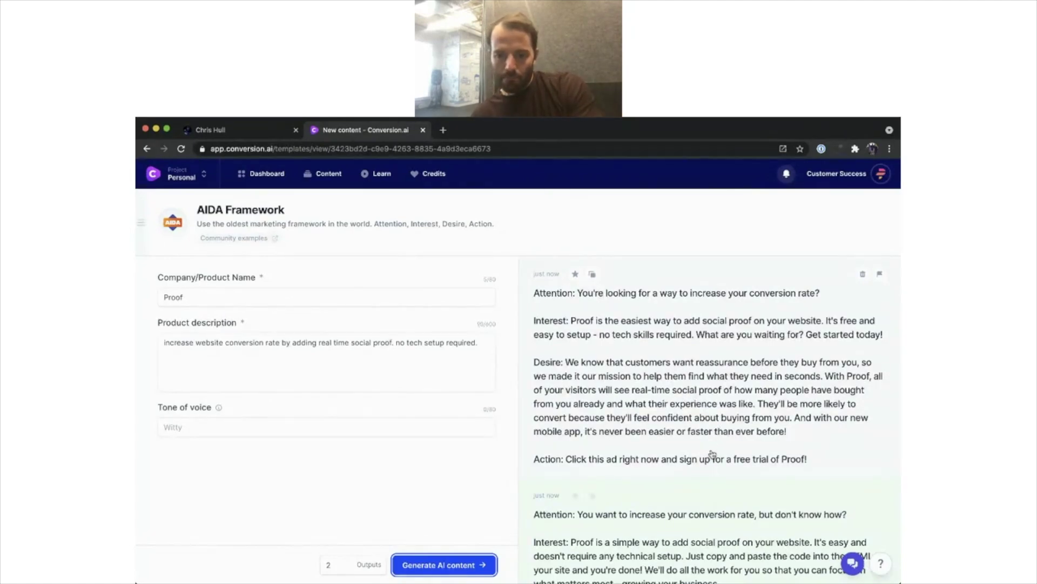
{"action": "scroll", "coordinate": [712, 454], "scroll_direction": "down", "scroll_amount": 3}
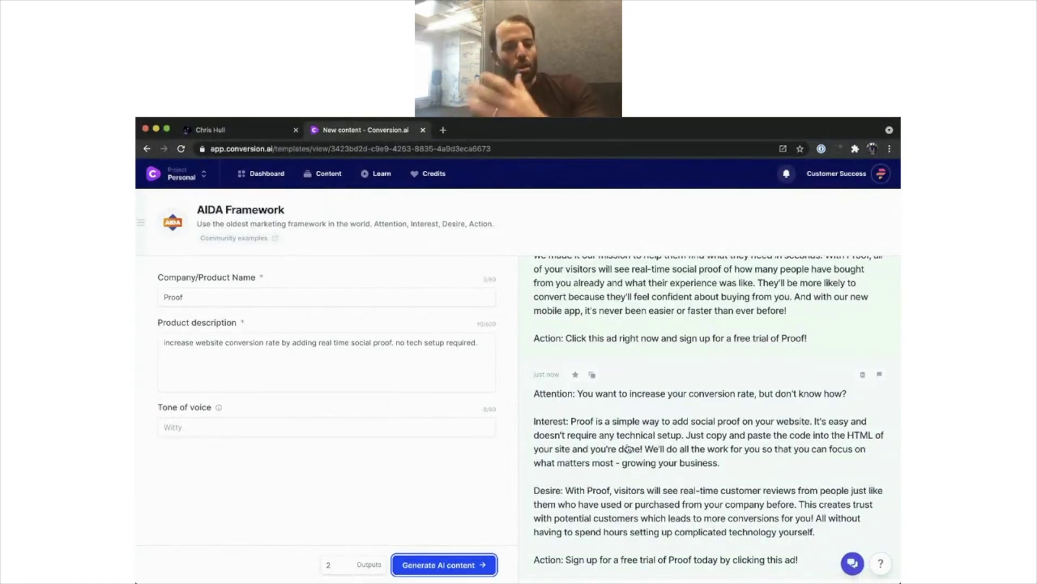
- Replace the tech setup phrase with "it's too expensive to hire an agency to increase conversions.", generate AI content and read both outputs
{"action": "left_click_drag", "start_coordinate": [478, 342], "coordinate": [398, 345]}
{"action": "key", "text": "BackSpace"}
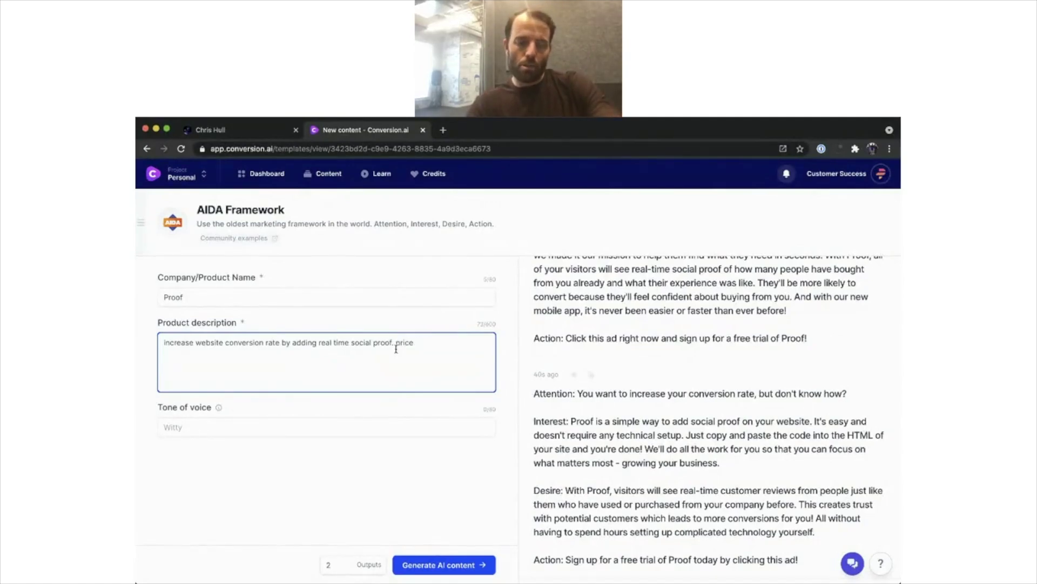
{"action": "type", "text": "too expensive to hire an agency to increase conve"}
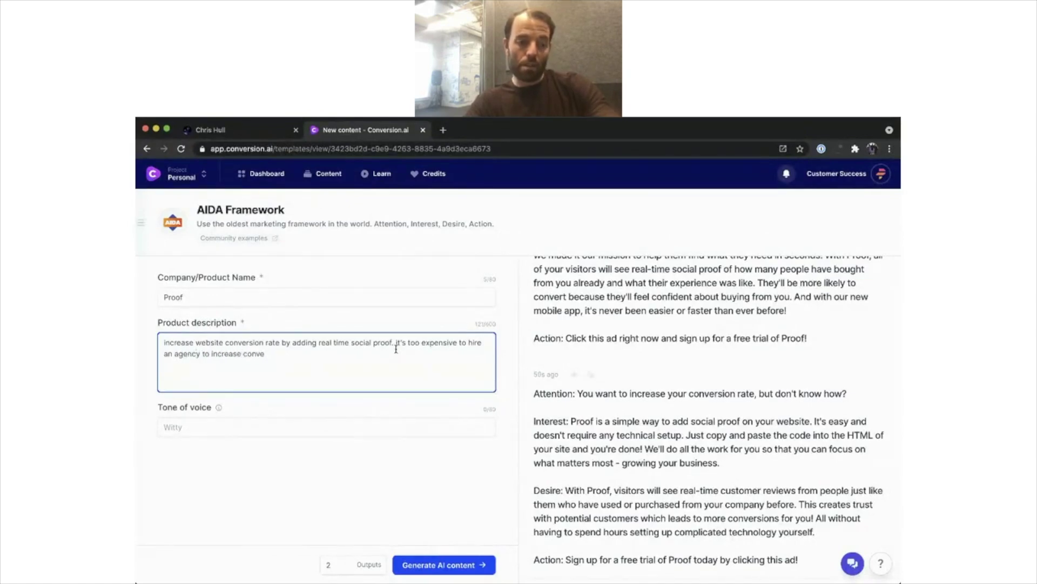
{"action": "type", "text": "rs"}
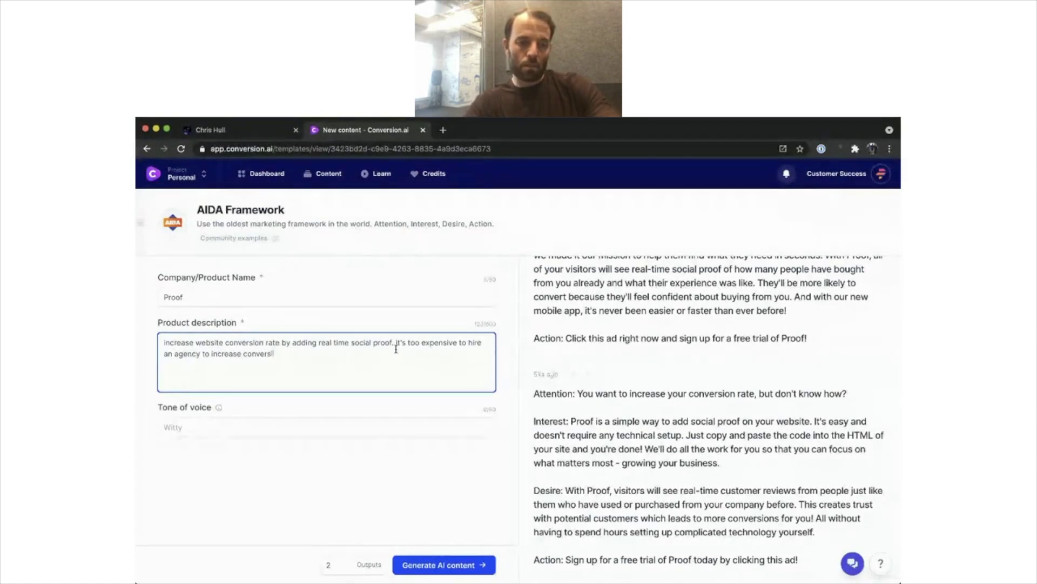
{"action": "type", "text": "ions."}
{"action": "left_click", "coordinate": [442, 564]}
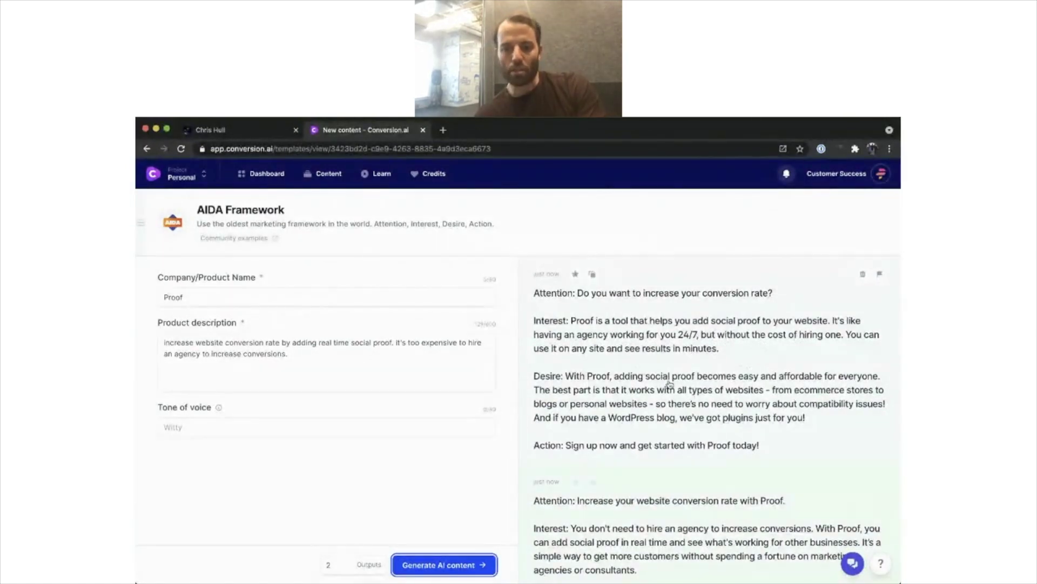
{"action": "scroll", "coordinate": [585, 464], "scroll_direction": "down", "scroll_amount": 2}
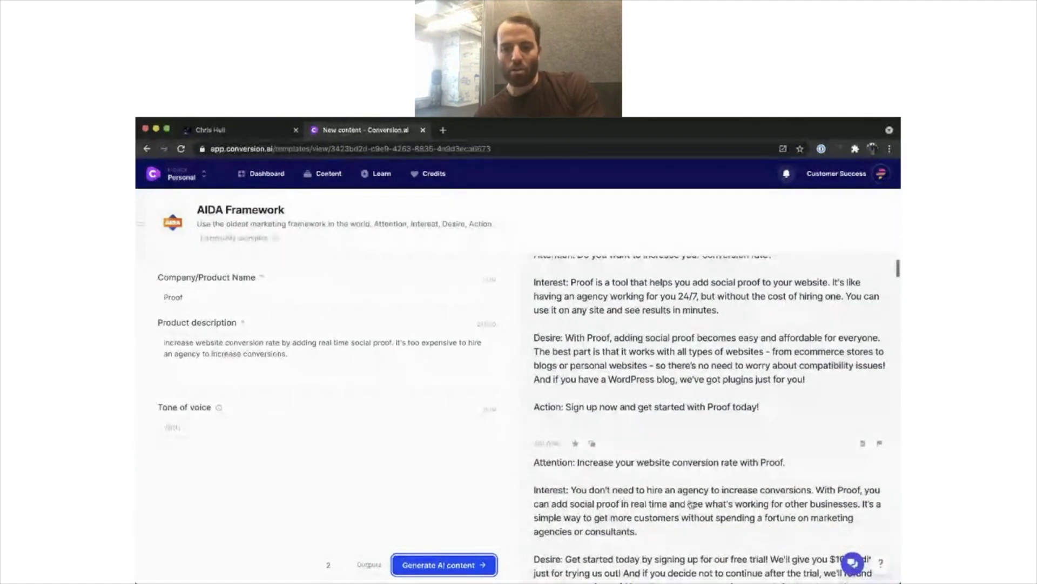
{"action": "scroll", "coordinate": [739, 504], "scroll_direction": "down", "scroll_amount": 2}
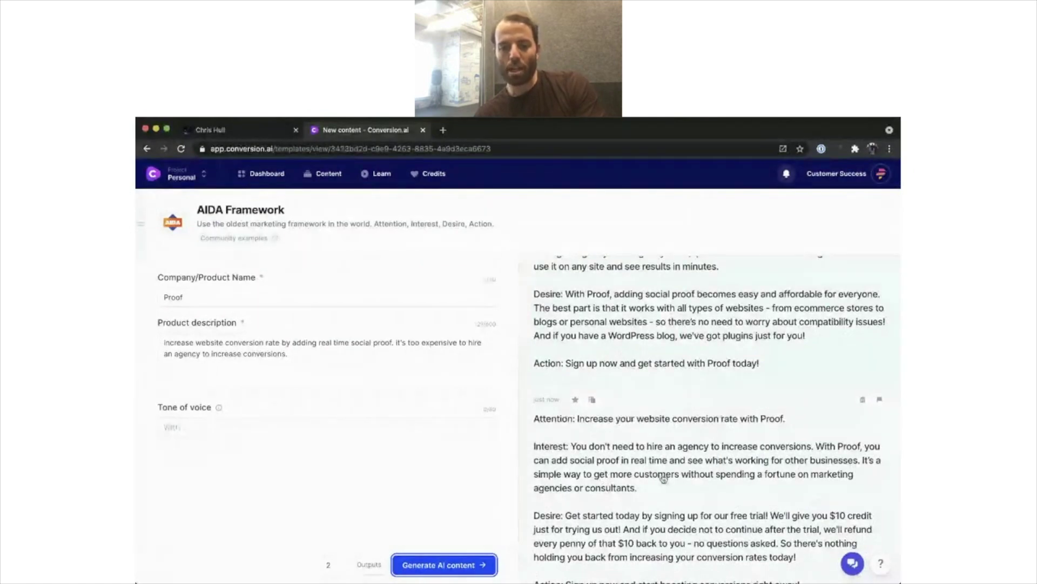
{"action": "scroll", "coordinate": [663, 479], "scroll_direction": "up", "scroll_amount": 1}
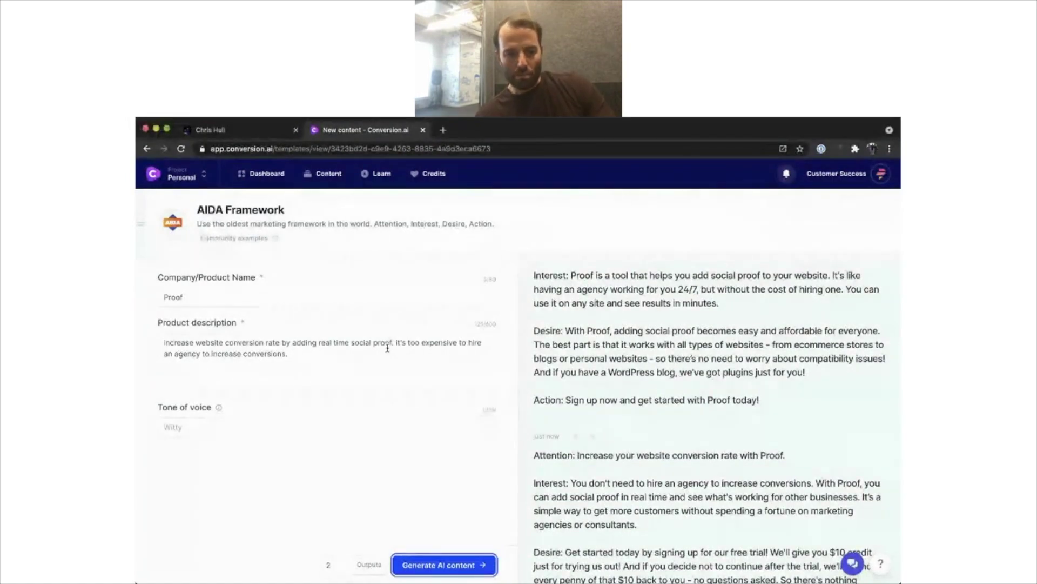
- Examine the Product description and Tone of voice fields, highlighting the description's label and its character limit
{"action": "left_click_drag", "start_coordinate": [388, 348], "coordinate": [398, 342]}
{"action": "left_click", "coordinate": [388, 351]}
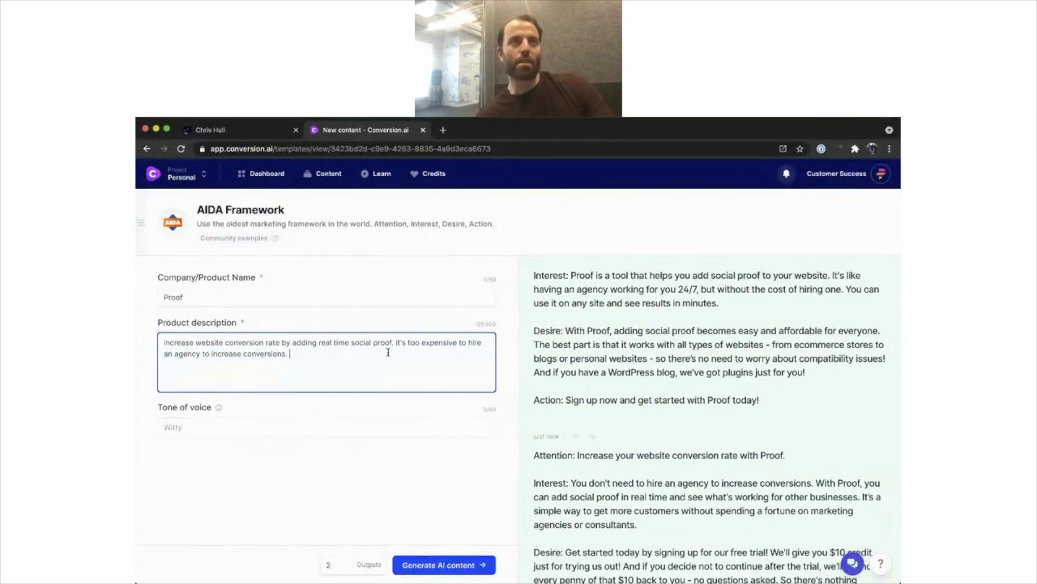
{"action": "triple_click", "coordinate": [208, 321]}
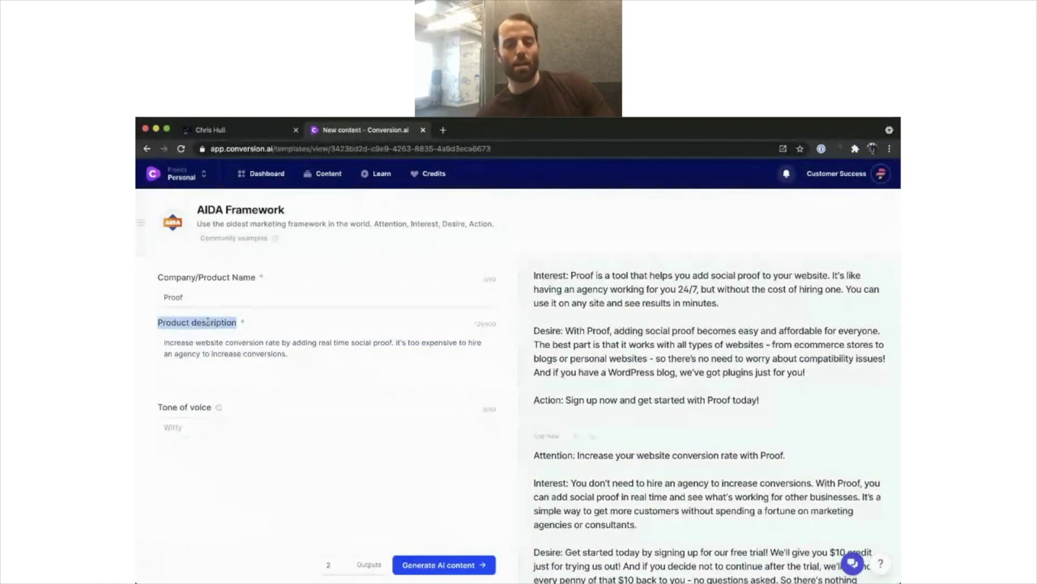
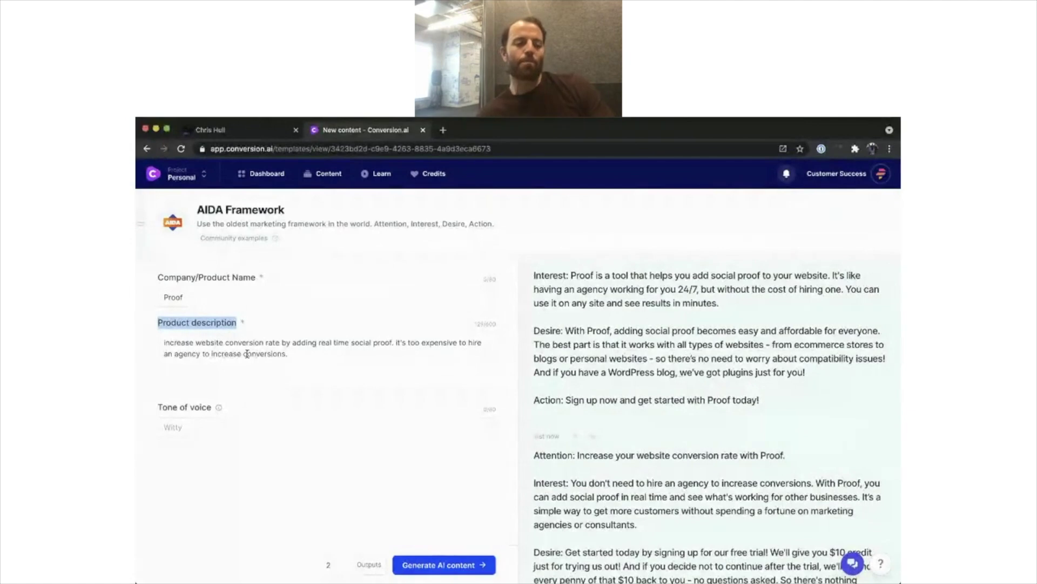
{"action": "left_click", "coordinate": [295, 353]}
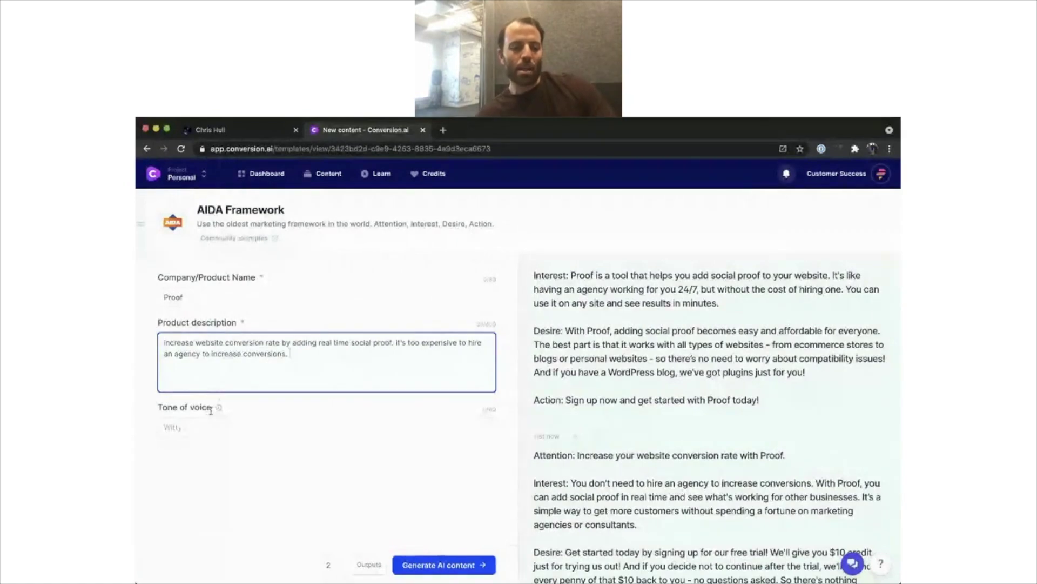
{"action": "left_click", "coordinate": [202, 427]}
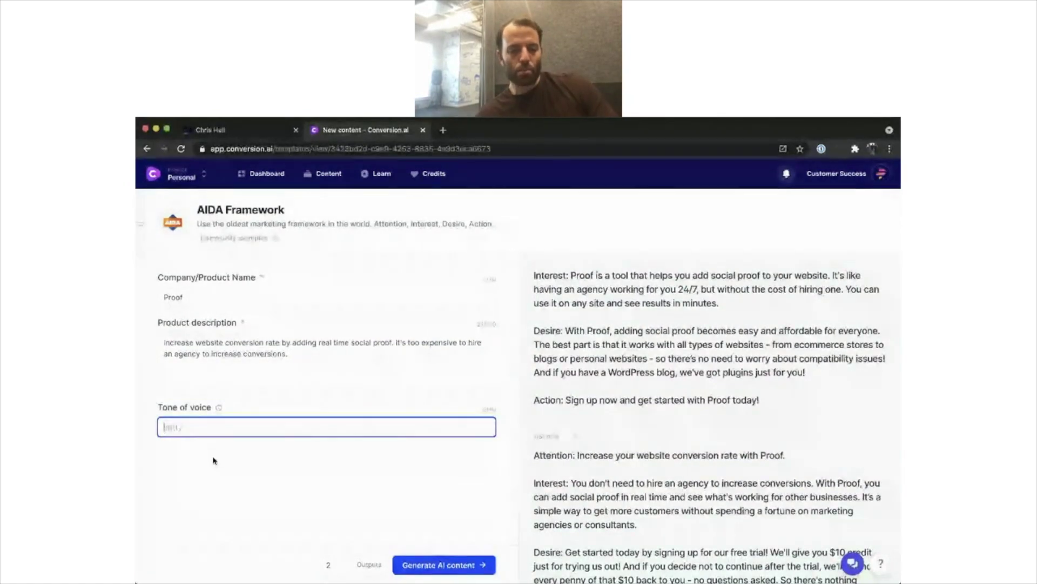
{"action": "mouse_move", "coordinate": [220, 412]}
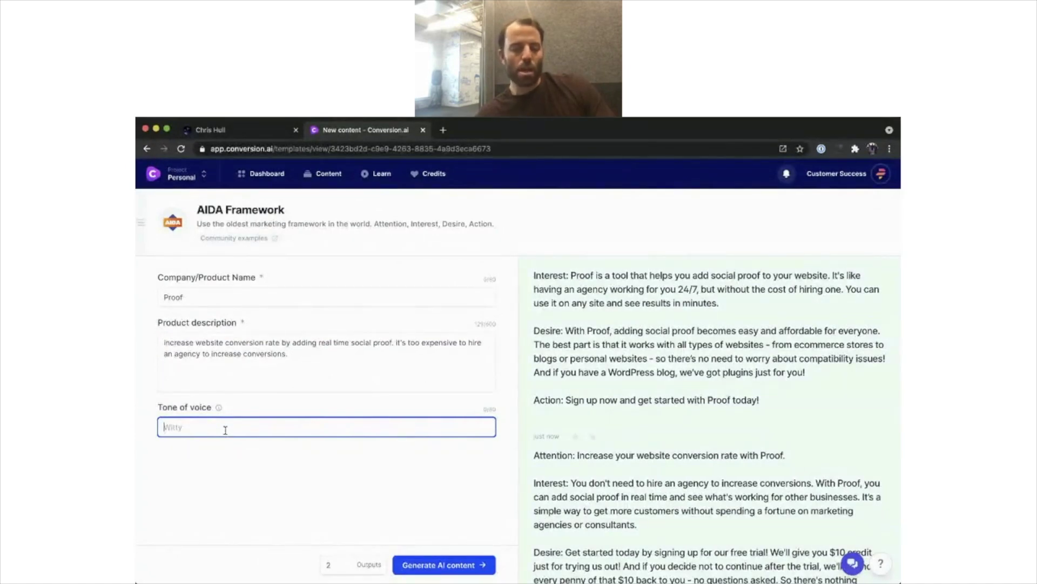
{"action": "left_click", "coordinate": [229, 468]}
{"action": "left_click", "coordinate": [243, 423]}
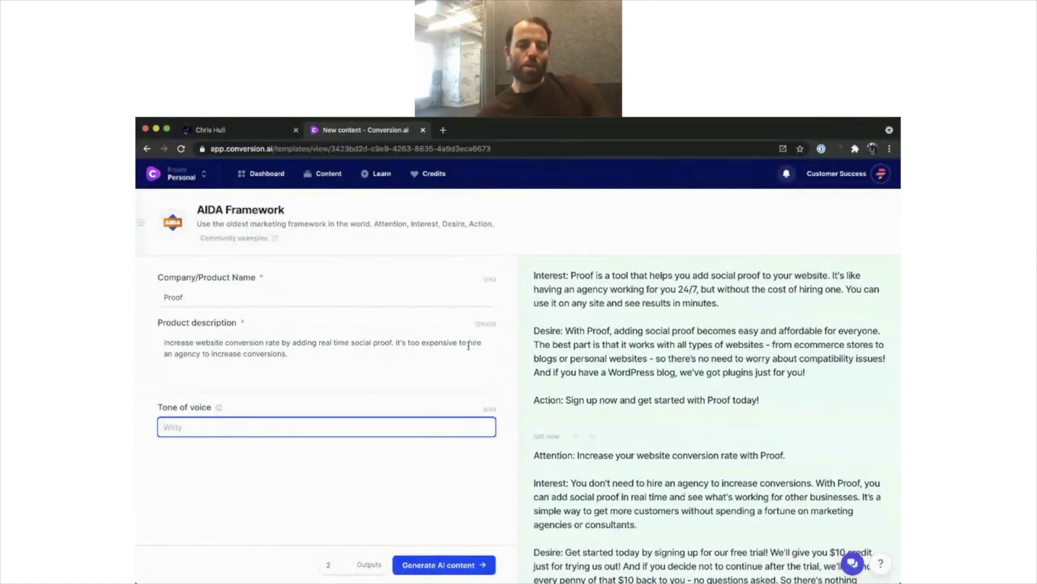
{"action": "left_click_drag", "start_coordinate": [498, 328], "coordinate": [486, 325]}
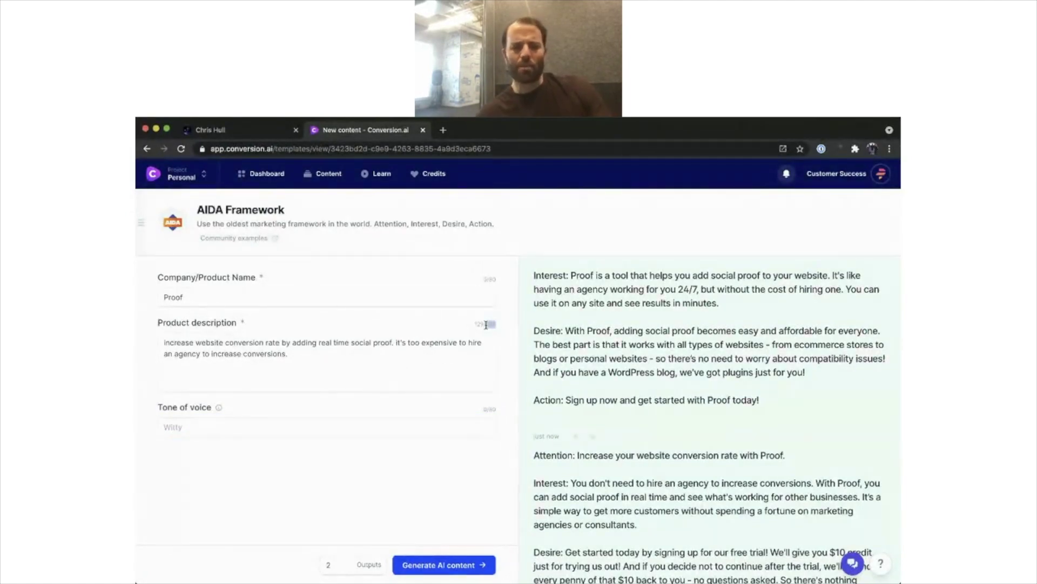
- Copy the entire Product description from the AIDA Framework and return to the template dashboard
{"action": "left_click", "coordinate": [487, 324]}
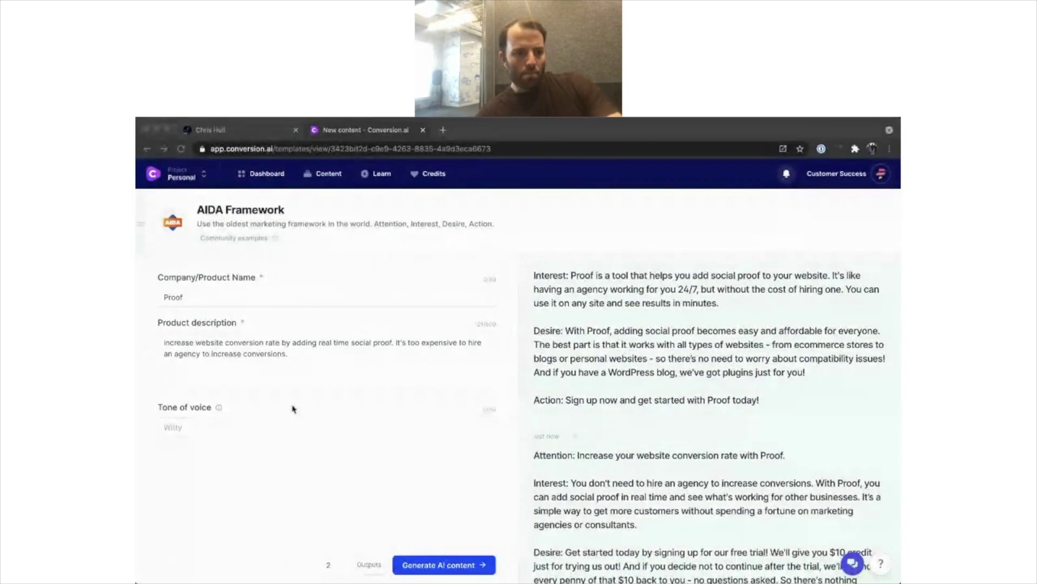
{"action": "triple_click", "coordinate": [249, 343]}
{"action": "key", "text": "ctrl+c"}
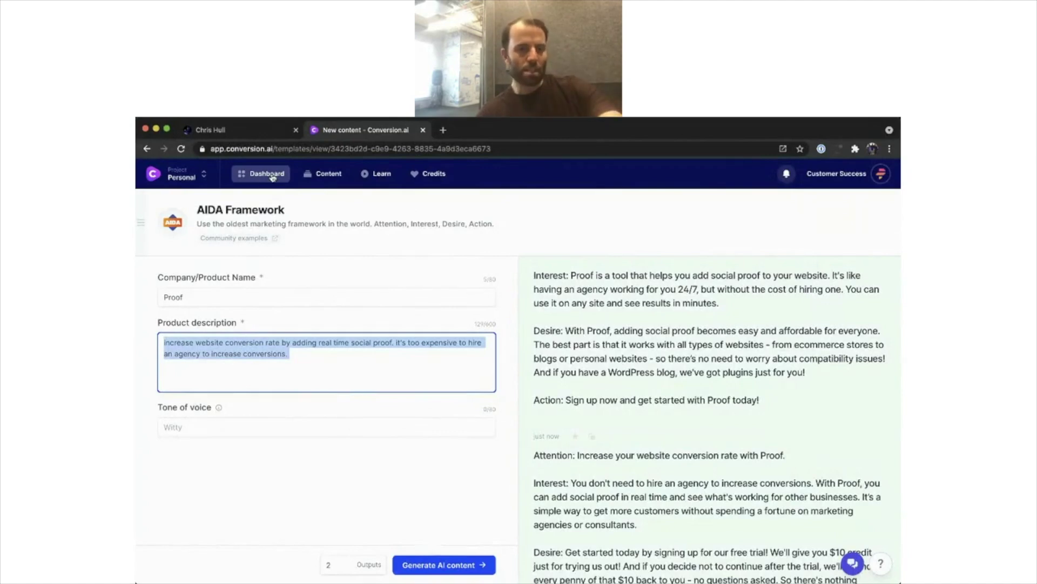
{"action": "left_click", "coordinate": [273, 178]}
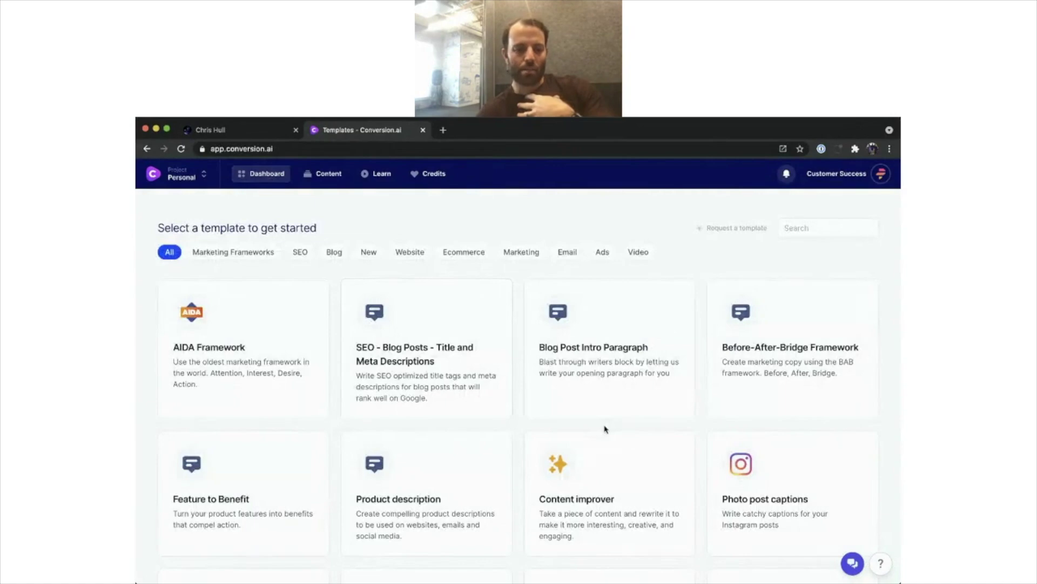
- Find the PAS Framework among the templates and mark it as a favorite
{"action": "scroll", "coordinate": [605, 429], "scroll_direction": "down", "scroll_amount": 2}
{"action": "scroll", "coordinate": [605, 429], "scroll_direction": "down", "scroll_amount": 15}
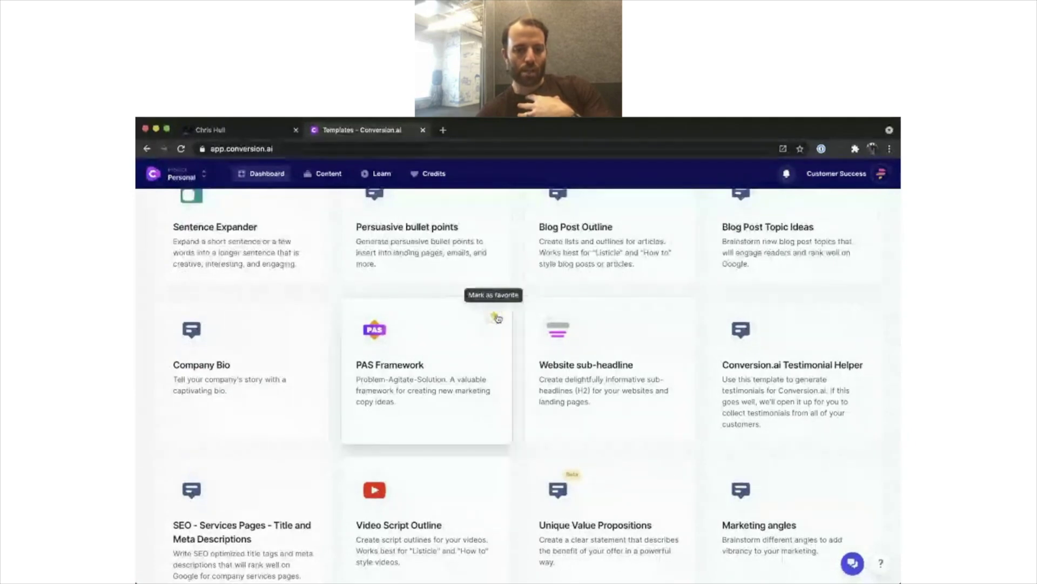
{"action": "left_click", "coordinate": [497, 319]}
{"action": "scroll", "coordinate": [498, 324], "scroll_direction": "up", "scroll_amount": 10}
{"action": "scroll", "coordinate": [500, 440], "scroll_direction": "down", "scroll_amount": 2}
{"action": "scroll", "coordinate": [499, 440], "scroll_direction": "down", "scroll_amount": 15}
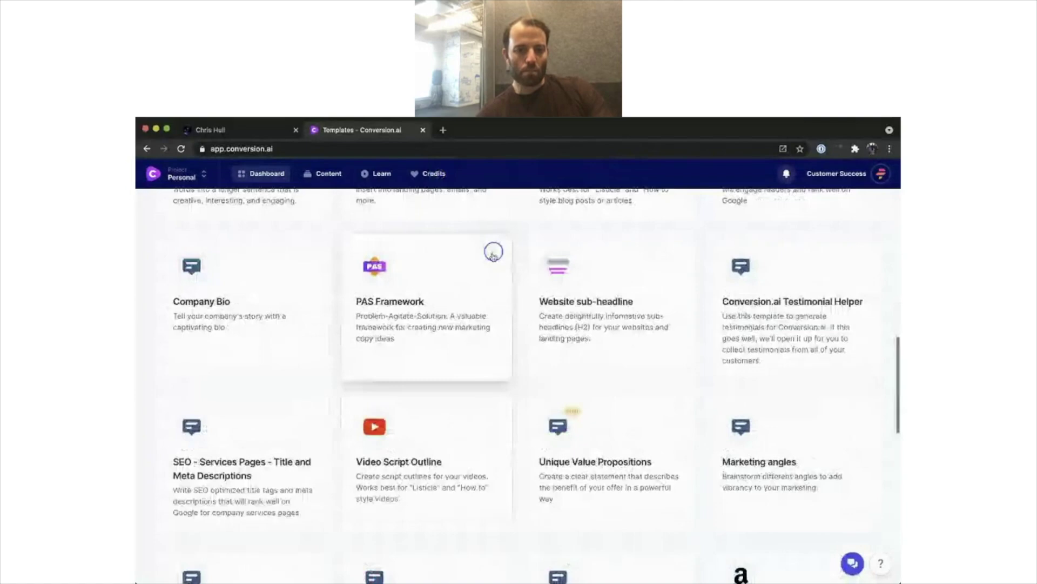
{"action": "left_click", "coordinate": [493, 253]}
{"action": "scroll", "coordinate": [489, 270], "scroll_direction": "up", "scroll_amount": 15}
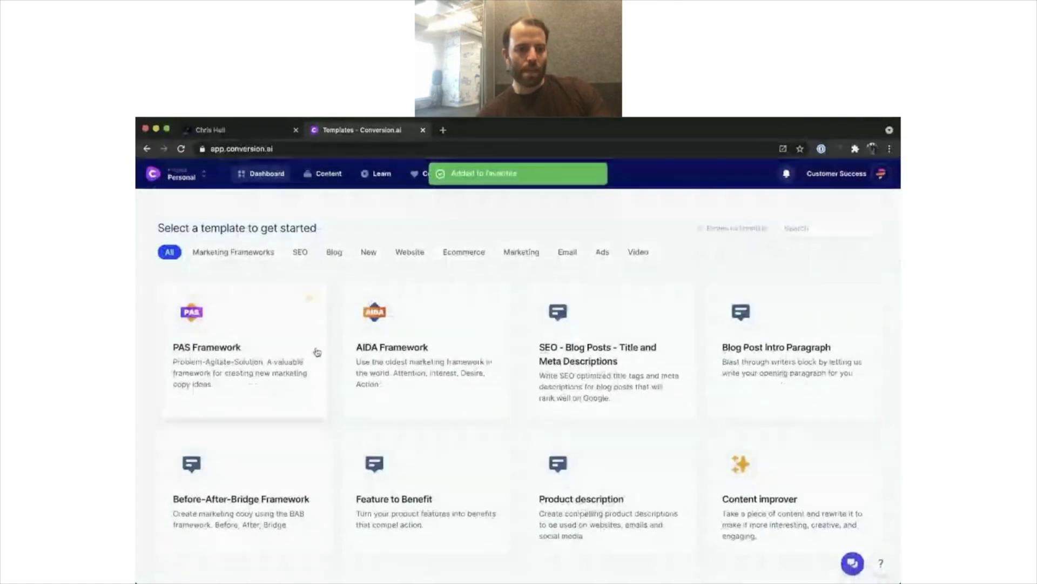
- Open the PAS Framework template and replace its Product description with the copied text
{"action": "left_click", "coordinate": [281, 372]}
{"action": "double_click", "coordinate": [300, 291]}
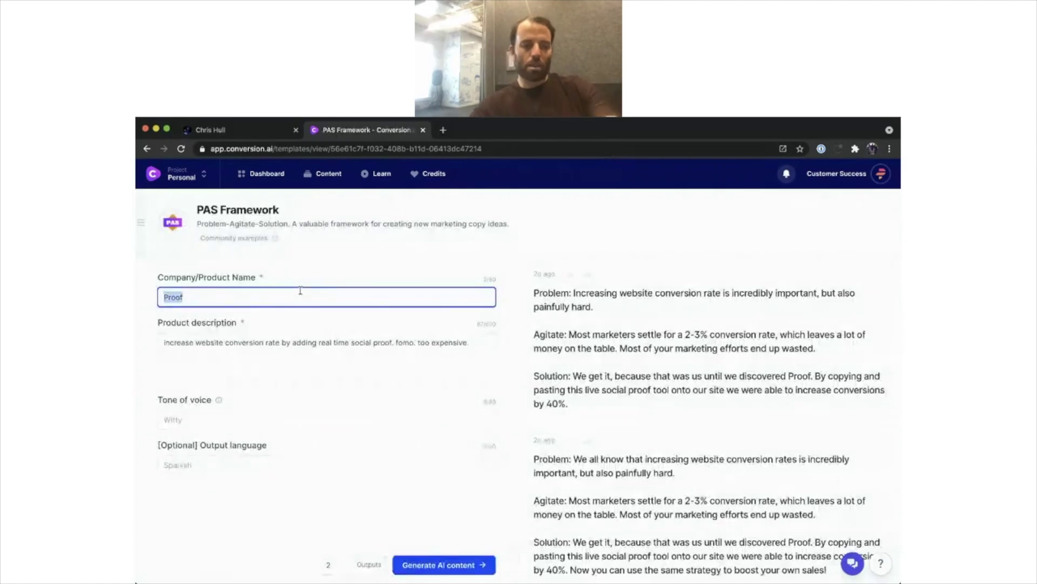
{"action": "left_click", "coordinate": [290, 333]}
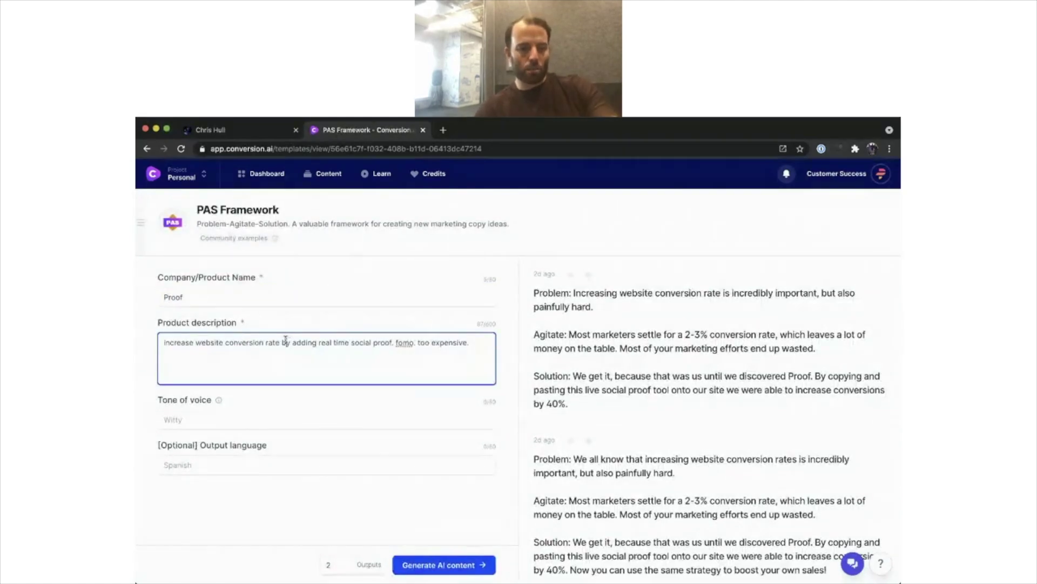
{"action": "key", "text": "ctrl+a"}
{"action": "key", "text": "ctrl+v"}
- Generate AI content with the PAS Framework and read the new Problem-Agitate-Solution outputs
{"action": "left_click", "coordinate": [420, 564]}
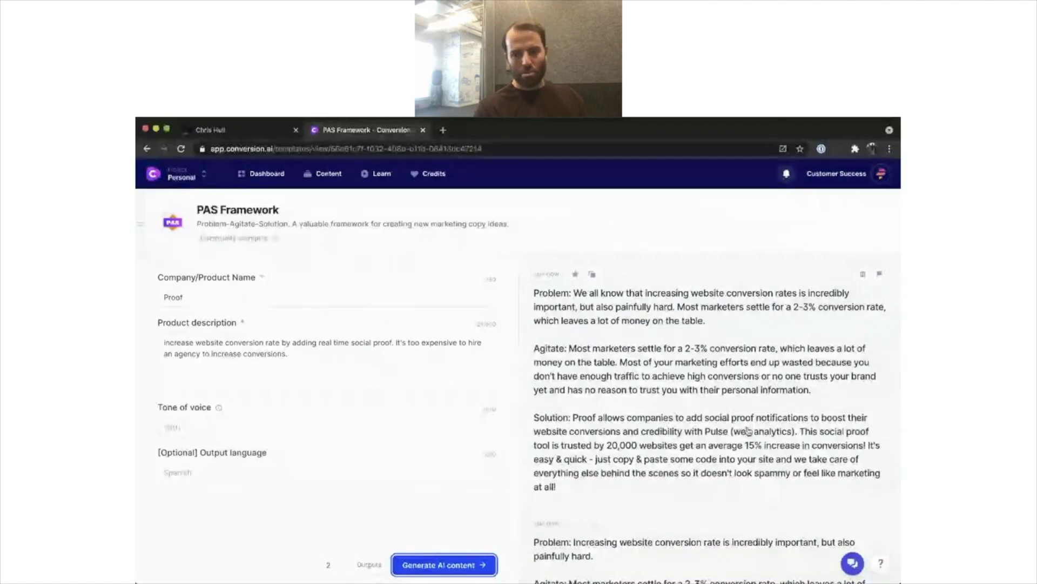
{"action": "scroll", "coordinate": [748, 431], "scroll_direction": "down", "scroll_amount": 2}
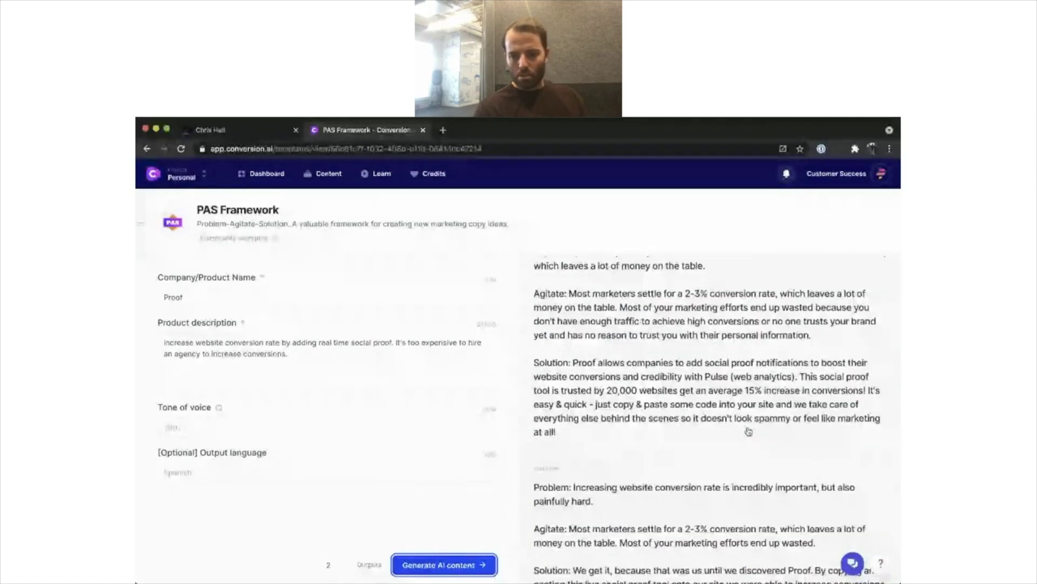
{"action": "scroll", "coordinate": [749, 431], "scroll_direction": "down", "scroll_amount": 3}
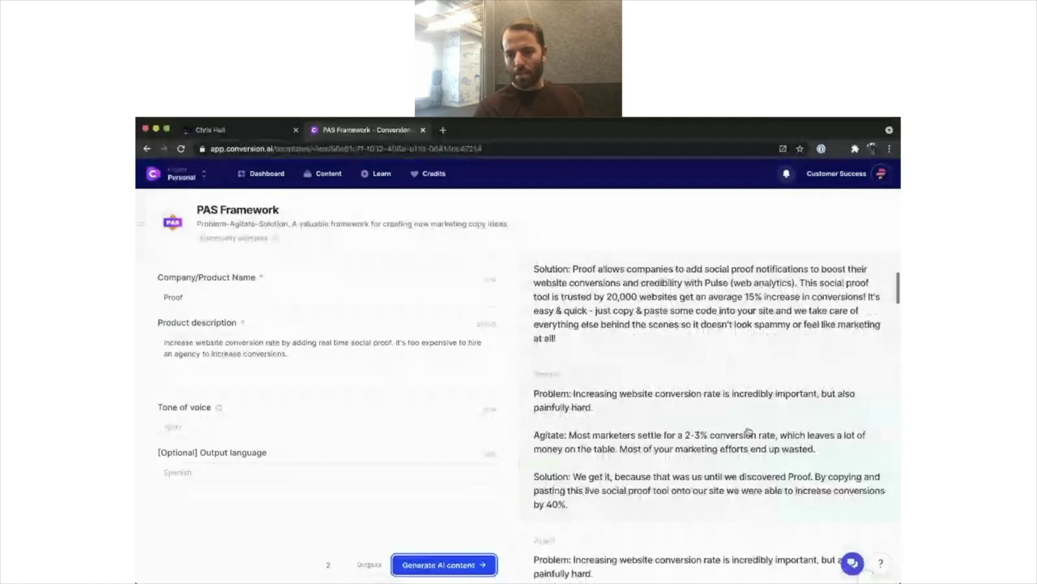
{"action": "scroll", "coordinate": [748, 431], "scroll_direction": "down", "scroll_amount": 2}
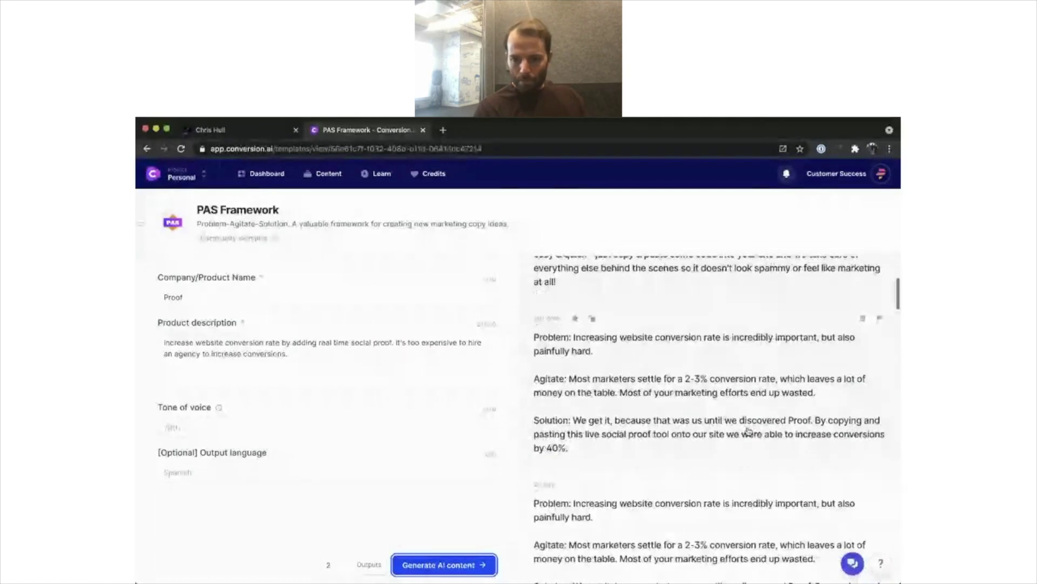
{"action": "scroll", "coordinate": [749, 431], "scroll_direction": "up", "scroll_amount": 4}
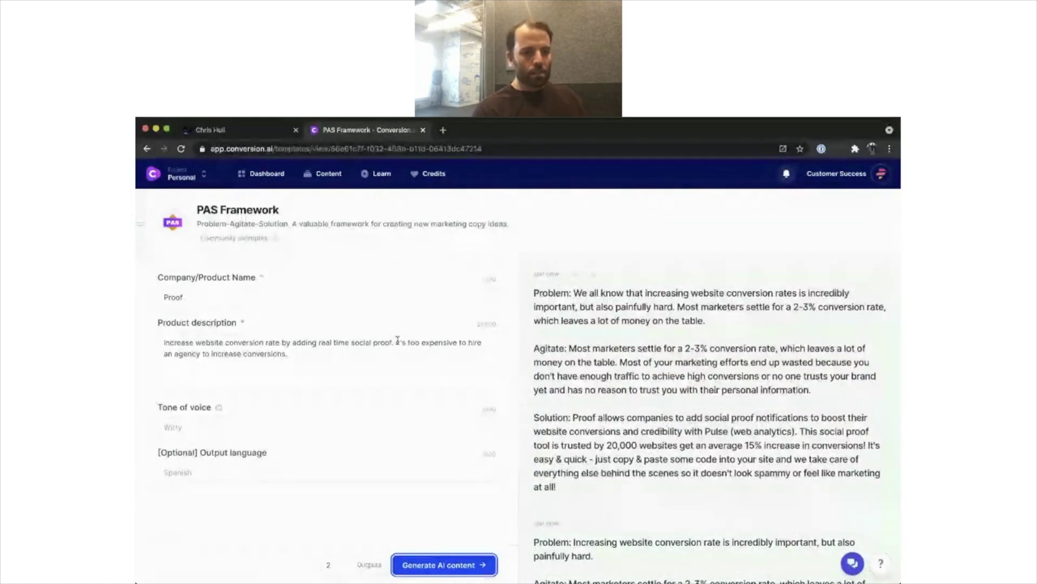
- Shorten the Product description to "it's too expensive to hire an agency to increase website conversion rate."
{"action": "left_click_drag", "start_coordinate": [398, 340], "coordinate": [161, 342]}
{"action": "key", "text": "BackSpace"}
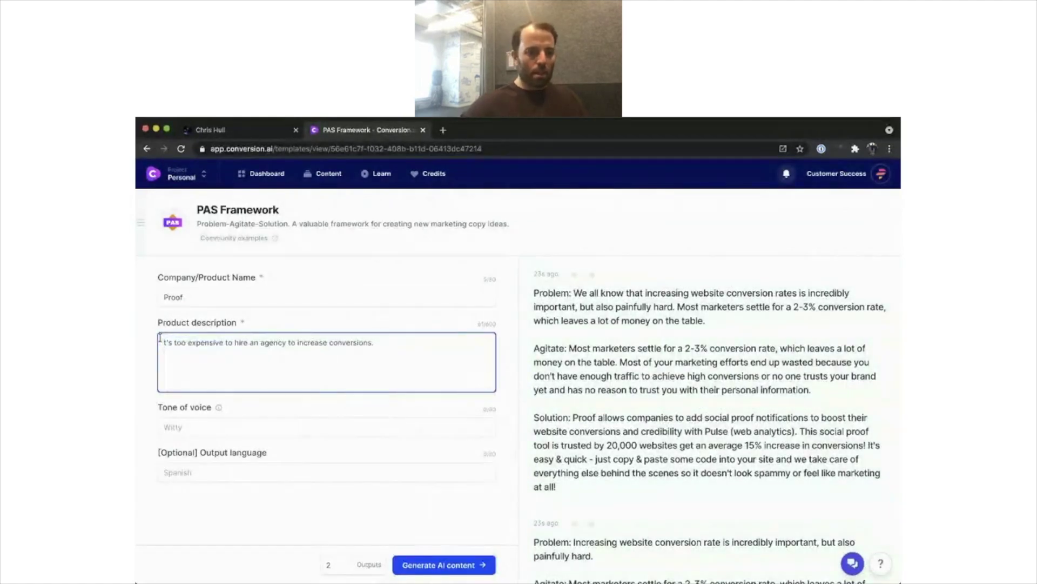
{"action": "left_click", "coordinate": [328, 342]}
{"action": "type", "text": "web bsit"}
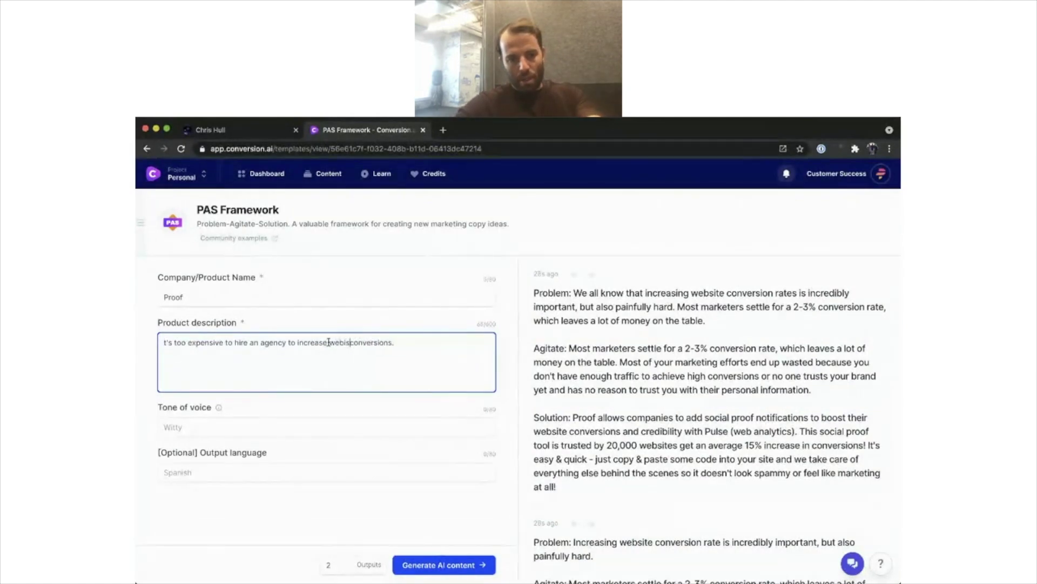
{"action": "type", "text": "e"}
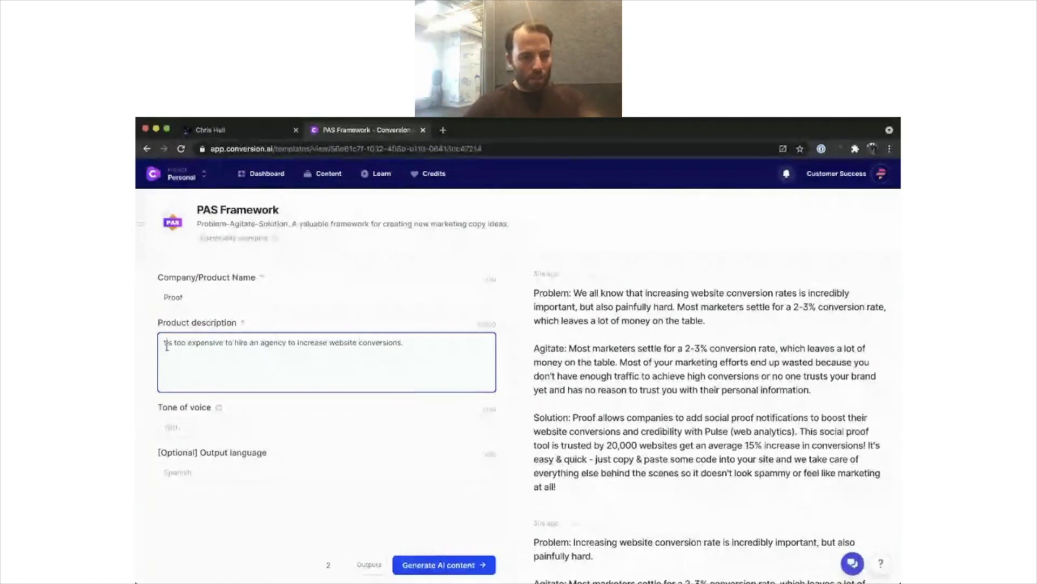
{"action": "left_click_drag", "start_coordinate": [164, 344], "coordinate": [410, 341]}
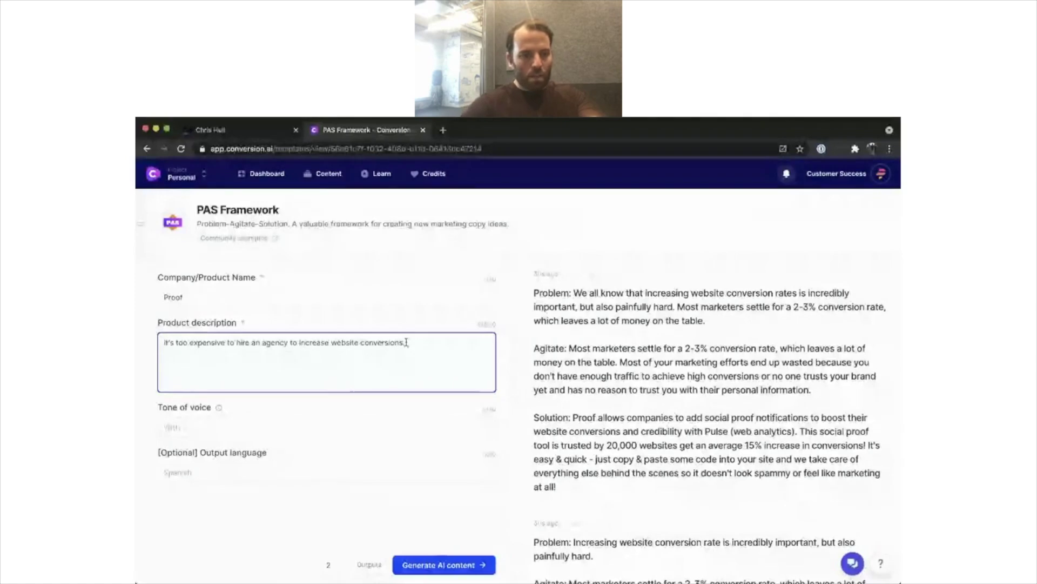
{"action": "type", "text": "ebsi"}
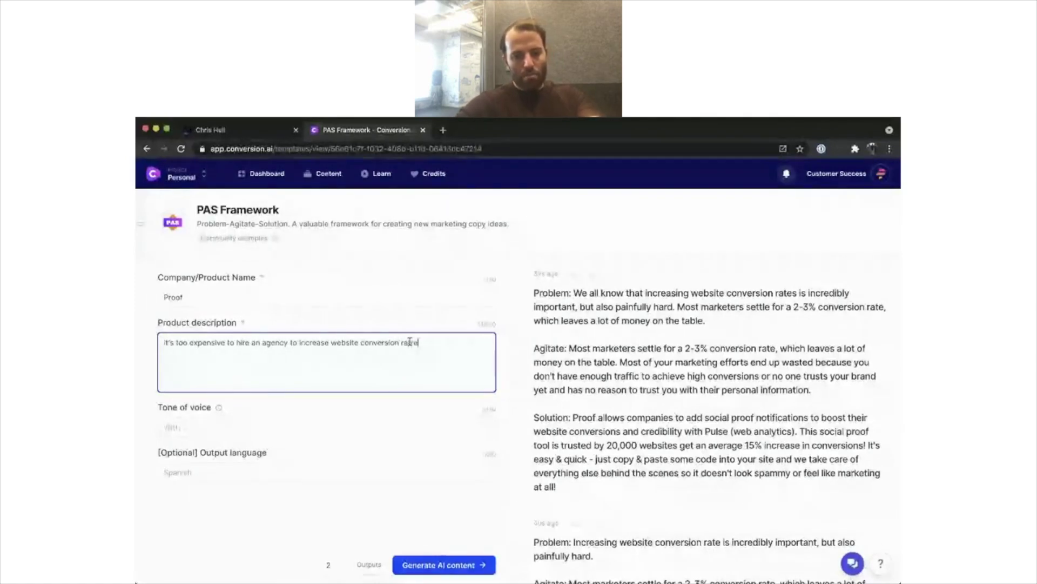
{"action": "type", "text": "te"}
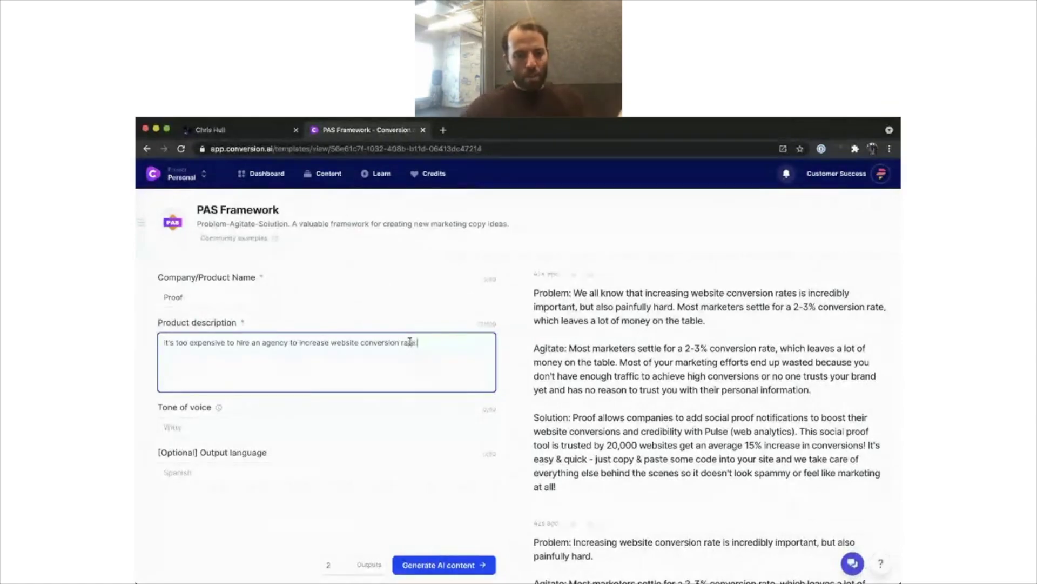
- Generate AI content from the shortened description and compare the two new PAS outputs
{"action": "left_click", "coordinate": [433, 565]}
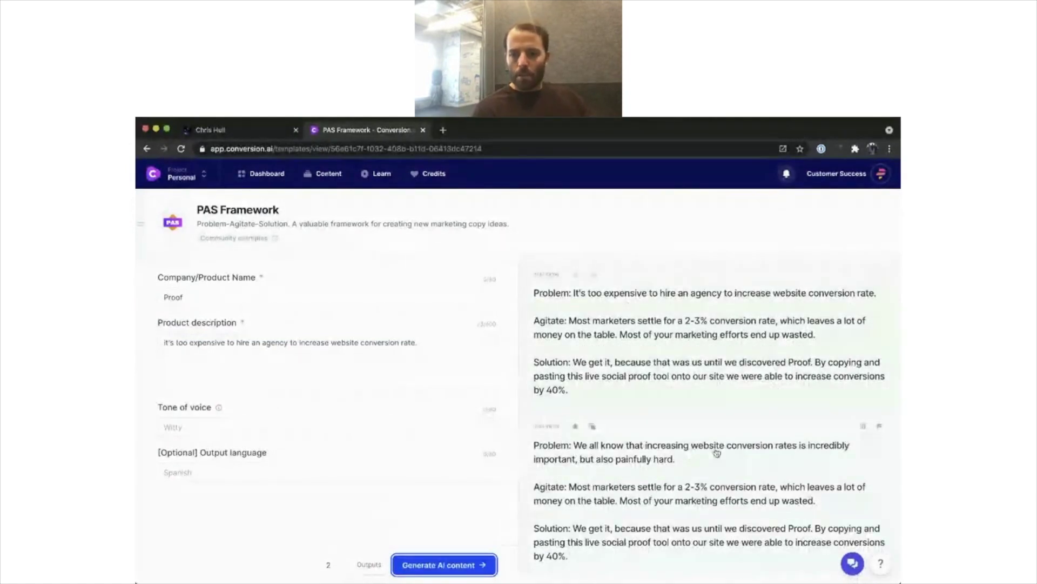
{"action": "scroll", "coordinate": [716, 452], "scroll_direction": "down", "scroll_amount": 1}
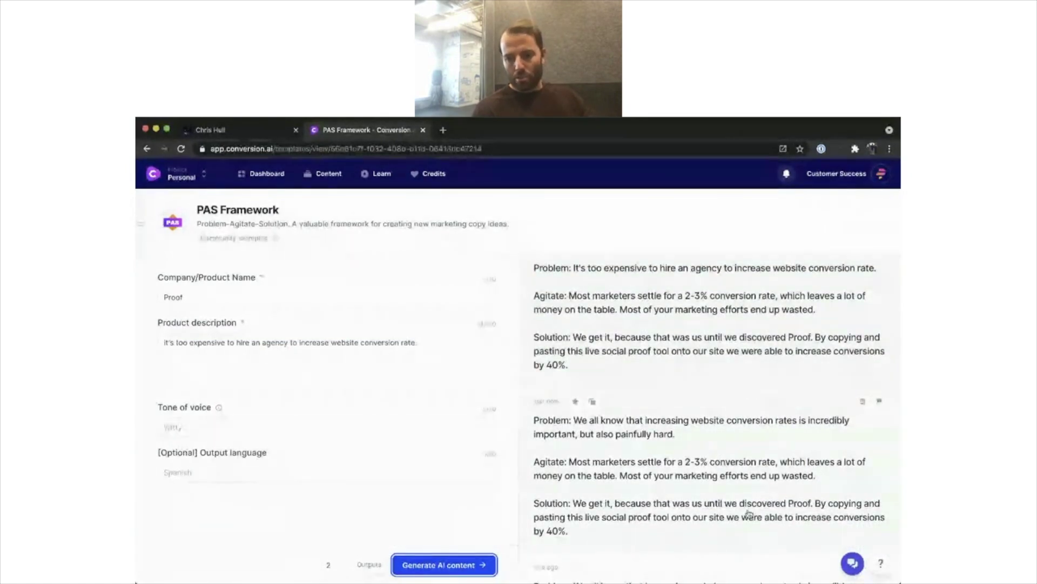
{"action": "scroll", "coordinate": [734, 380], "scroll_direction": "up", "scroll_amount": 1}
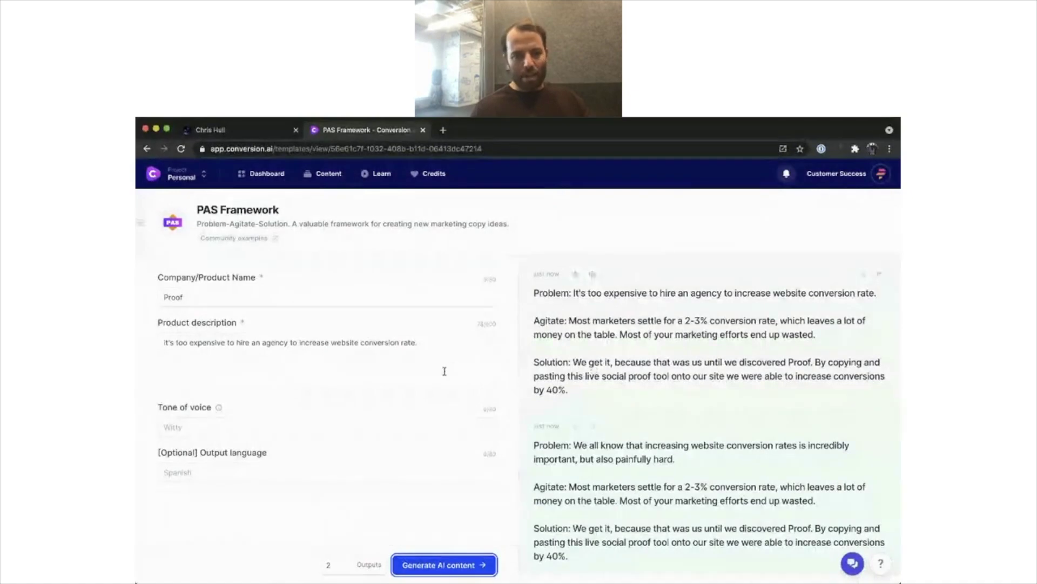
- Copy the agency cost sentence from the Product description and go back to the template dashboard
{"action": "double_click", "coordinate": [168, 298]}
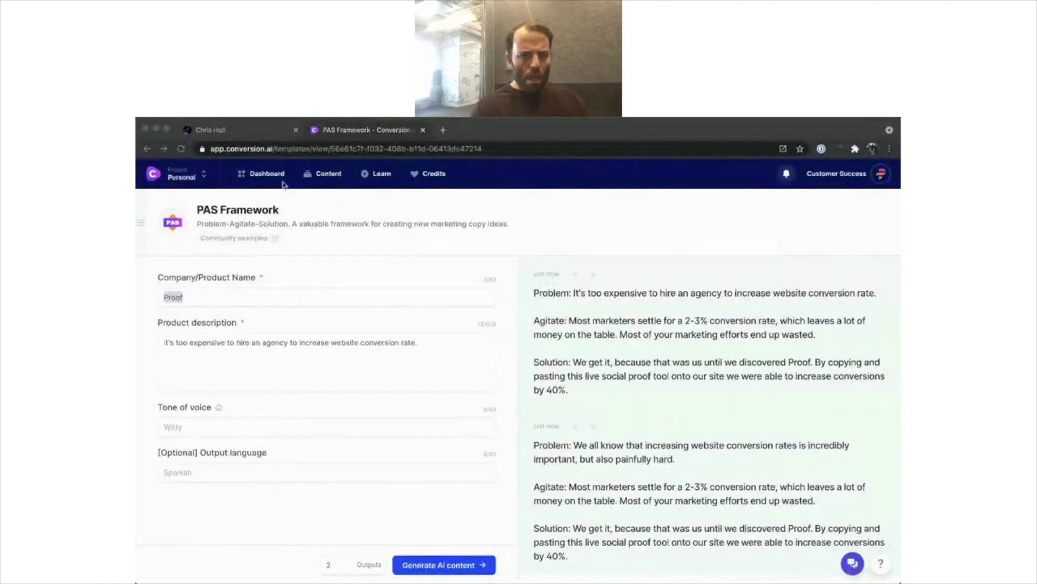
{"action": "triple_click", "coordinate": [282, 346]}
{"action": "key", "text": "super+c"}
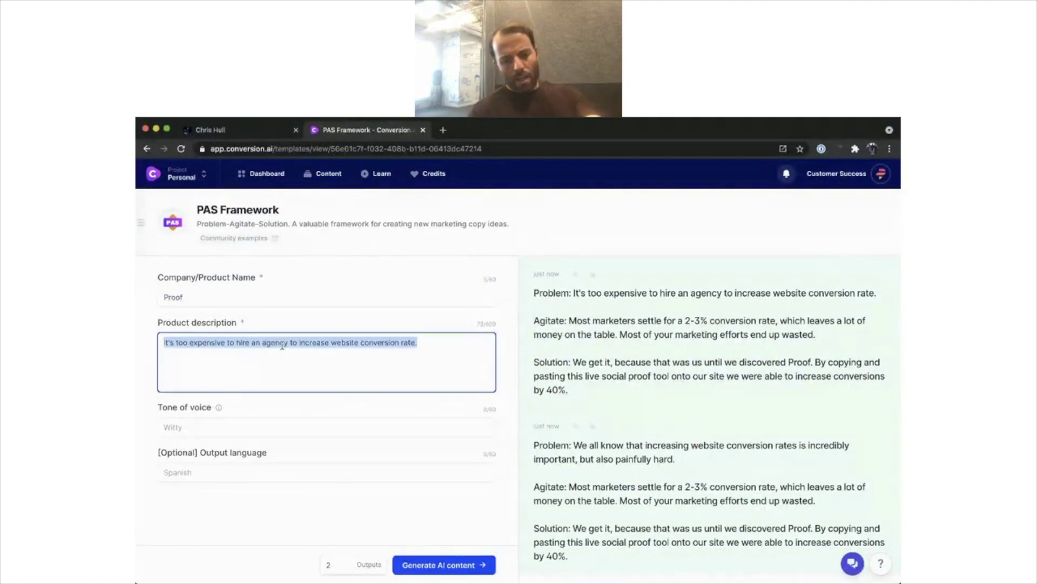
{"action": "left_click", "coordinate": [261, 173]}
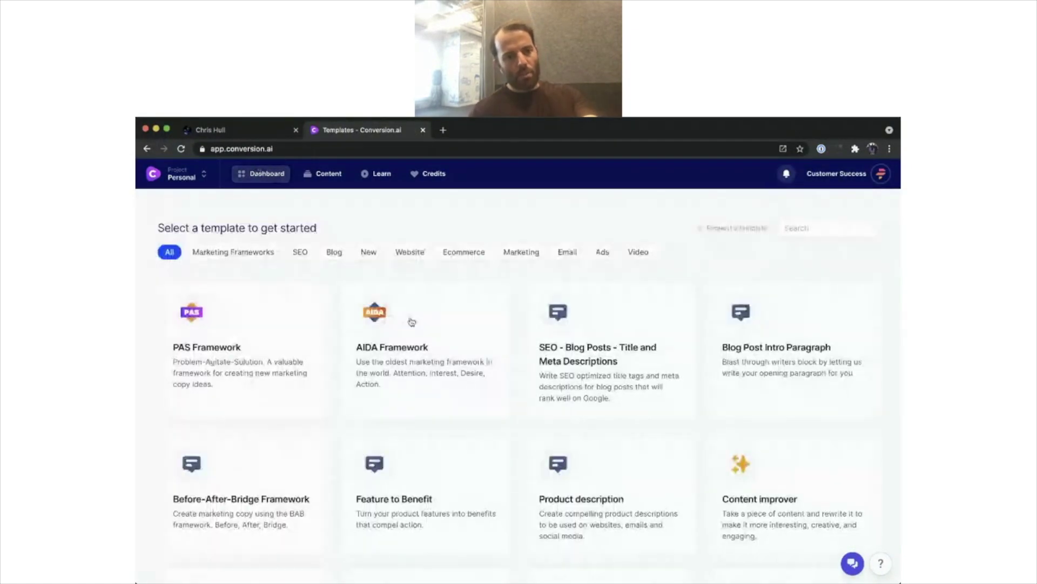
- Mark the Content improver template as a favorite and open it
{"action": "scroll", "coordinate": [381, 393], "scroll_direction": "down", "scroll_amount": 4}
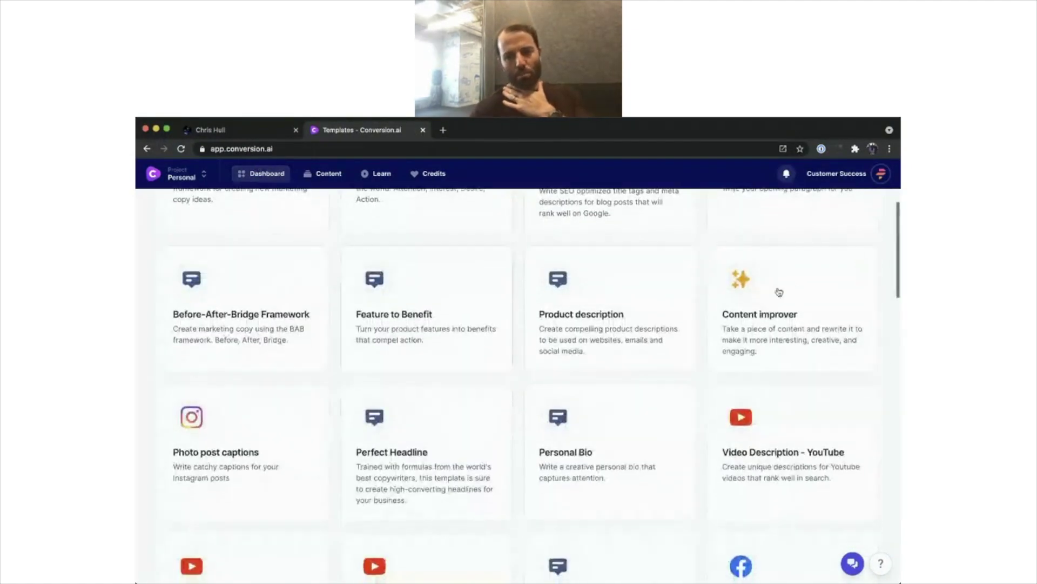
{"action": "left_click", "coordinate": [860, 266]}
{"action": "left_click", "coordinate": [860, 265]}
{"action": "left_click", "coordinate": [301, 349]}
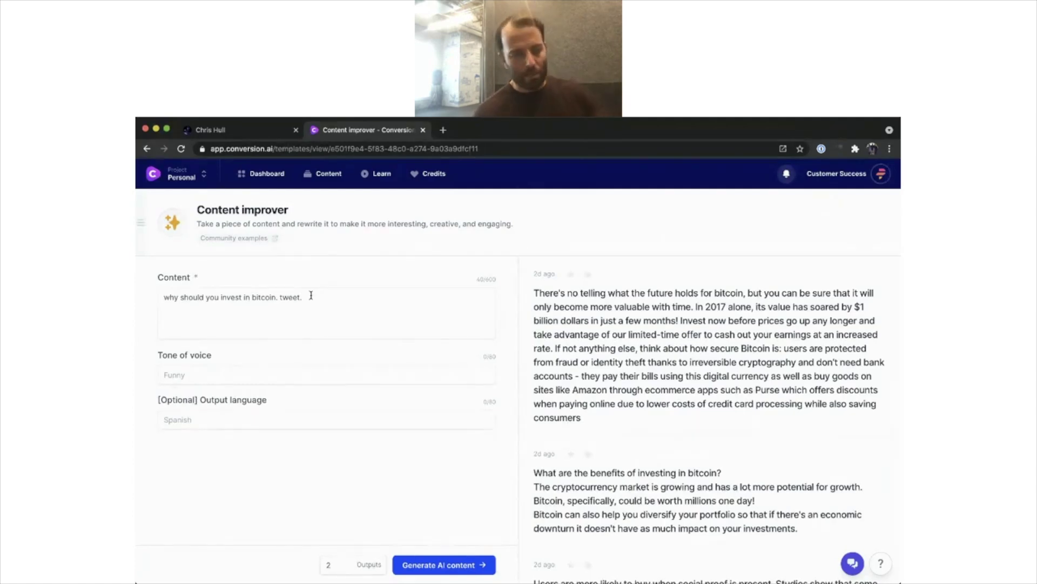
- Replace the bitcoin text in the Content field with the copied agency sentence and generate AI content
{"action": "triple_click", "coordinate": [285, 297]}
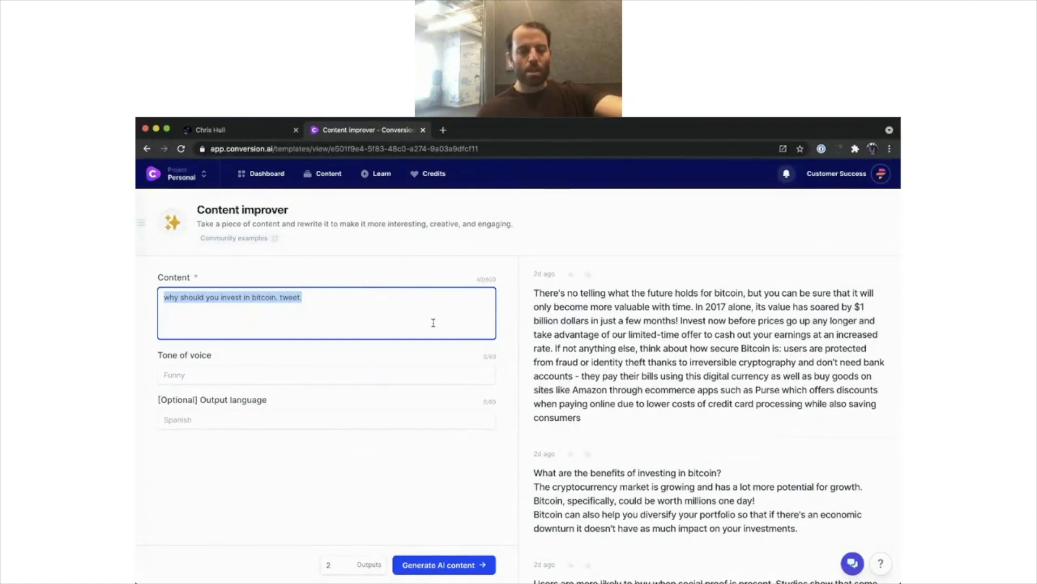
{"action": "key", "text": "super+v"}
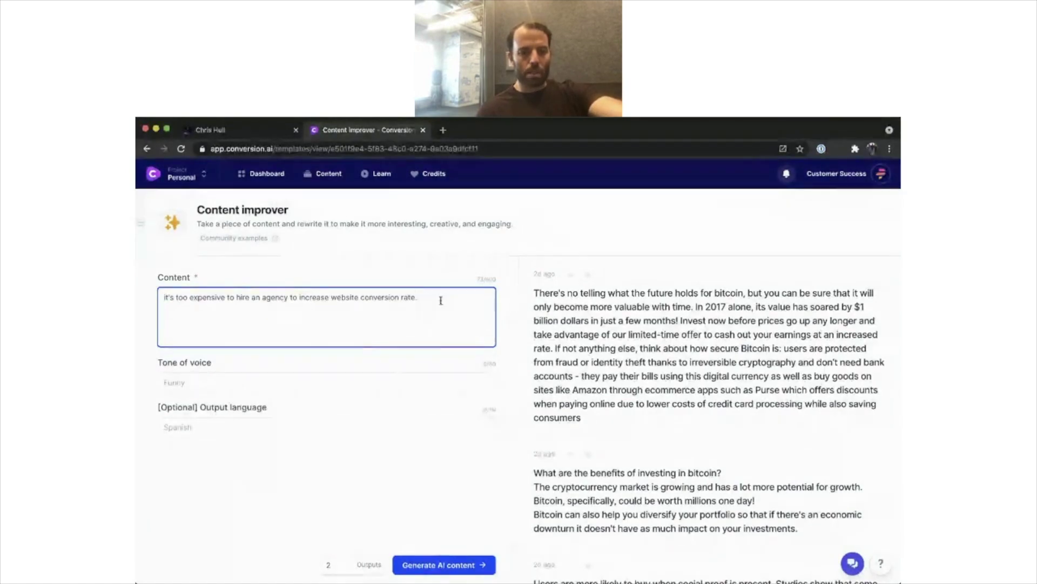
{"action": "left_click", "coordinate": [449, 564]}
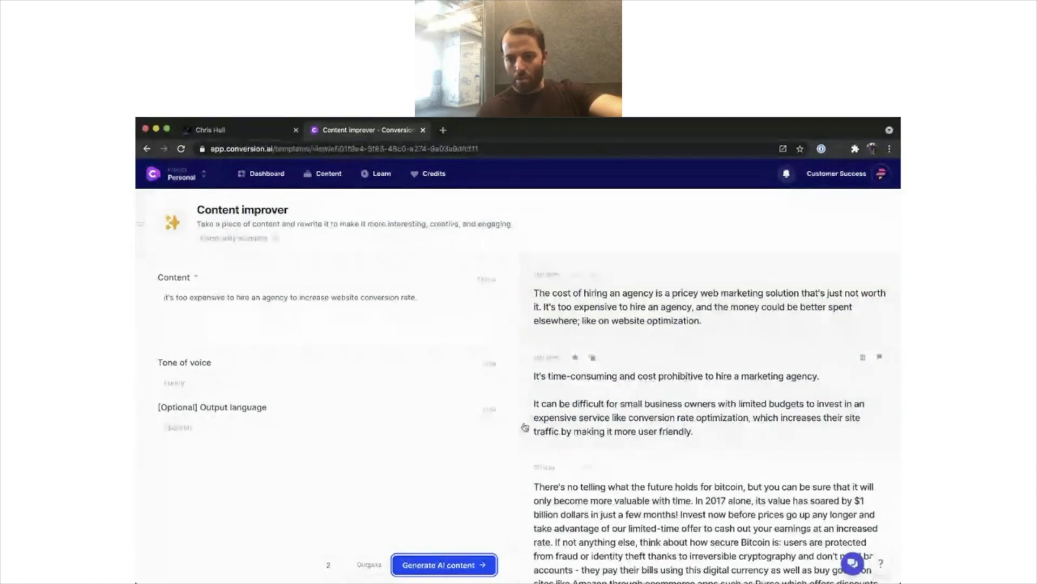
- Generate another set of Content improver outputs, view one in its detail window, and compare the results with the input sentence
{"action": "left_click", "coordinate": [437, 563]}
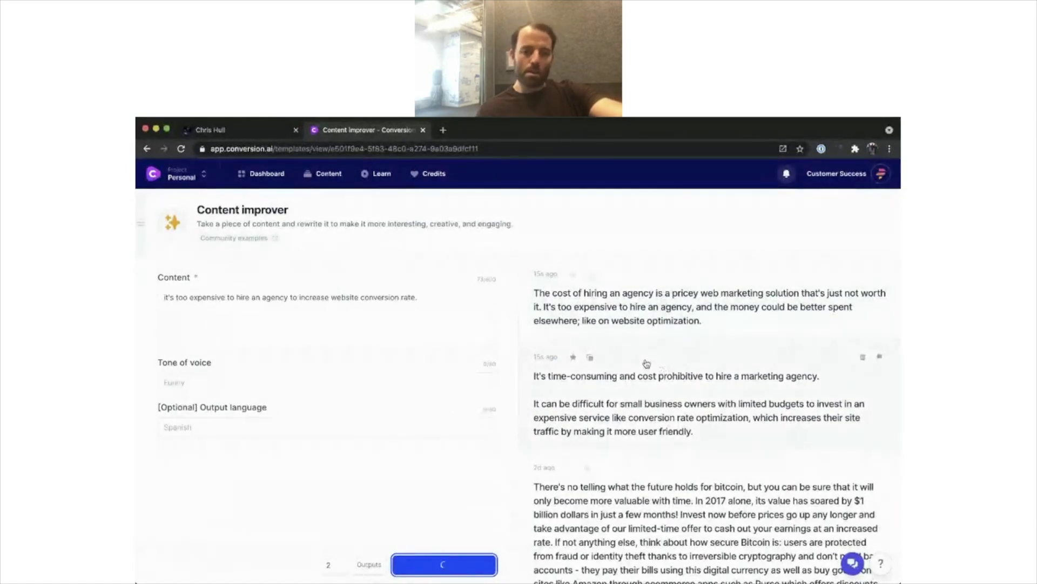
{"action": "left_click", "coordinate": [680, 385]}
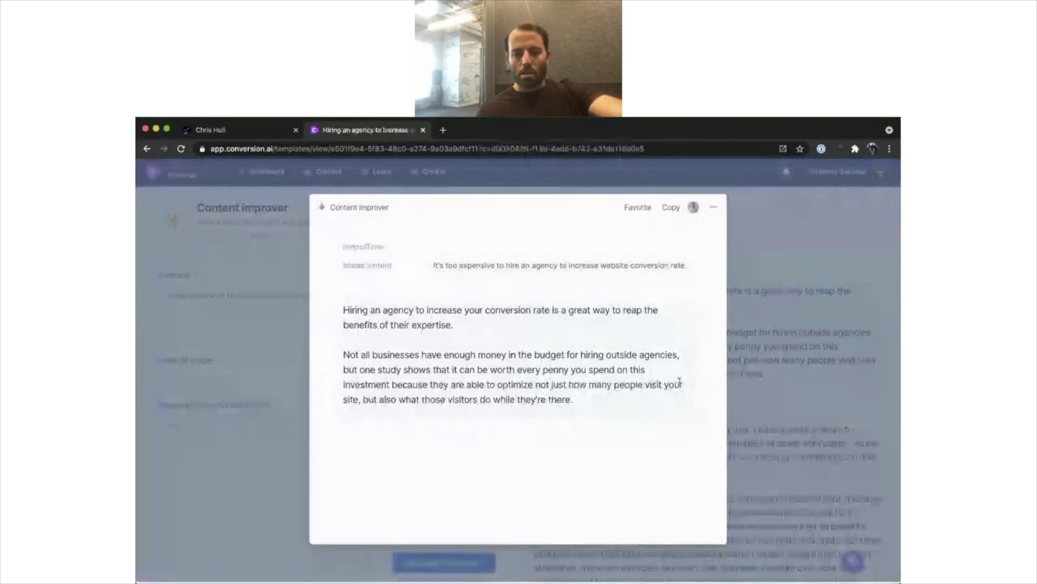
{"action": "left_click", "coordinate": [743, 434]}
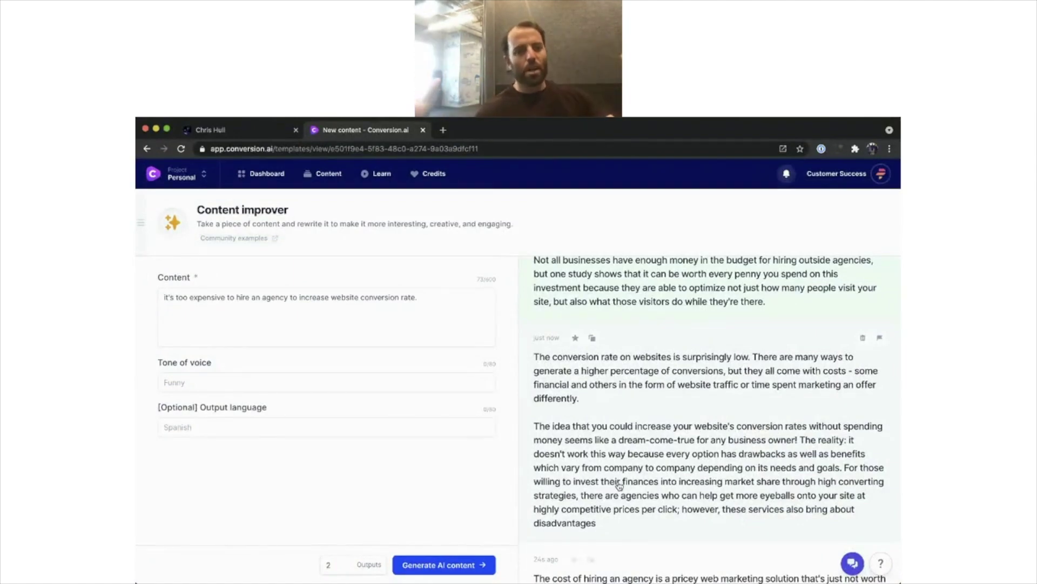
{"action": "triple_click", "coordinate": [299, 298]}
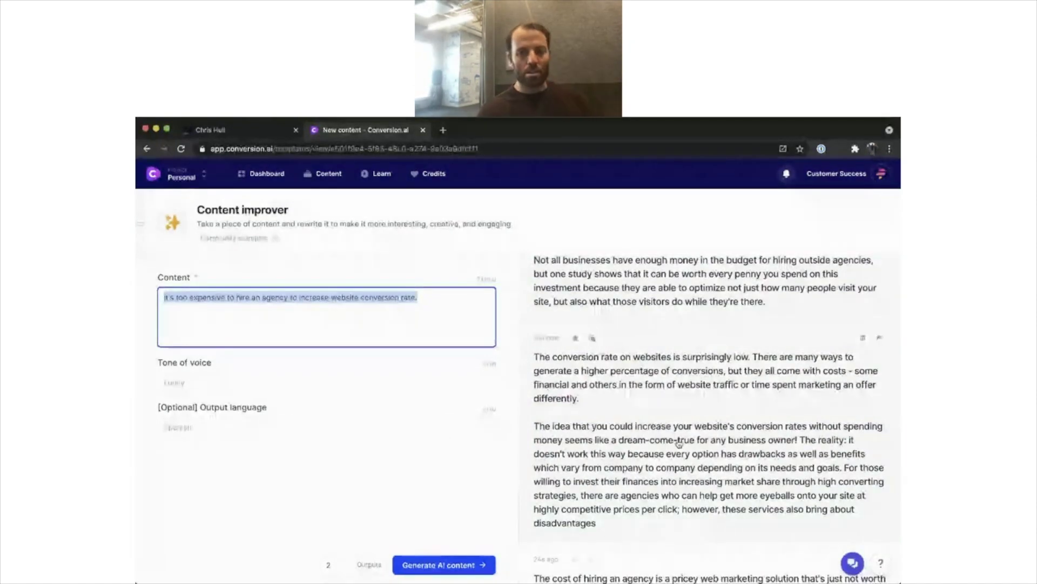
{"action": "scroll", "coordinate": [679, 443], "scroll_direction": "up", "scroll_amount": 3}
{"action": "scroll", "coordinate": [679, 445], "scroll_direction": "down", "scroll_amount": 3}
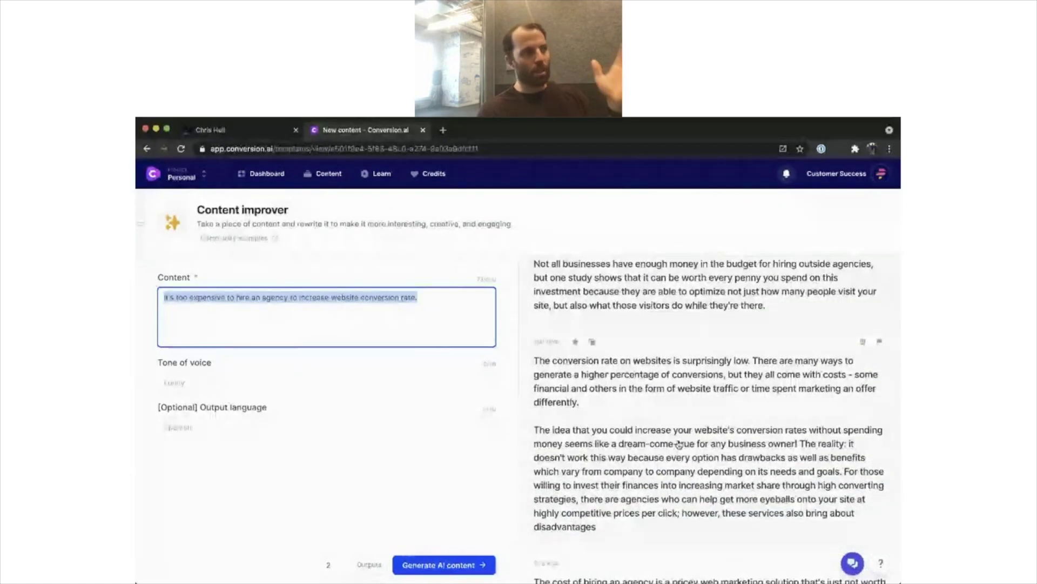
- Review the remaining Content improver outputs and return to the template dashboard
{"action": "scroll", "coordinate": [680, 443], "scroll_direction": "down", "scroll_amount": 2}
{"action": "scroll", "coordinate": [679, 443], "scroll_direction": "up", "scroll_amount": 4}
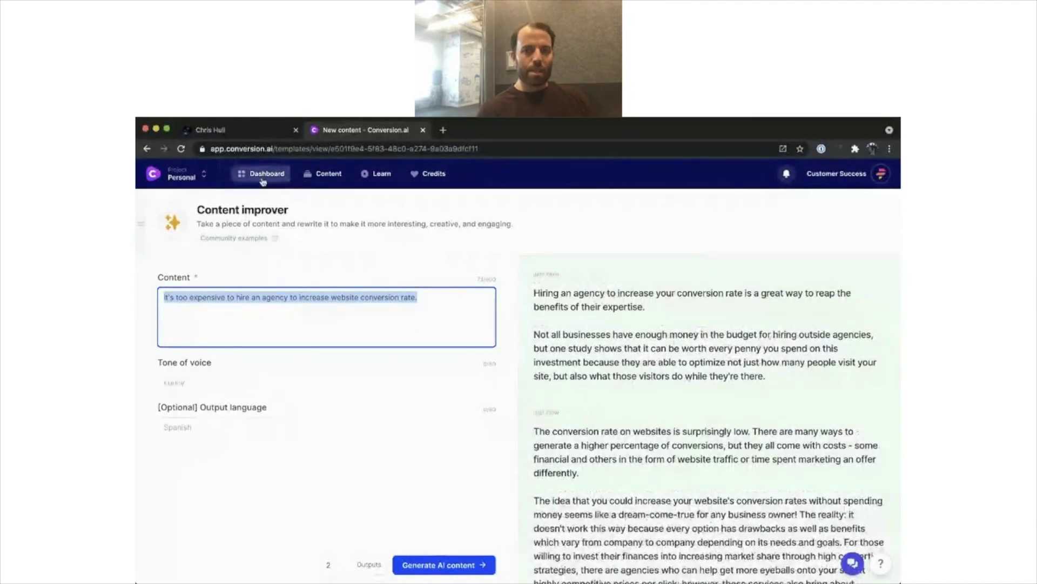
{"action": "left_click", "coordinate": [263, 181]}
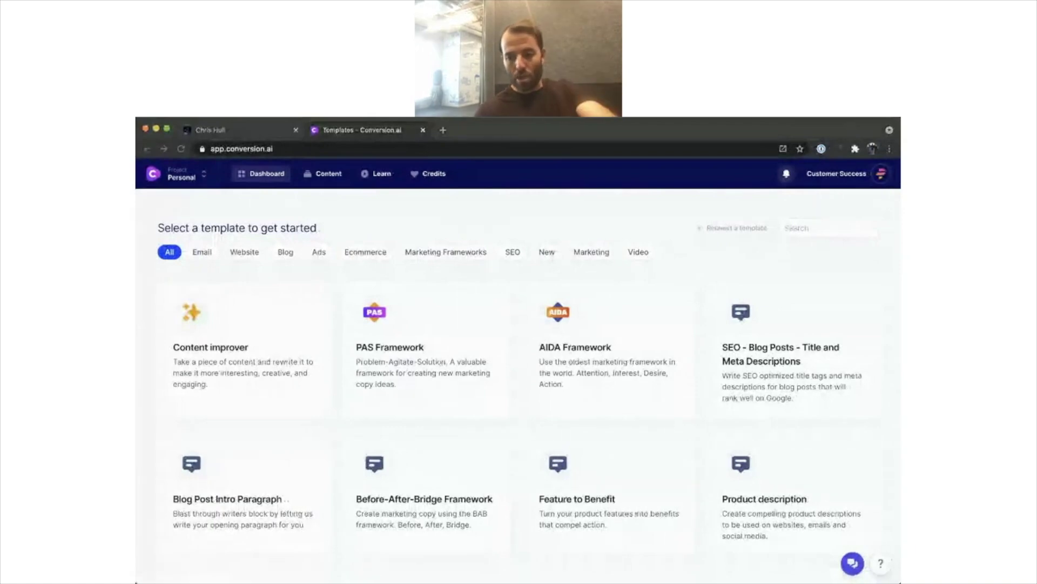
- Switch to the training agenda page, collapse the Beginner Tips section and expand the FAQ section
{"action": "left_click", "coordinate": [254, 130]}
{"action": "scroll", "coordinate": [496, 406], "scroll_direction": "down", "scroll_amount": 3}
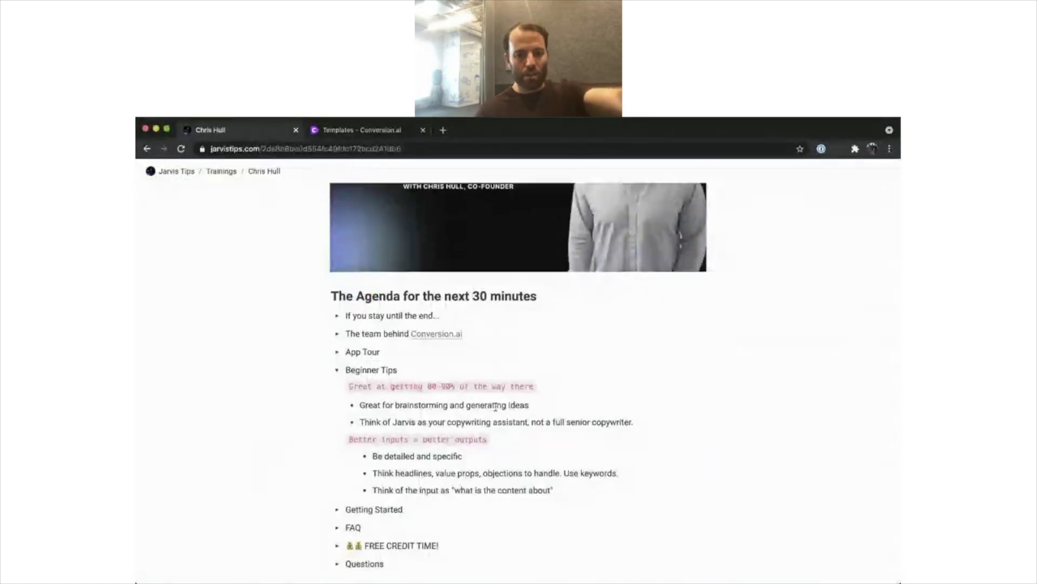
{"action": "left_click", "coordinate": [336, 283]}
{"action": "left_click", "coordinate": [337, 412]}
{"action": "scroll", "coordinate": [345, 400], "scroll_direction": "down", "scroll_amount": 2}
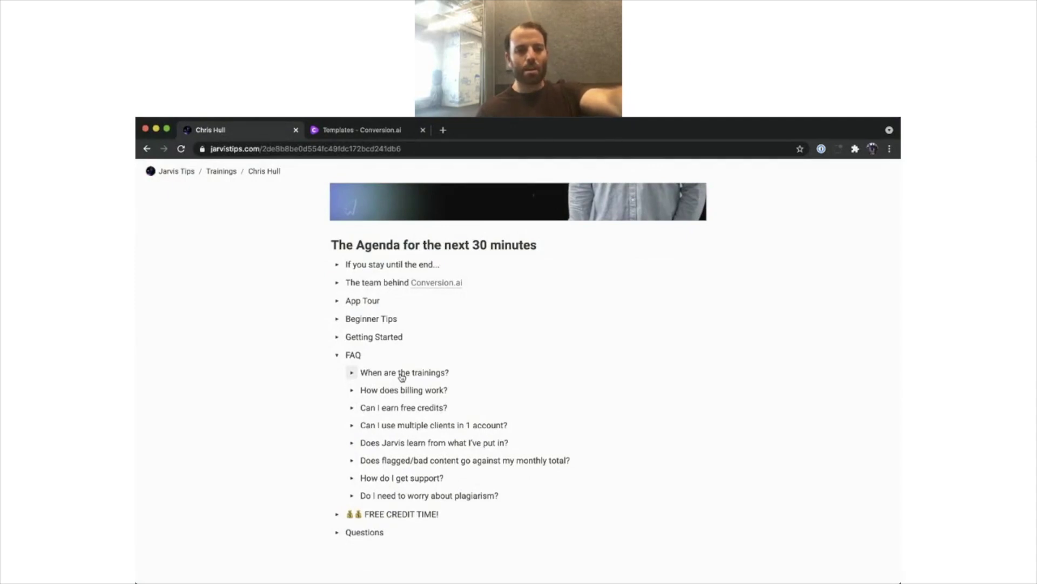
- Open the conversion.ai/academy page in a new browser tab
{"action": "left_click", "coordinate": [443, 130]}
{"action": "type", "text": "a"}
{"action": "key", "text": "BackSpace"}
{"action": "key", "text": "BackSpace"}
{"action": "type", "text": "XONC"}
{"action": "key", "text": "BackSpace"}
{"action": "key", "text": "BackSpace"}
{"action": "type", "text": "cal"}
{"action": "key", "text": "BackSpace"}
{"action": "key", "text": "BackSpace"}
{"action": "key", "text": "BackSpace"}
{"action": "type", "text": "con"}
{"action": "key", "text": "Right"}
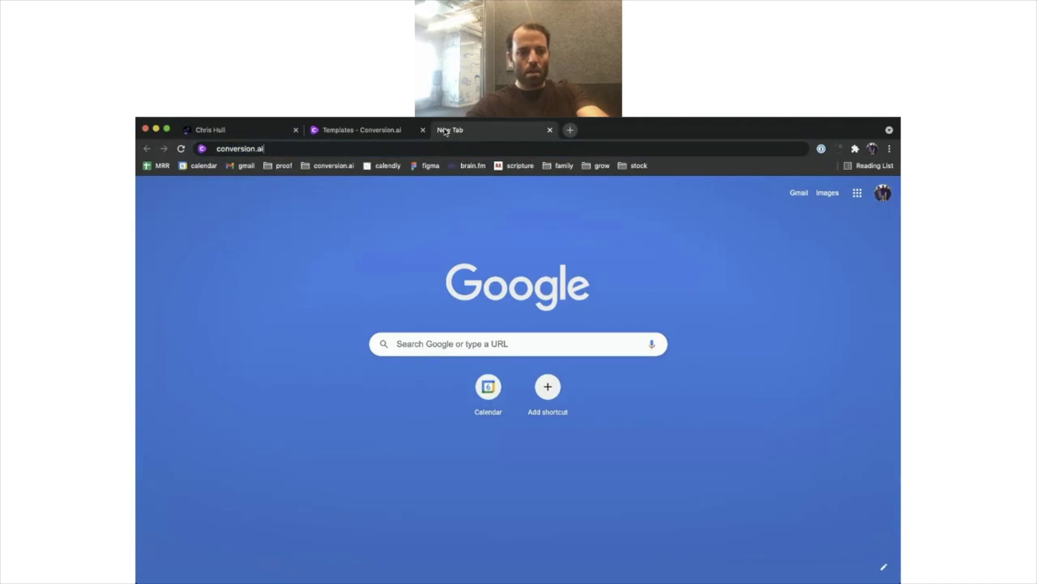
{"action": "type", "text": "/a"}
{"action": "key", "text": "Return"}
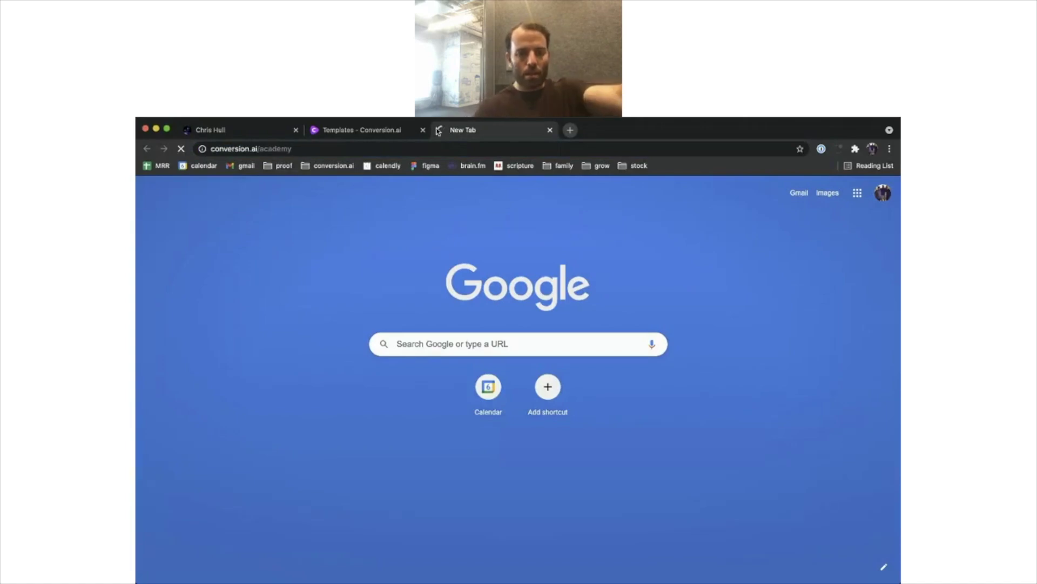
- Examine the Academy page's upcoming live trainings, past training recordings and weekly live 101 sessions
{"action": "scroll", "coordinate": [510, 332], "scroll_direction": "down", "scroll_amount": 5}
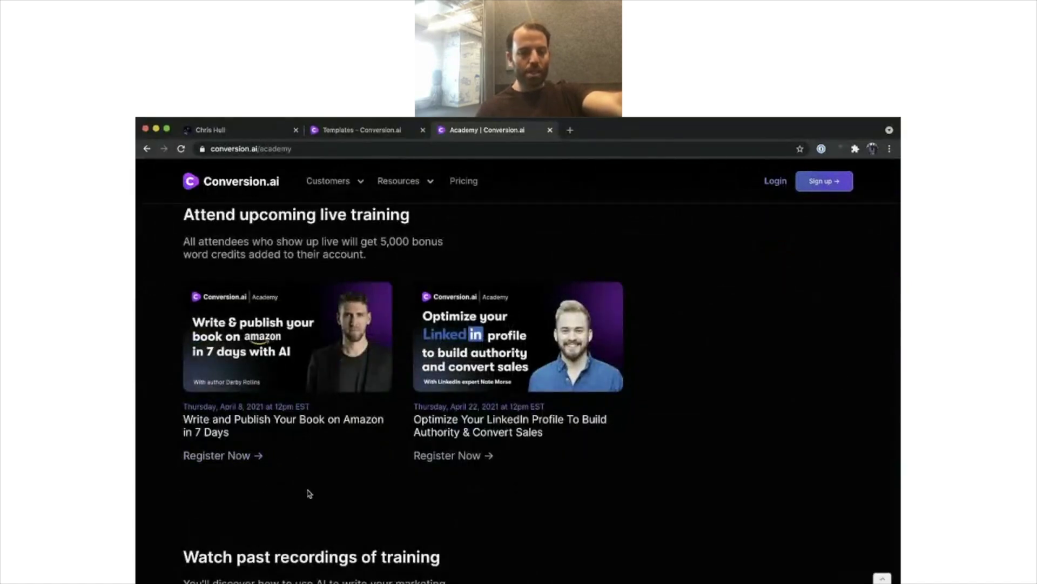
{"action": "scroll", "coordinate": [308, 491], "scroll_direction": "down", "scroll_amount": 1}
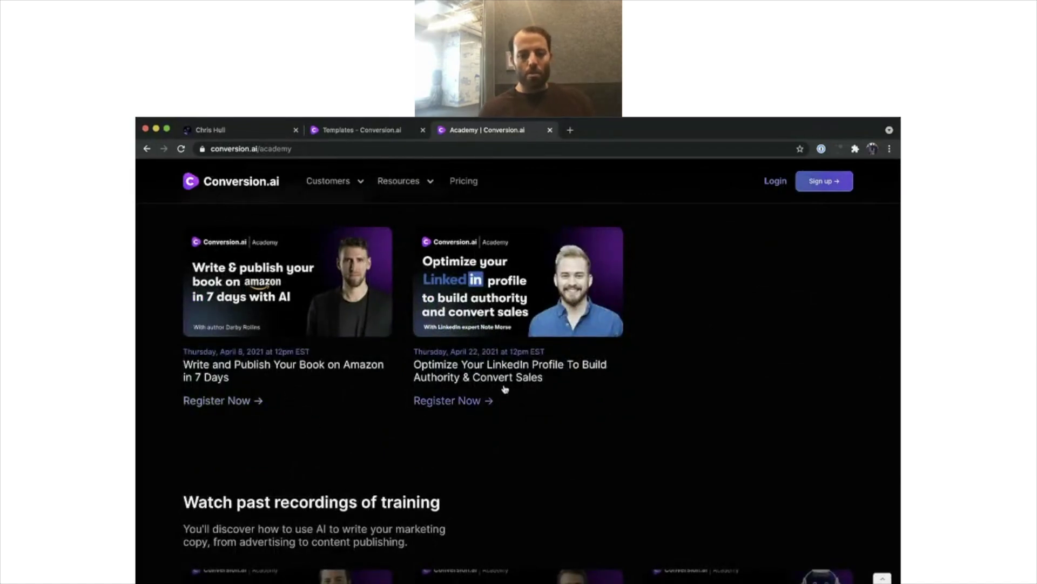
{"action": "scroll", "coordinate": [493, 419], "scroll_direction": "down", "scroll_amount": 3}
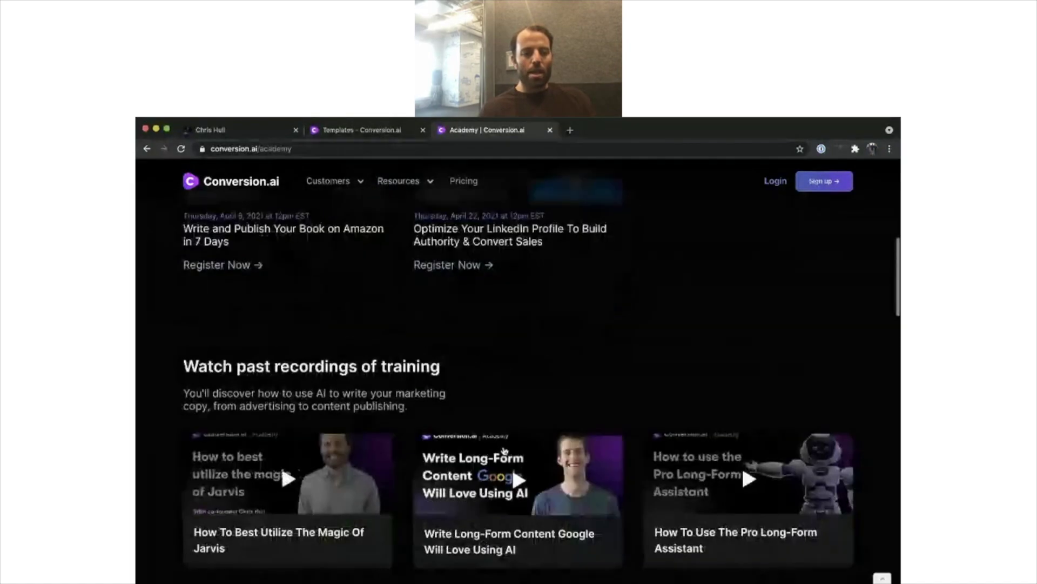
{"action": "scroll", "coordinate": [503, 450], "scroll_direction": "down", "scroll_amount": 3}
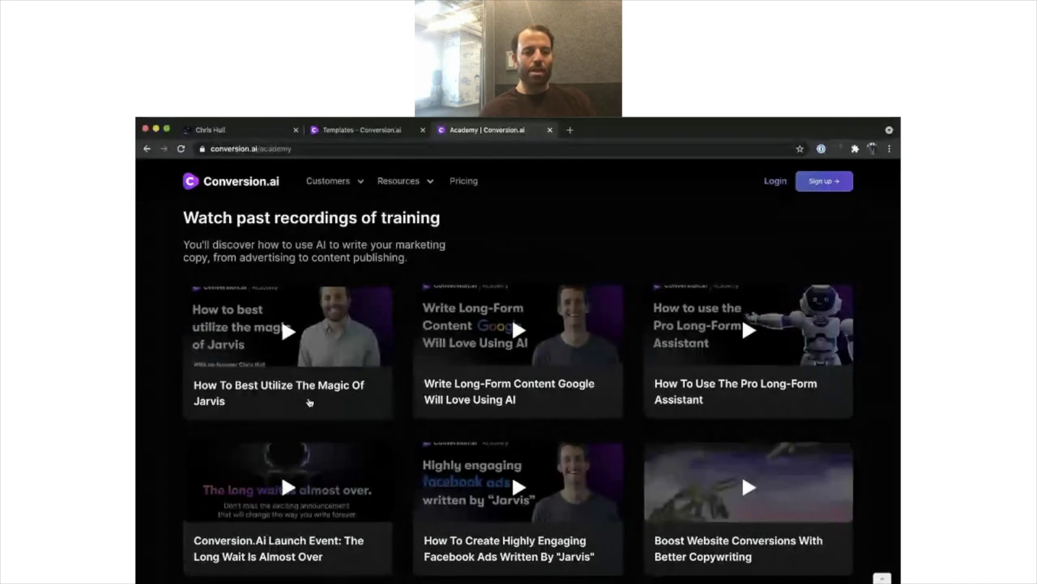
{"action": "scroll", "coordinate": [498, 367], "scroll_direction": "down", "scroll_amount": 1}
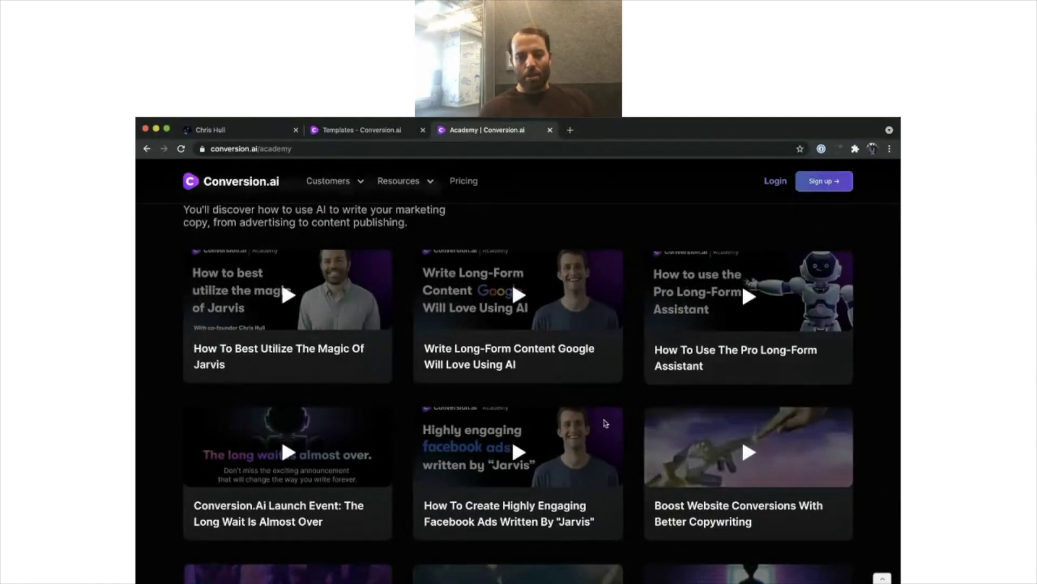
{"action": "scroll", "coordinate": [576, 452], "scroll_direction": "down", "scroll_amount": 2}
{"action": "scroll", "coordinate": [576, 451], "scroll_direction": "down", "scroll_amount": 10}
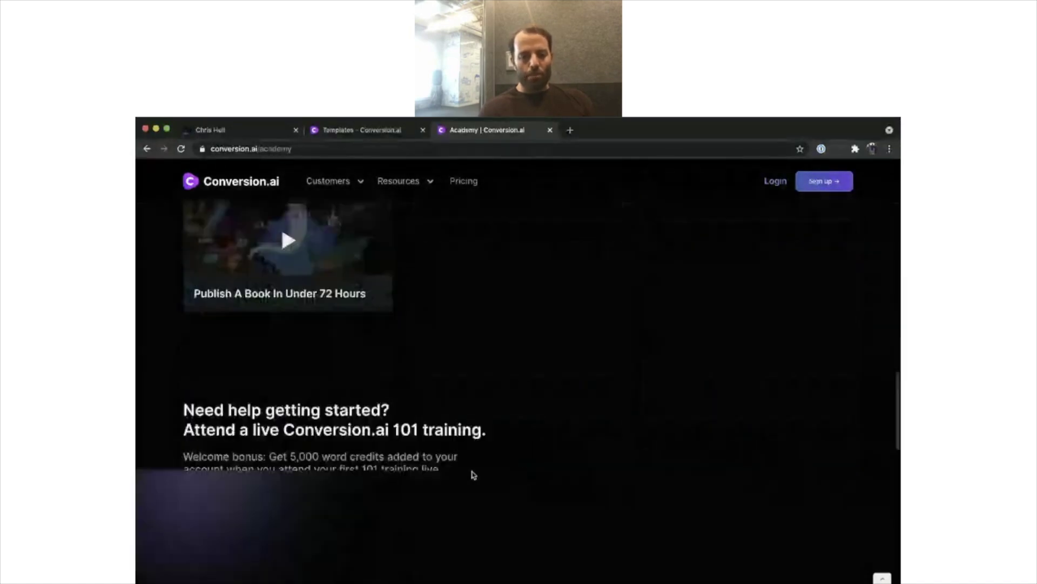
{"action": "scroll", "coordinate": [471, 474], "scroll_direction": "down", "scroll_amount": 10}
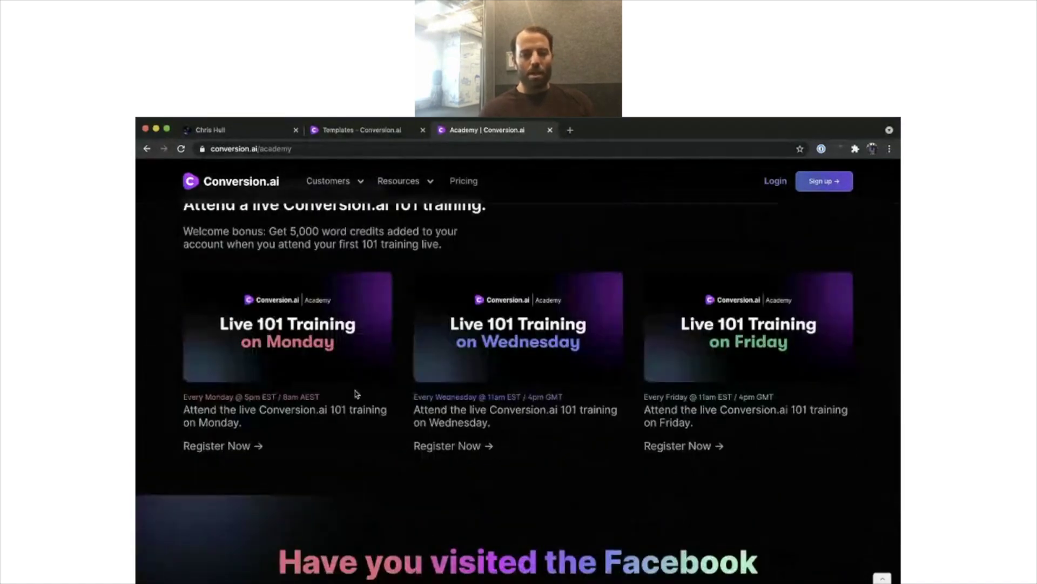
{"action": "scroll", "coordinate": [519, 455], "scroll_direction": "down", "scroll_amount": 2}
{"action": "scroll", "coordinate": [519, 455], "scroll_direction": "down", "scroll_amount": 10}
{"action": "scroll", "coordinate": [459, 324], "scroll_direction": "up", "scroll_amount": 2}
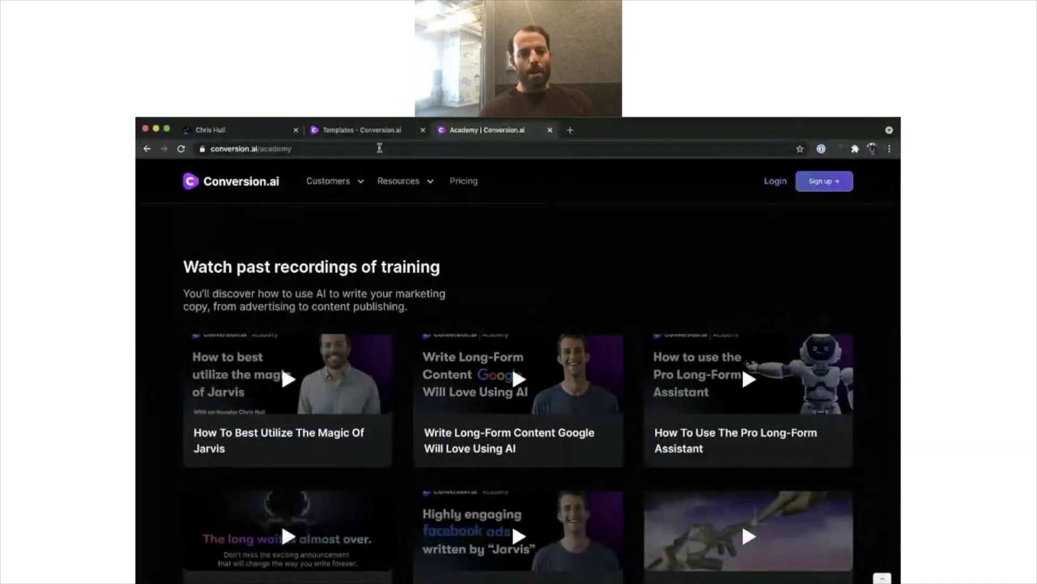
- Return to the agenda's FAQ questions and look briefly at the template dashboard in between
{"action": "left_click", "coordinate": [252, 136]}
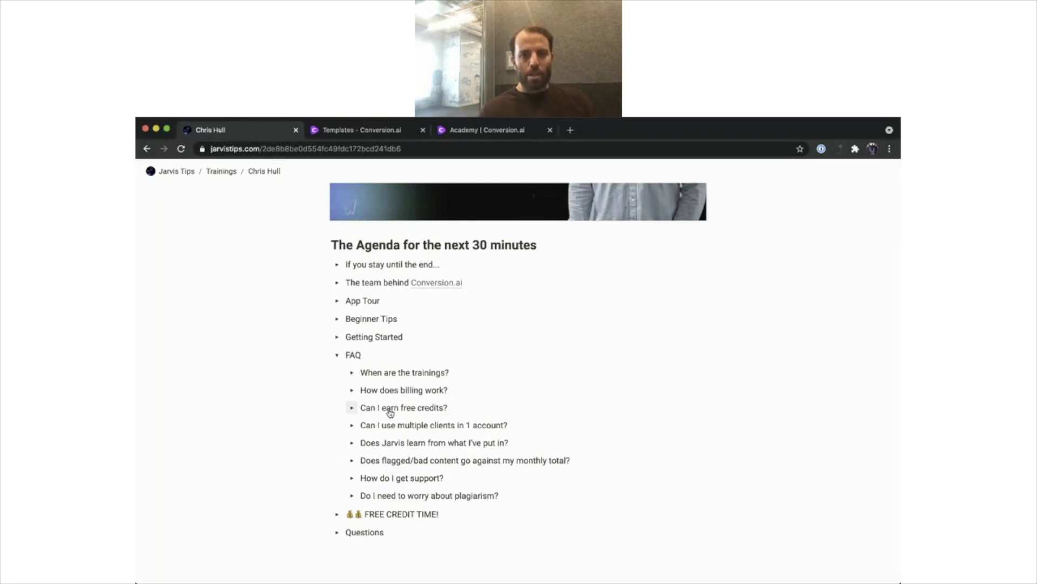
{"action": "left_click", "coordinate": [363, 130]}
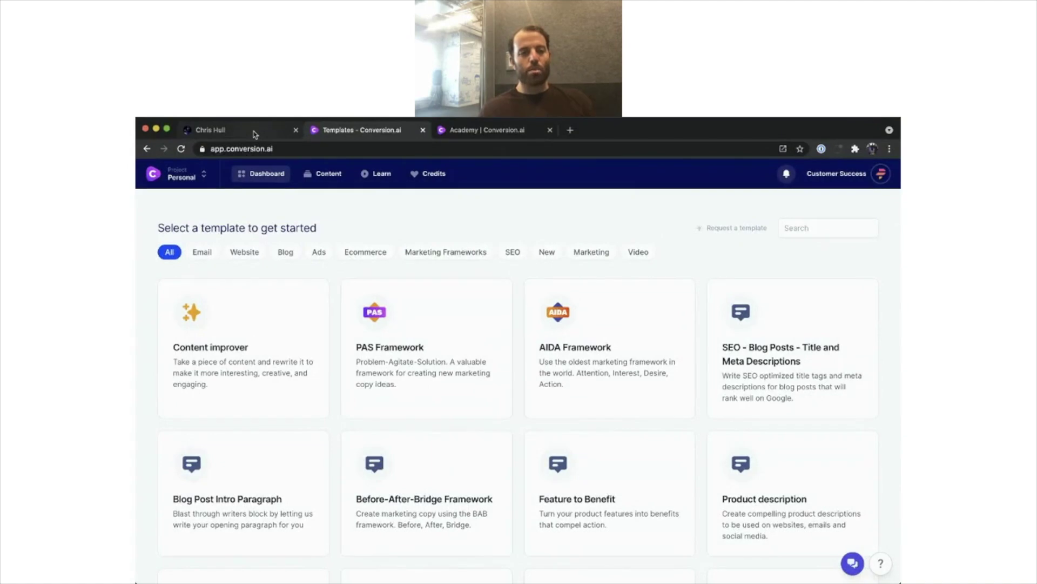
{"action": "left_click", "coordinate": [255, 134]}
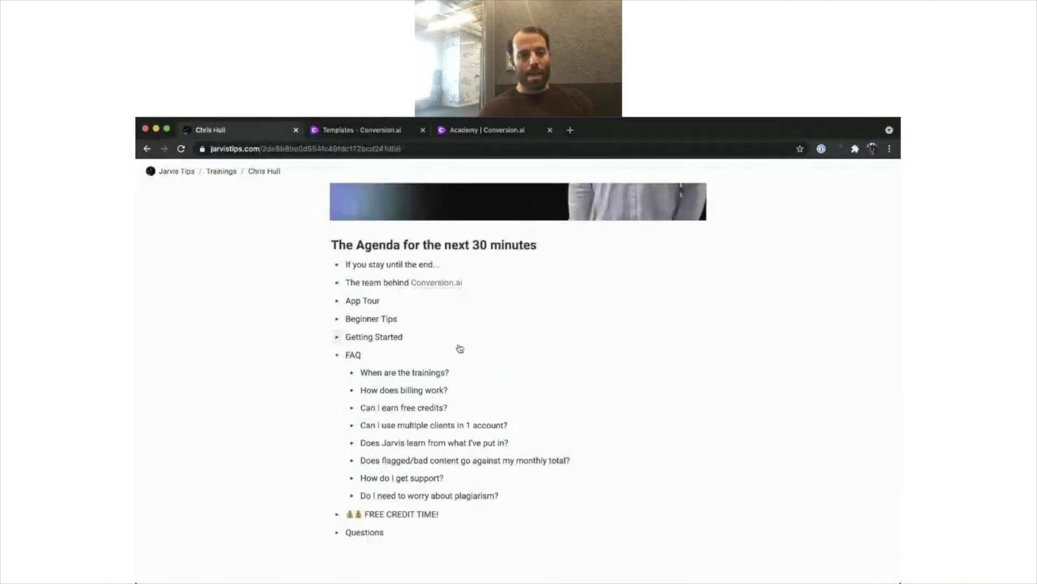
{"action": "scroll", "coordinate": [459, 347], "scroll_direction": "down", "scroll_amount": 3}
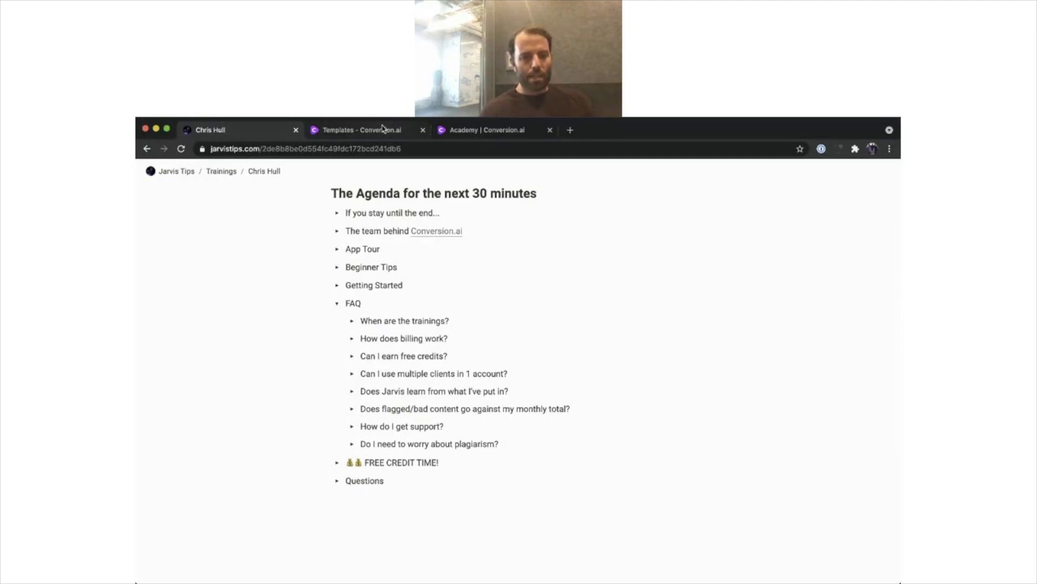
- Open the Content improver template to show its earlier outputs and go back to the training agenda
{"action": "left_click", "coordinate": [362, 130]}
{"action": "left_click", "coordinate": [280, 363]}
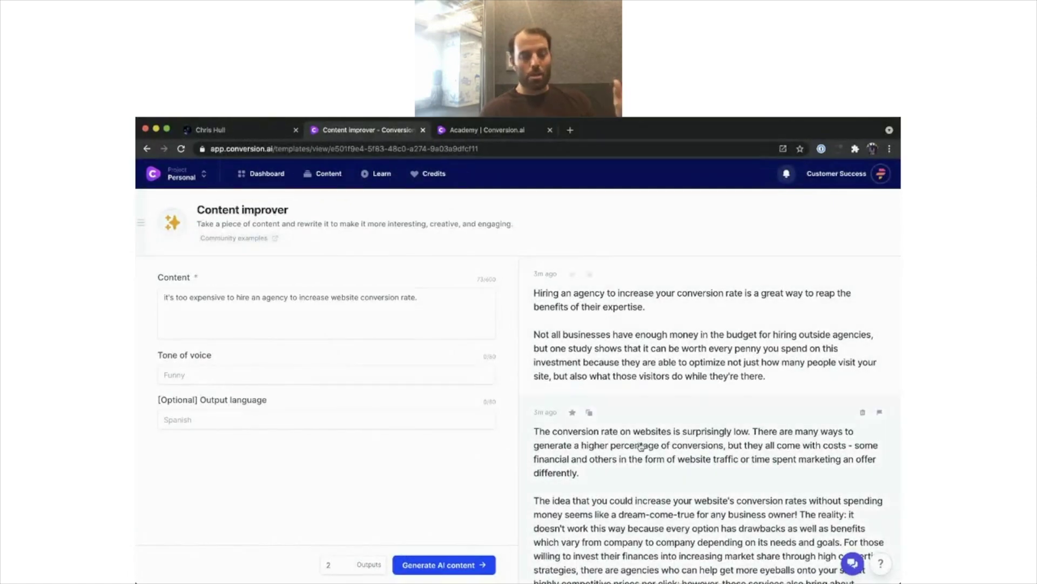
{"action": "left_click", "coordinate": [238, 132]}
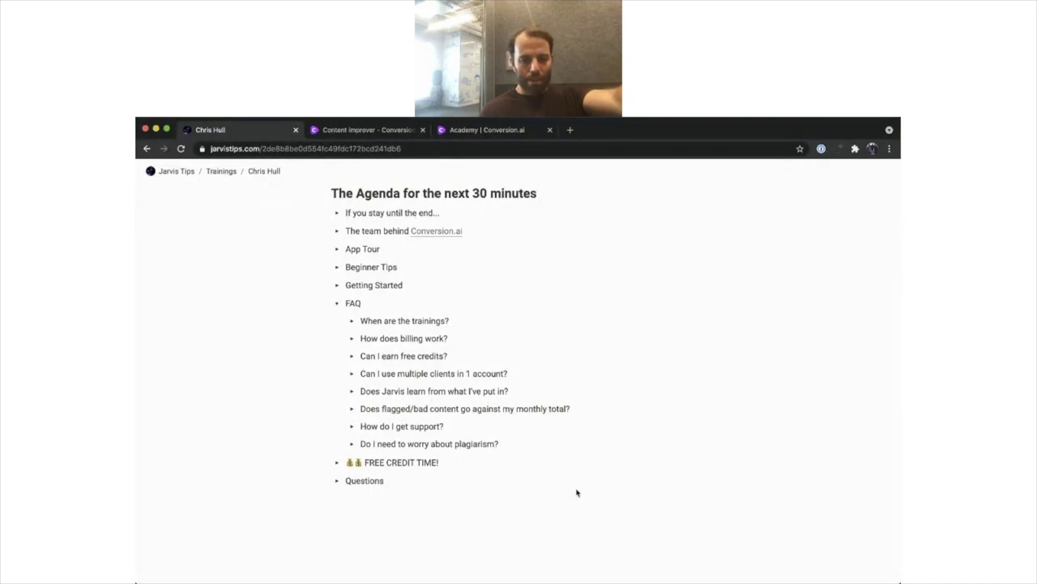
- Expand the FAQ question about plagiarism to read its answer, and collapse it again
{"action": "scroll", "coordinate": [577, 493], "scroll_direction": "down", "scroll_amount": 1}
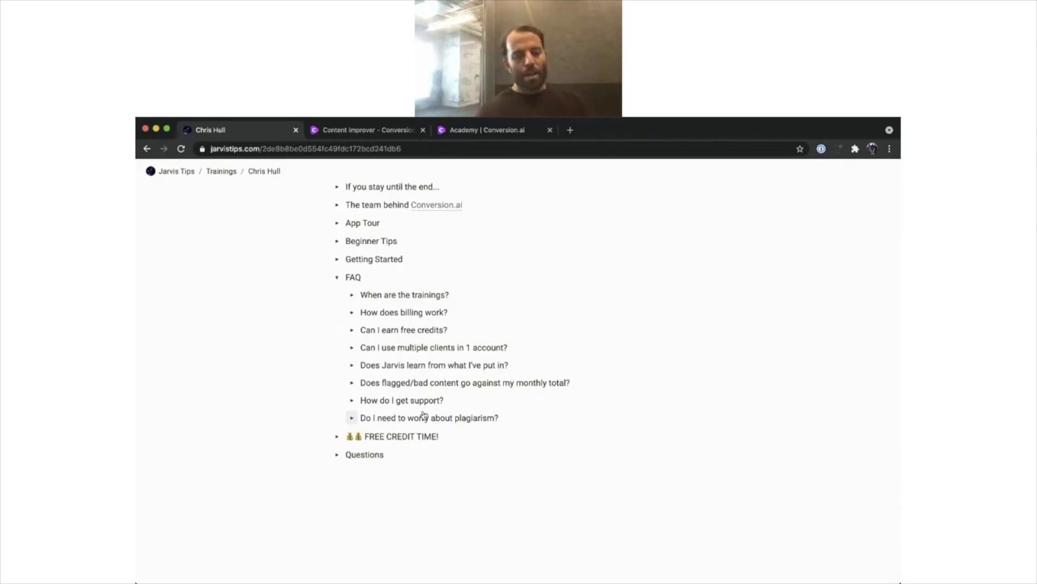
{"action": "left_click", "coordinate": [352, 417]}
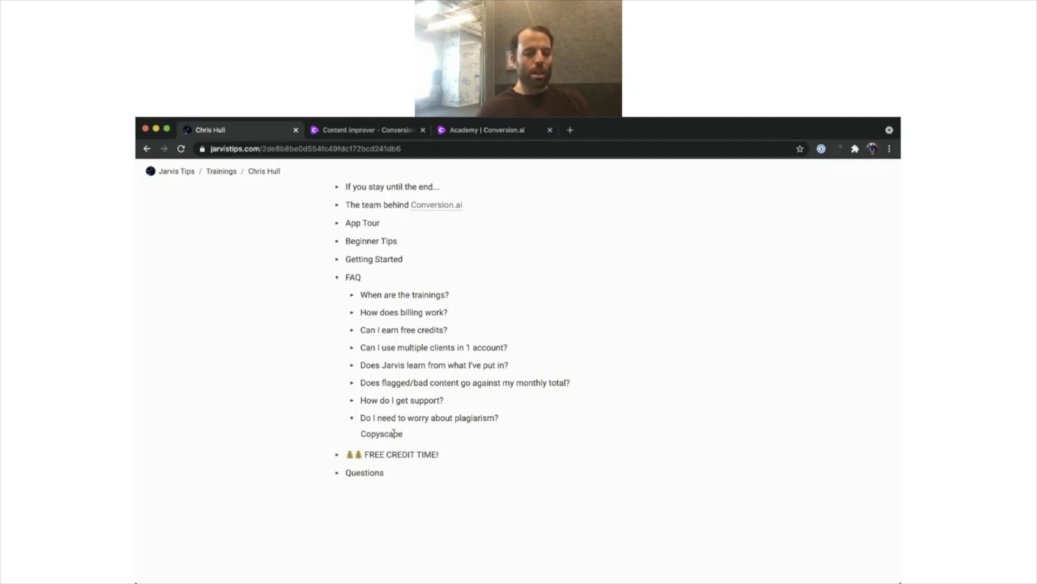
{"action": "left_click", "coordinate": [352, 422]}
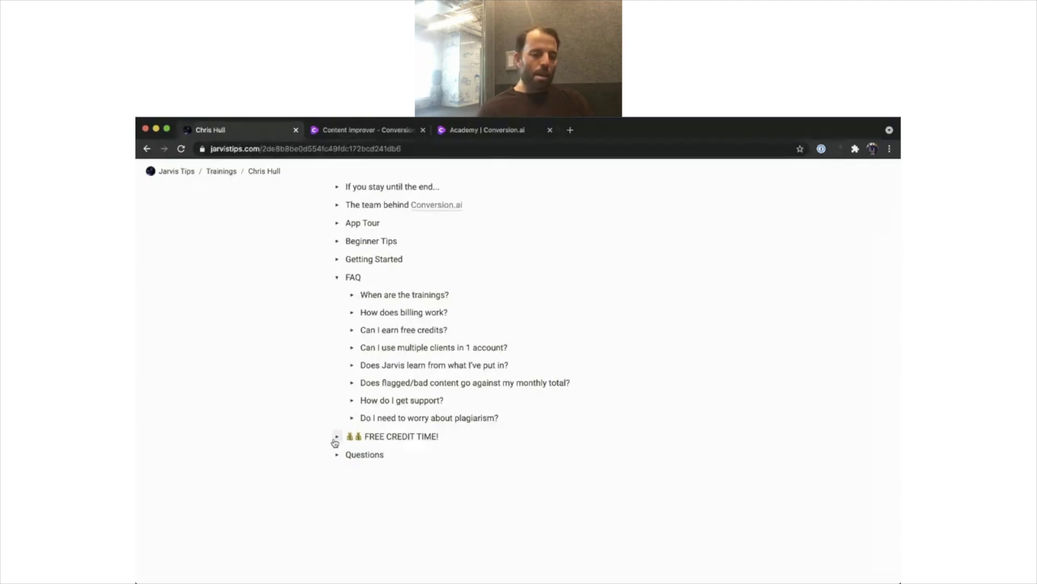
- Expand the agenda's FREE CREDIT TIME section and show the team support chat in Conversion.ai before returning to the agenda
{"action": "left_click", "coordinate": [335, 437]}
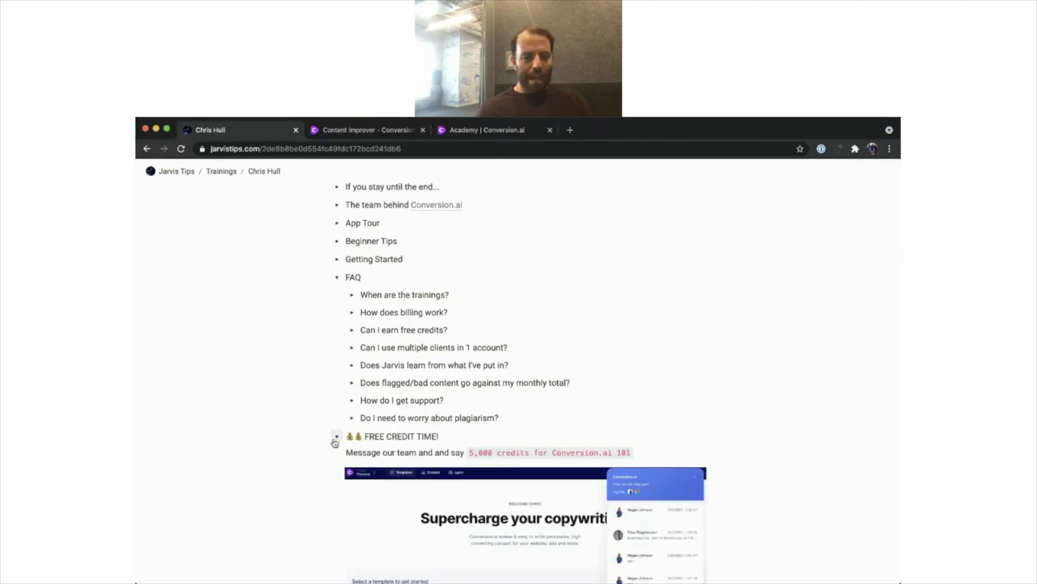
{"action": "scroll", "coordinate": [487, 428], "scroll_direction": "down", "scroll_amount": 5}
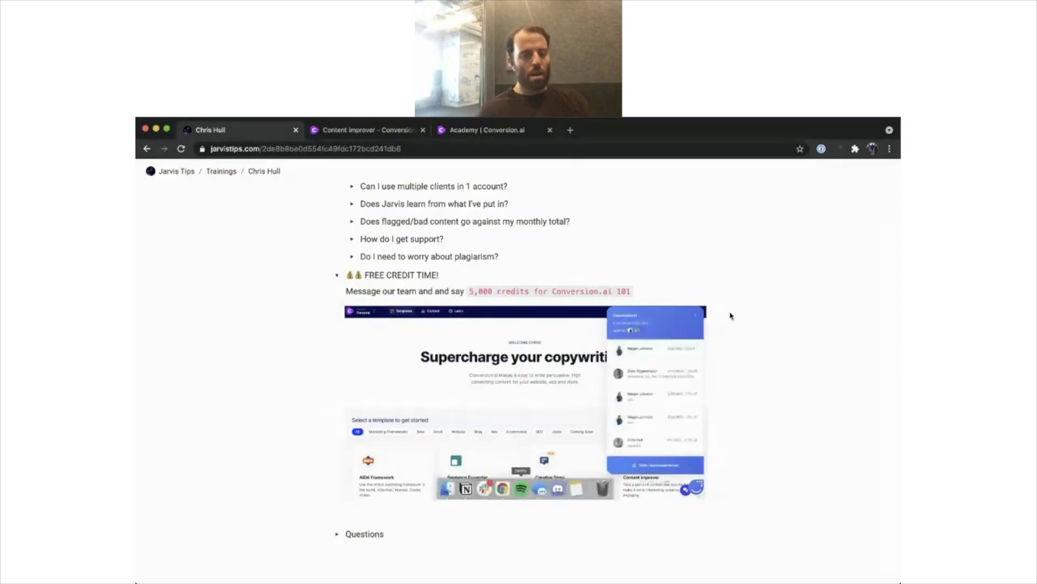
{"action": "left_click", "coordinate": [378, 131]}
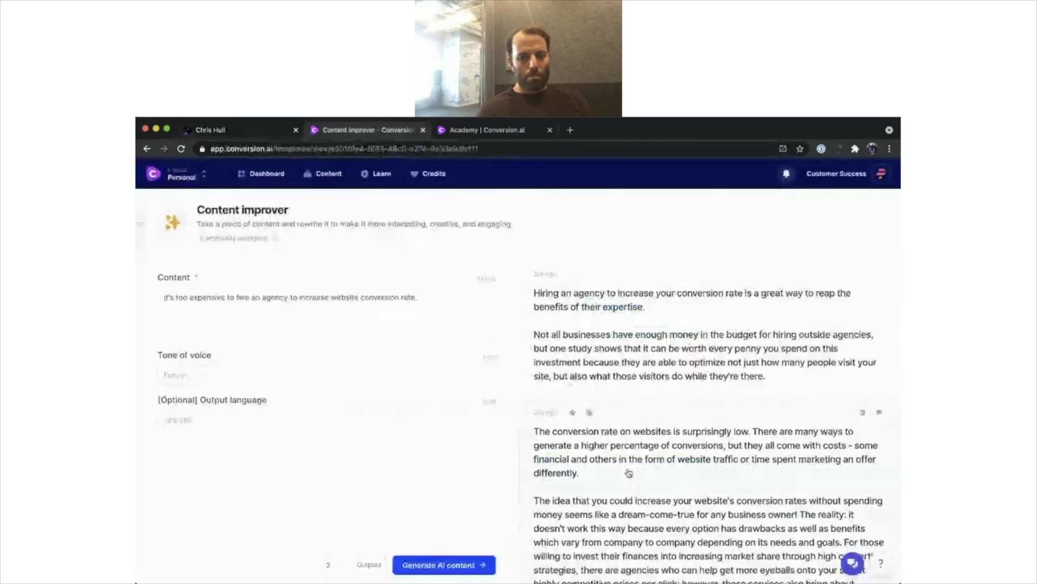
{"action": "left_click", "coordinate": [853, 565]}
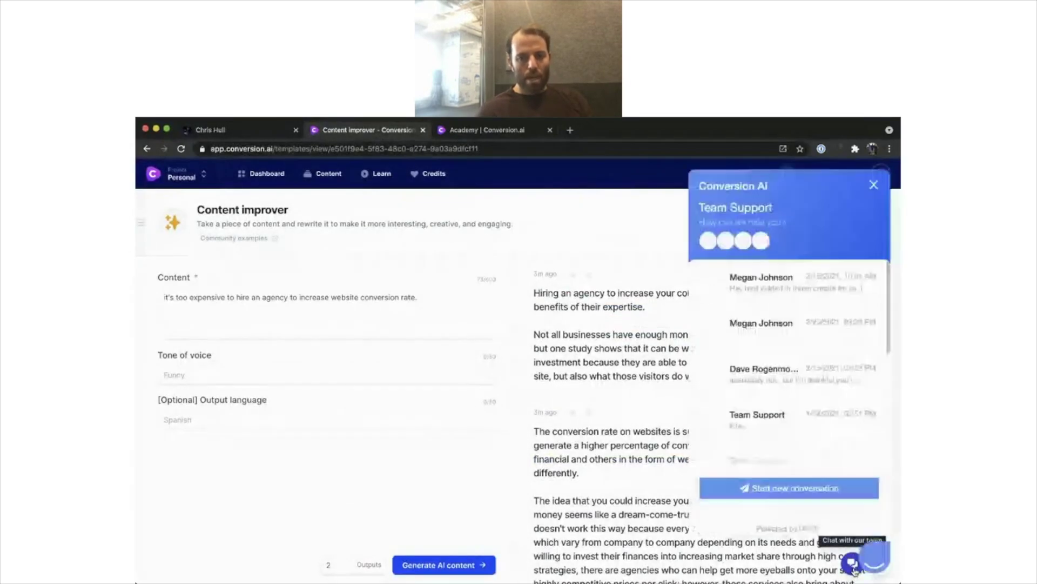
{"action": "left_click", "coordinate": [235, 134]}
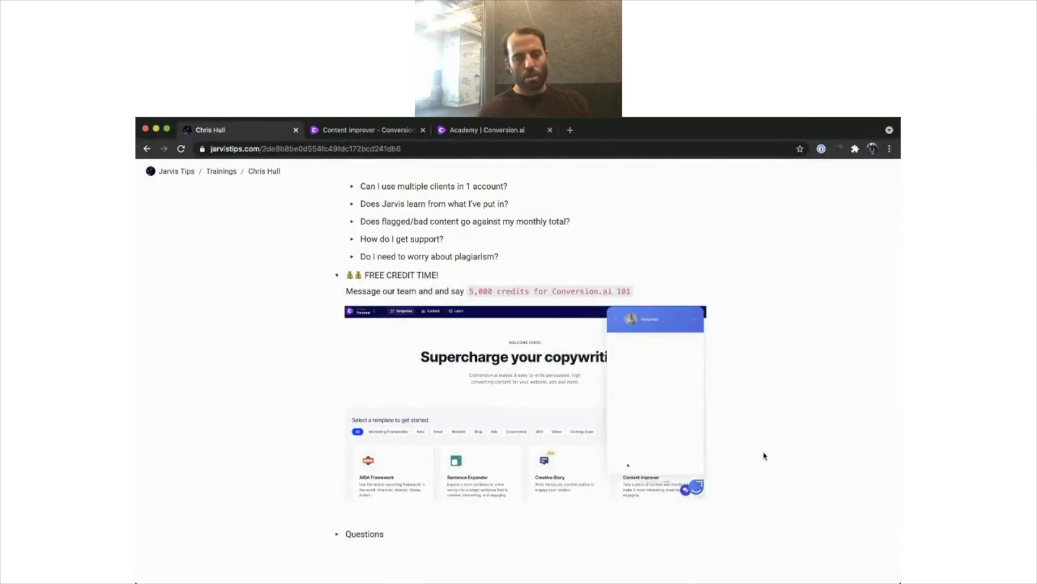
{"action": "scroll", "coordinate": [765, 455], "scroll_direction": "down", "scroll_amount": 1}
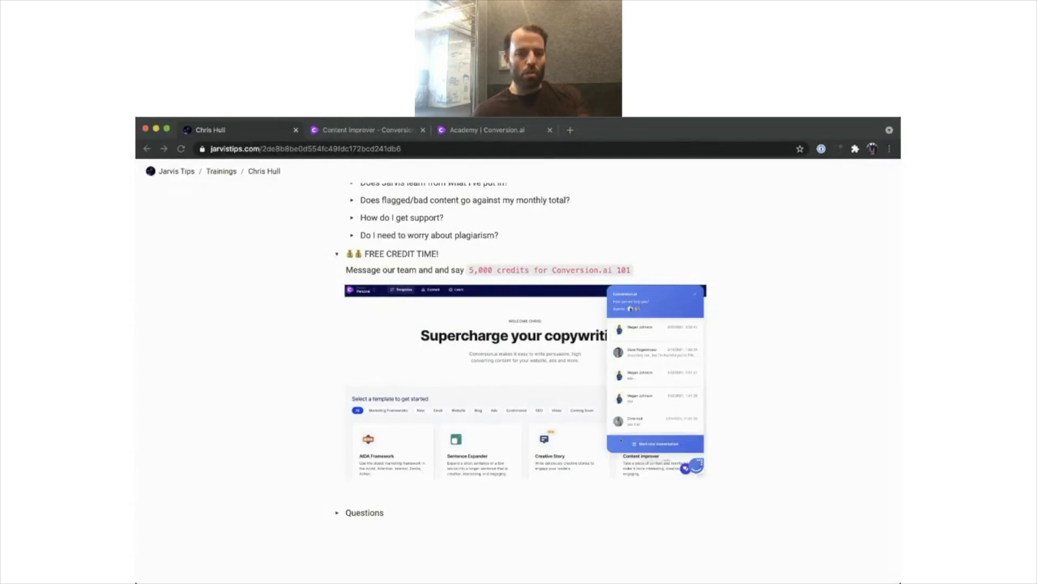
- Open the AI outputs list in the Conversion.ai content area and close the team support chat
{"action": "left_click", "coordinate": [345, 132]}
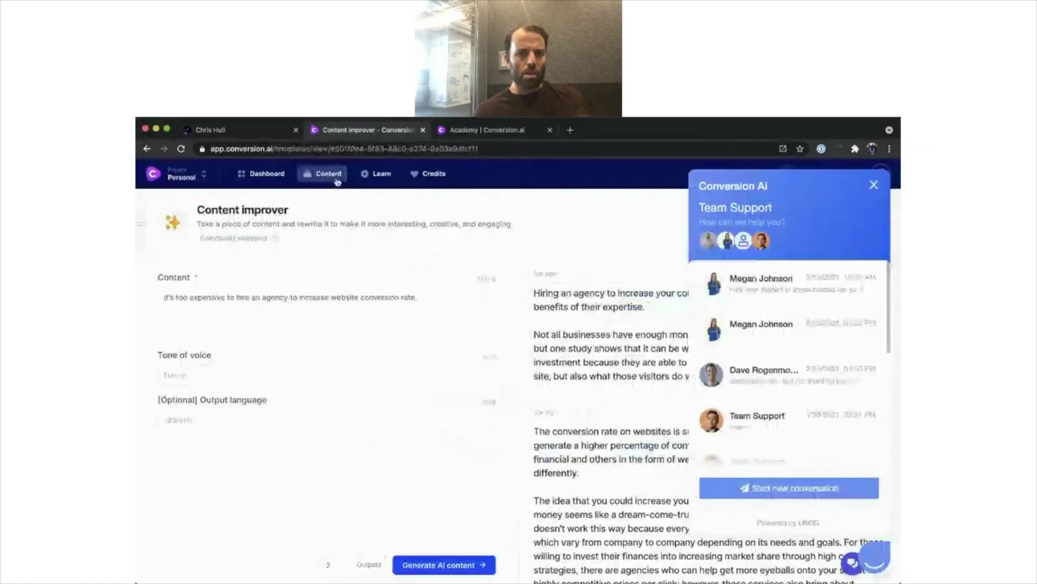
{"action": "left_click", "coordinate": [337, 182]}
{"action": "left_click", "coordinate": [181, 313]}
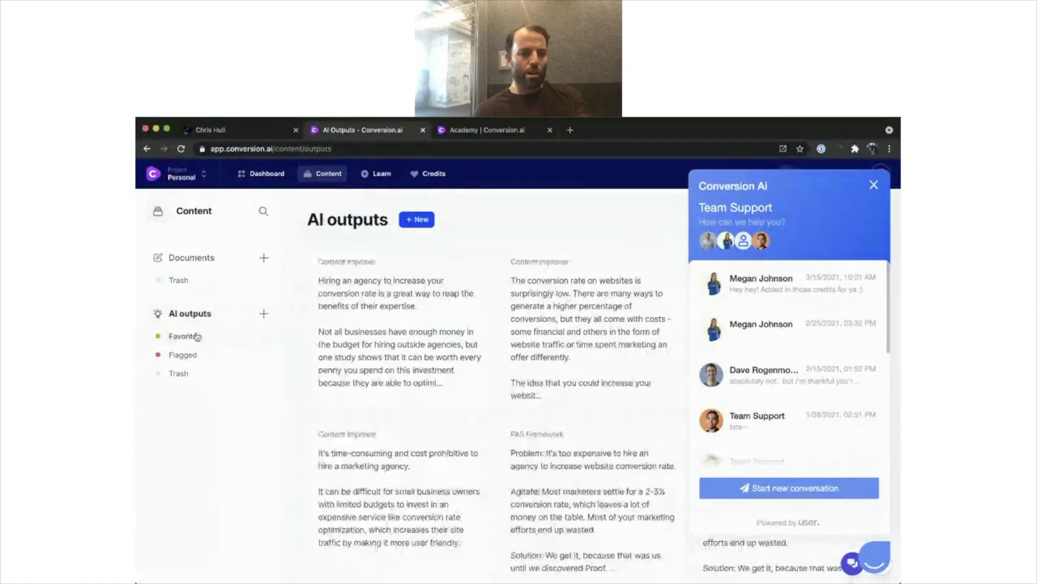
{"action": "left_click", "coordinate": [874, 187]}
- Look through the saved AI outputs and the Favorites list, ending back on all AI outputs
{"action": "scroll", "coordinate": [862, 487], "scroll_direction": "down", "scroll_amount": 6}
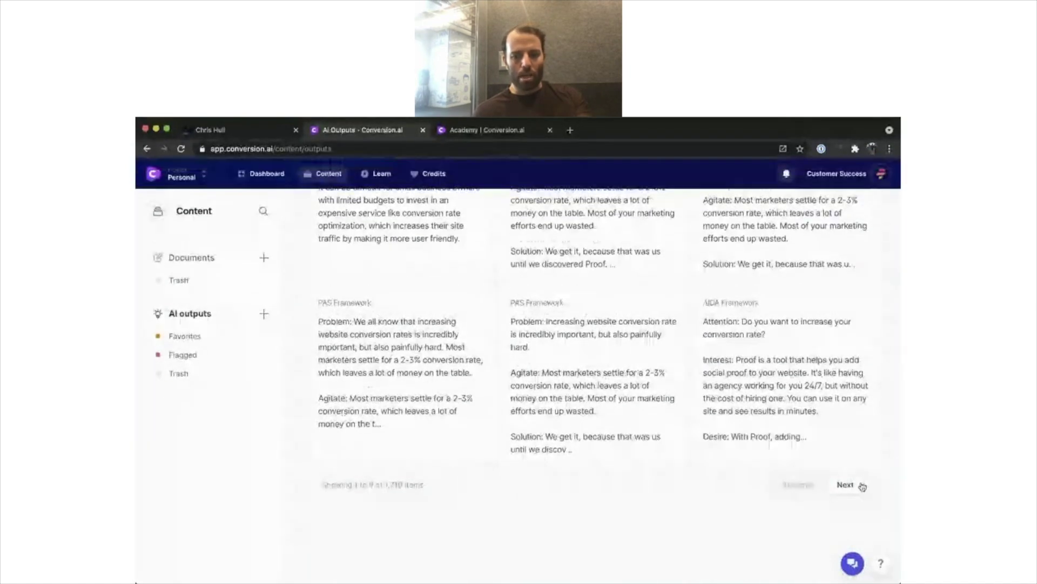
{"action": "scroll", "coordinate": [705, 519], "scroll_direction": "up", "scroll_amount": 1}
{"action": "scroll", "coordinate": [664, 356], "scroll_direction": "up", "scroll_amount": 5}
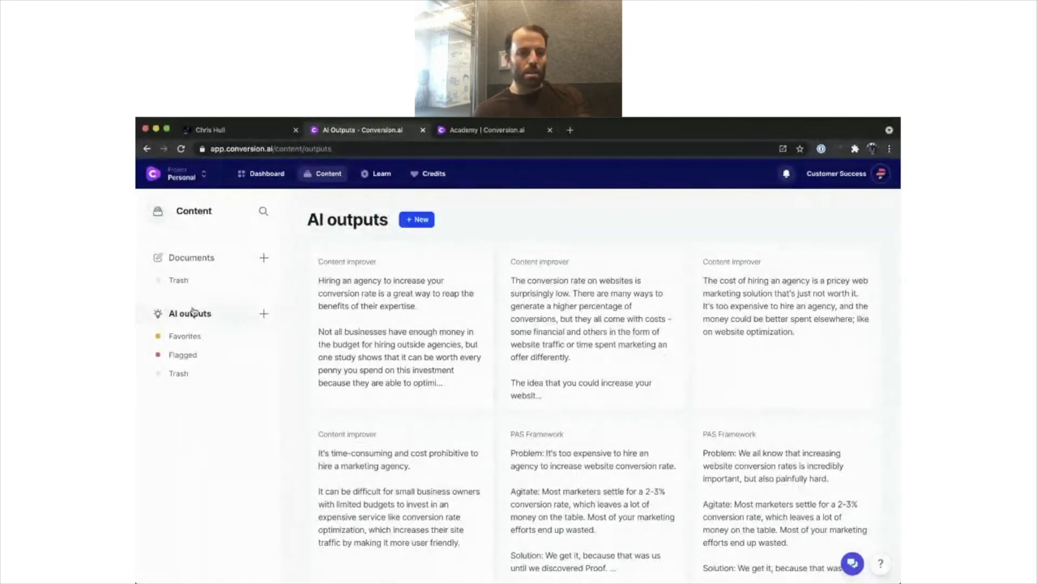
{"action": "left_click", "coordinate": [198, 339]}
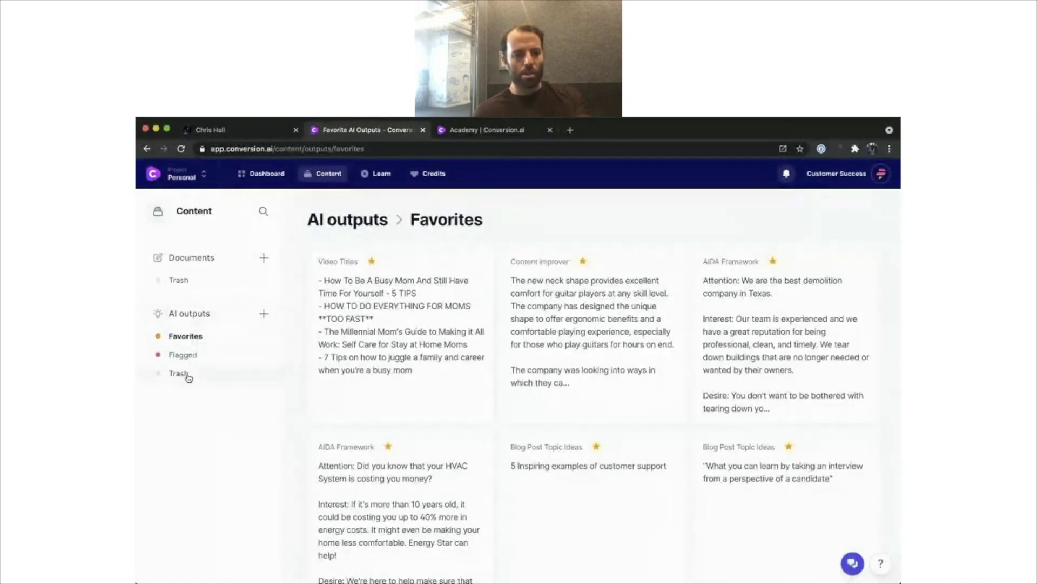
{"action": "left_click", "coordinate": [193, 322]}
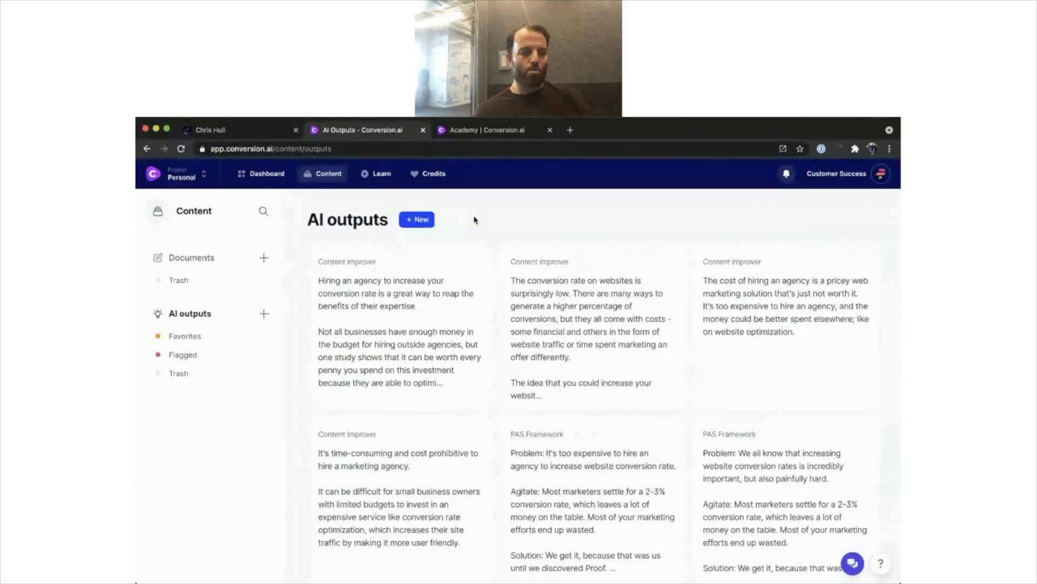
- Select a group of saved AI outputs, show the projects they can be moved to, and clear the selection without moving them
{"action": "left_click_drag", "start_coordinate": [475, 220], "coordinate": [828, 579]}
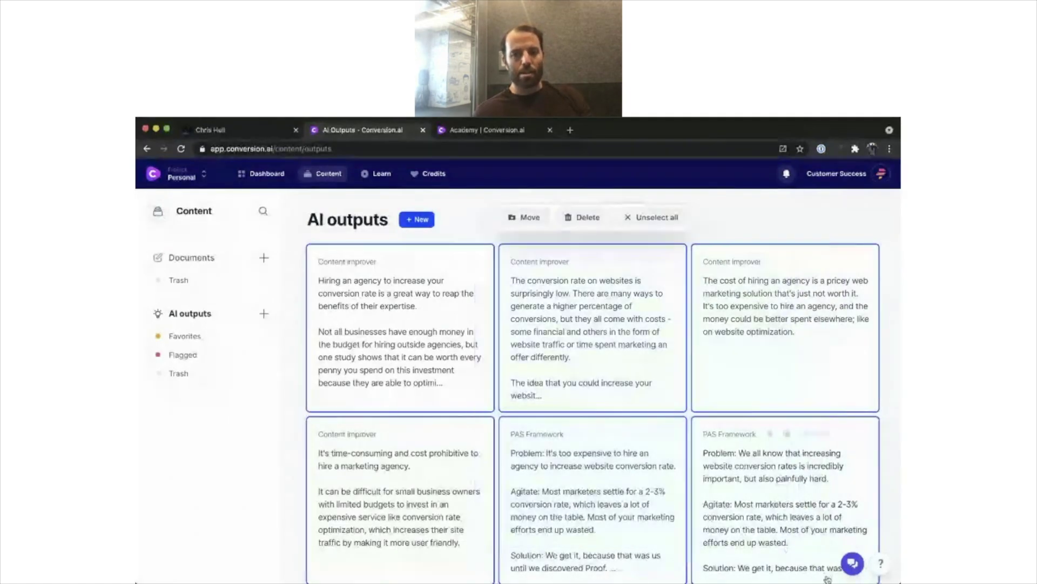
{"action": "left_click", "coordinate": [524, 217]}
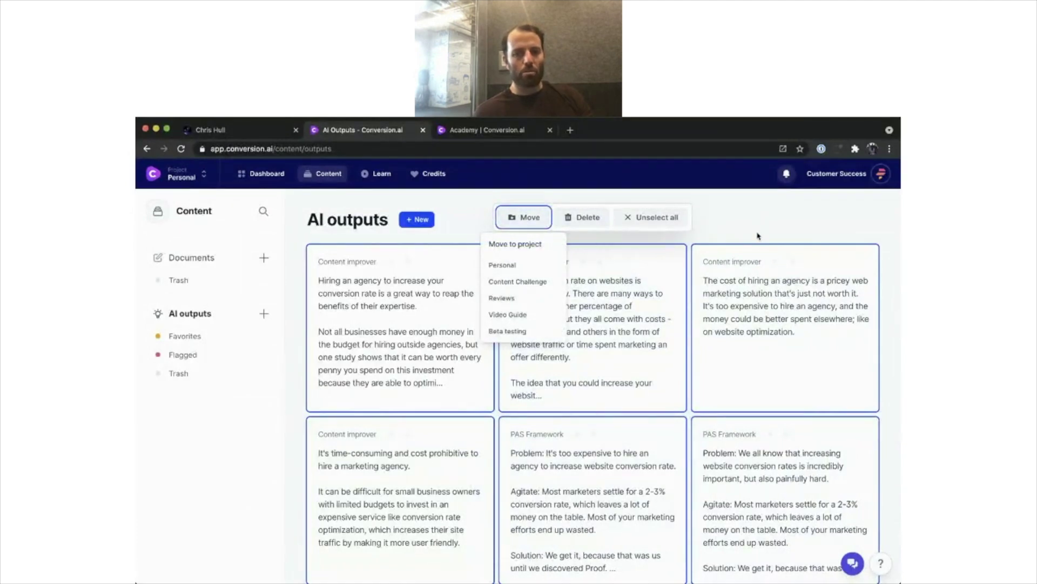
{"action": "left_click", "coordinate": [451, 217]}
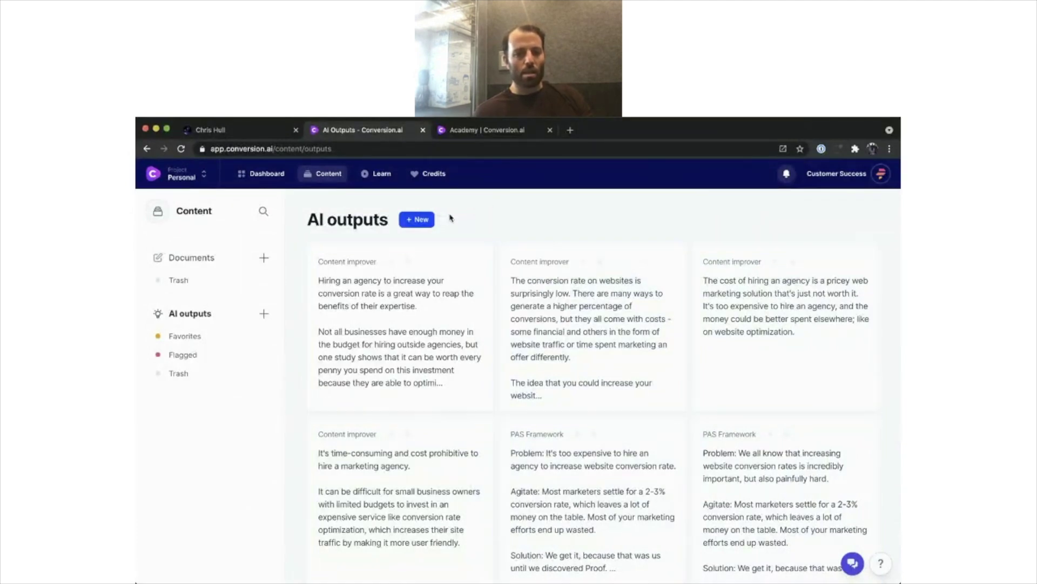
{"action": "scroll", "coordinate": [479, 343], "scroll_direction": "down", "scroll_amount": 10}
{"action": "scroll", "coordinate": [486, 379], "scroll_direction": "up", "scroll_amount": 10}
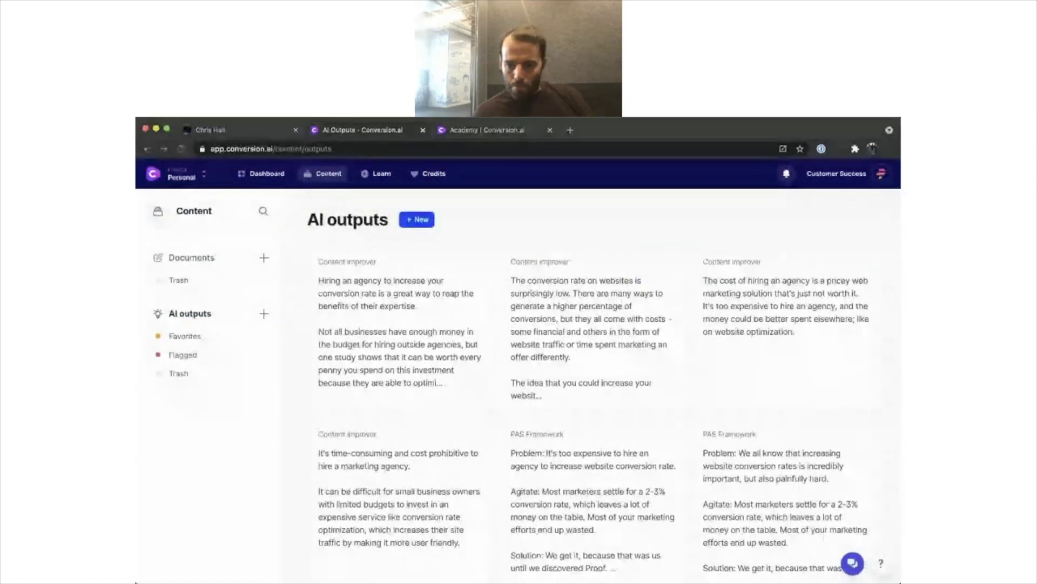
- Open the Support & FAQ page from the help options and look through its tips, account topics and FAQs to the Use Cases
{"action": "key", "text": "super+Tab"}
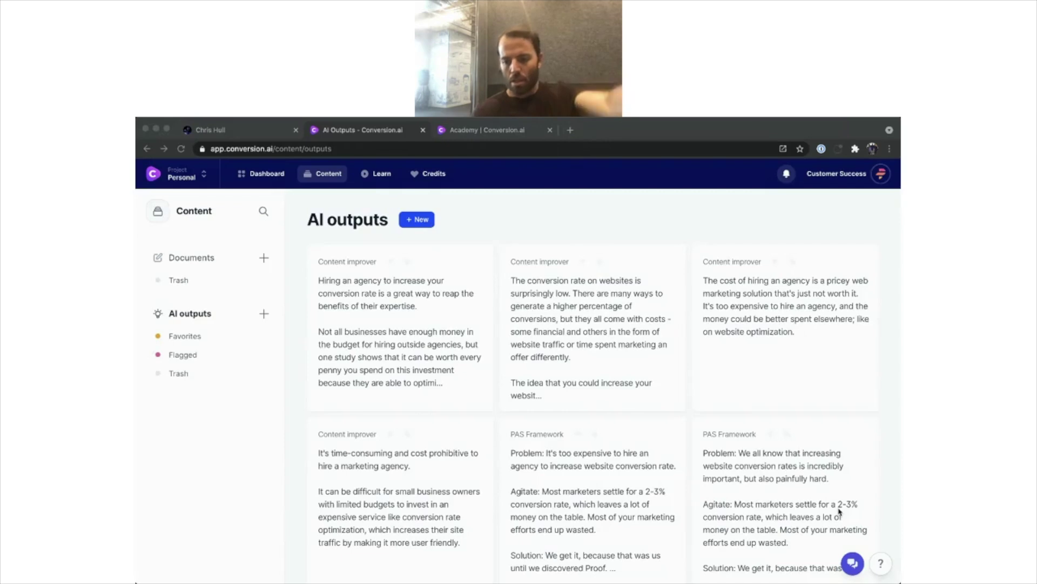
{"action": "left_click", "coordinate": [881, 567]}
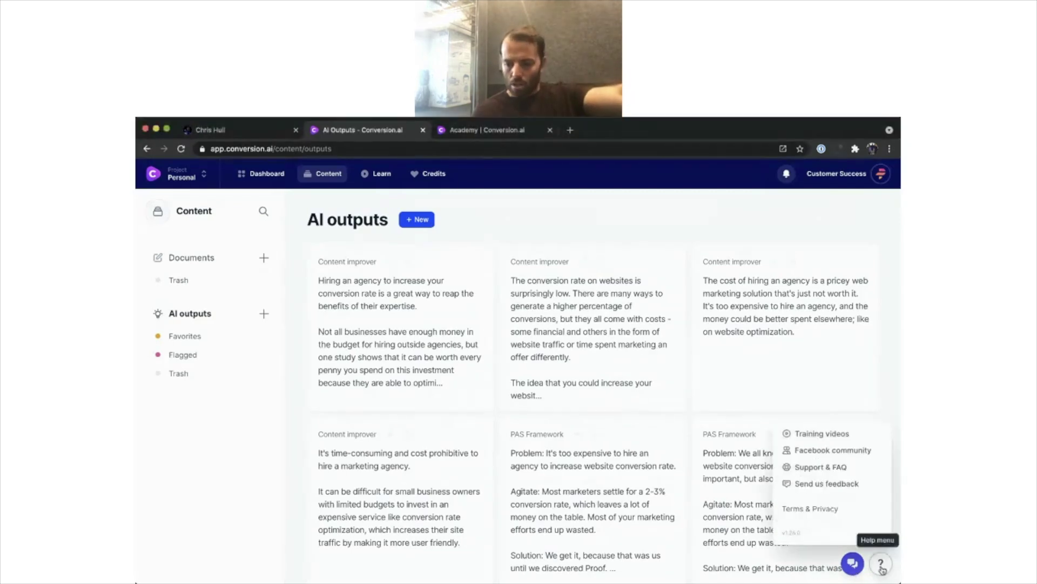
{"action": "left_click", "coordinate": [821, 467]}
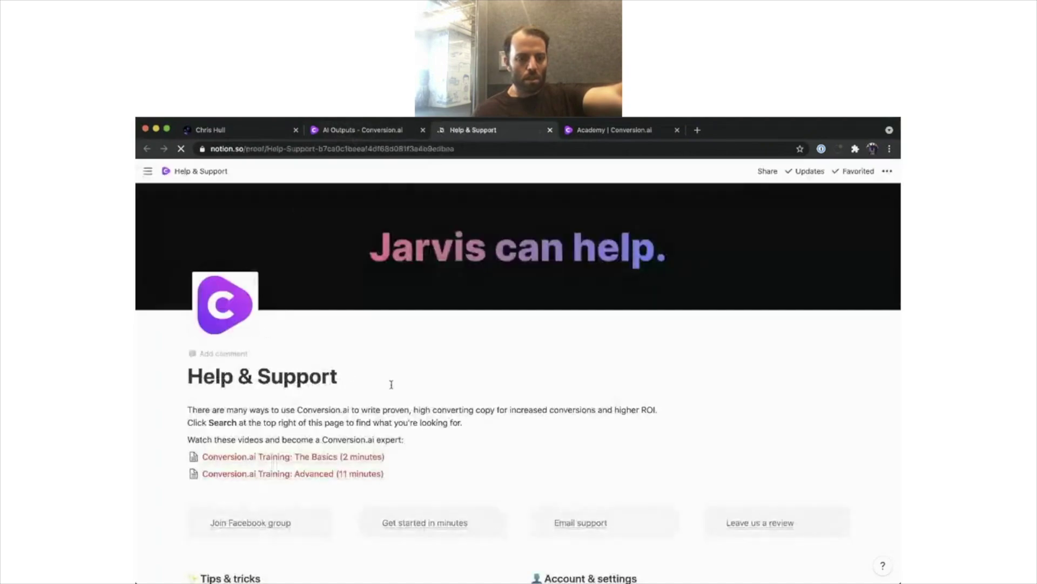
{"action": "scroll", "coordinate": [392, 389], "scroll_direction": "down", "scroll_amount": 5}
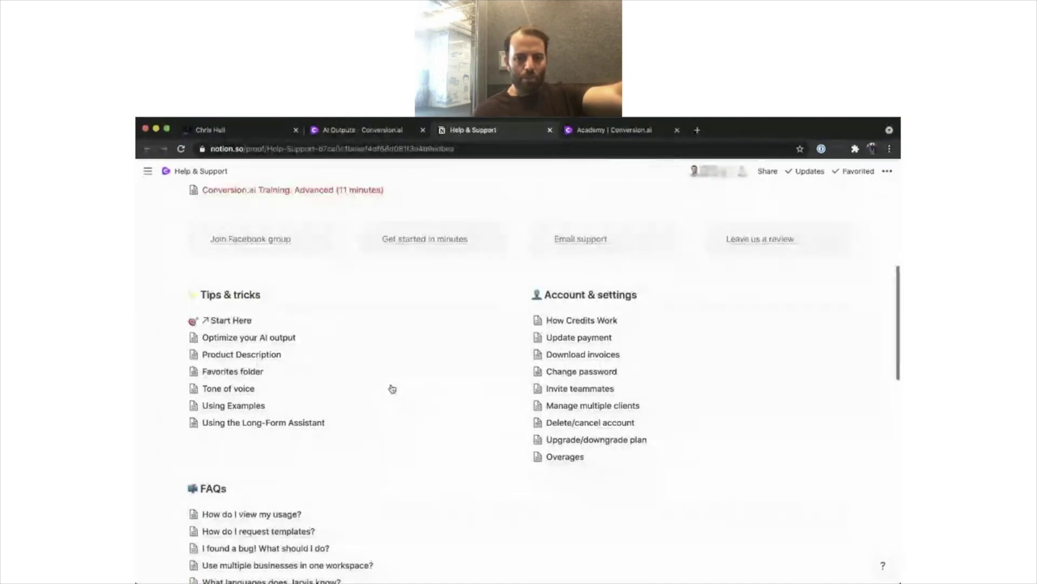
{"action": "scroll", "coordinate": [392, 389], "scroll_direction": "down", "scroll_amount": 5}
{"action": "scroll", "coordinate": [392, 389], "scroll_direction": "down", "scroll_amount": 1}
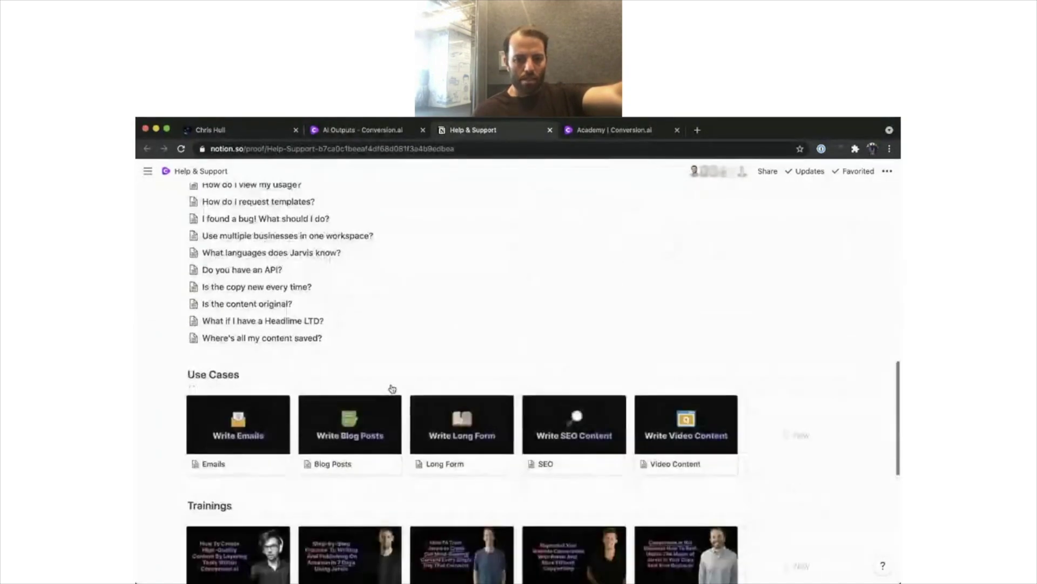
- Open the Emails guide under Use Cases, look over its step-by-step instructions, and close it again
{"action": "left_click", "coordinate": [258, 429]}
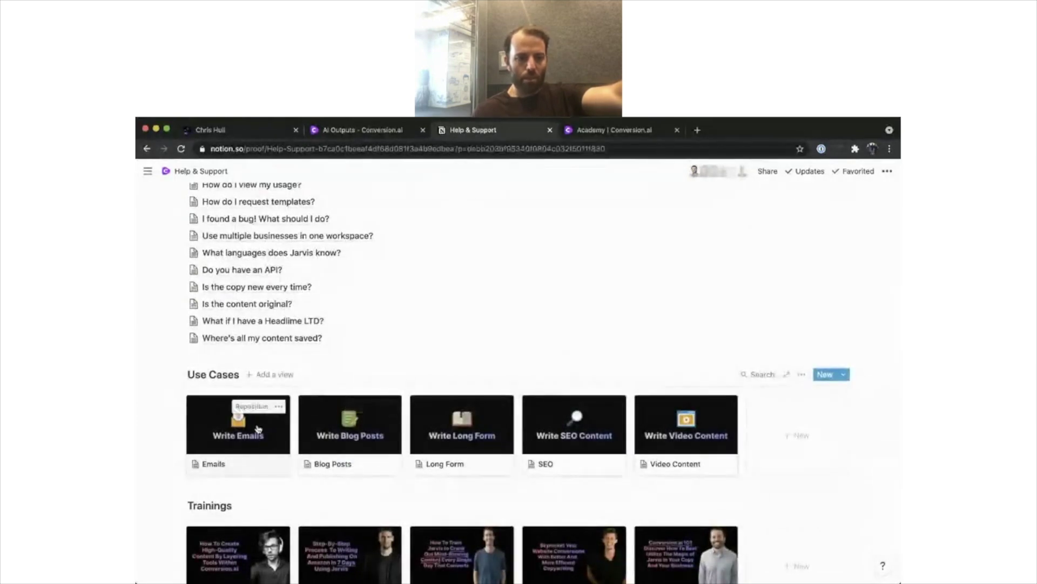
{"action": "scroll", "coordinate": [515, 410], "scroll_direction": "down", "scroll_amount": 3}
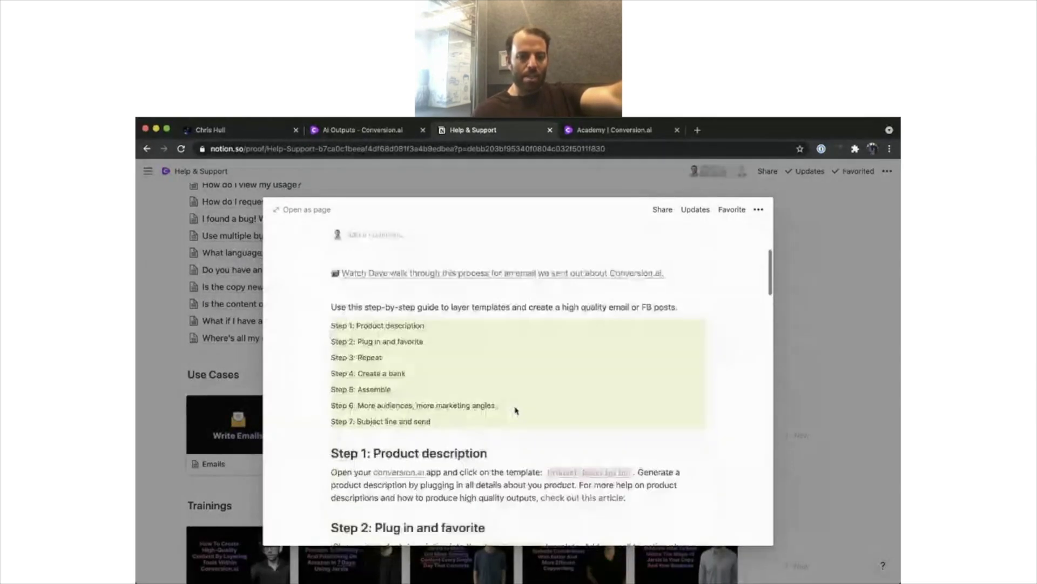
{"action": "scroll", "coordinate": [515, 409], "scroll_direction": "up", "scroll_amount": 4}
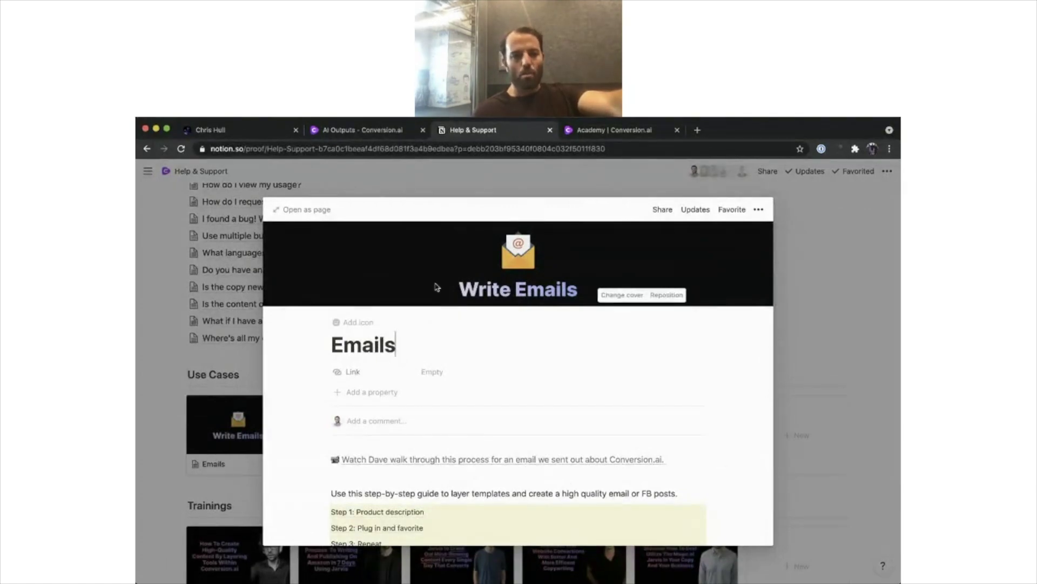
{"action": "left_click", "coordinate": [380, 170]}
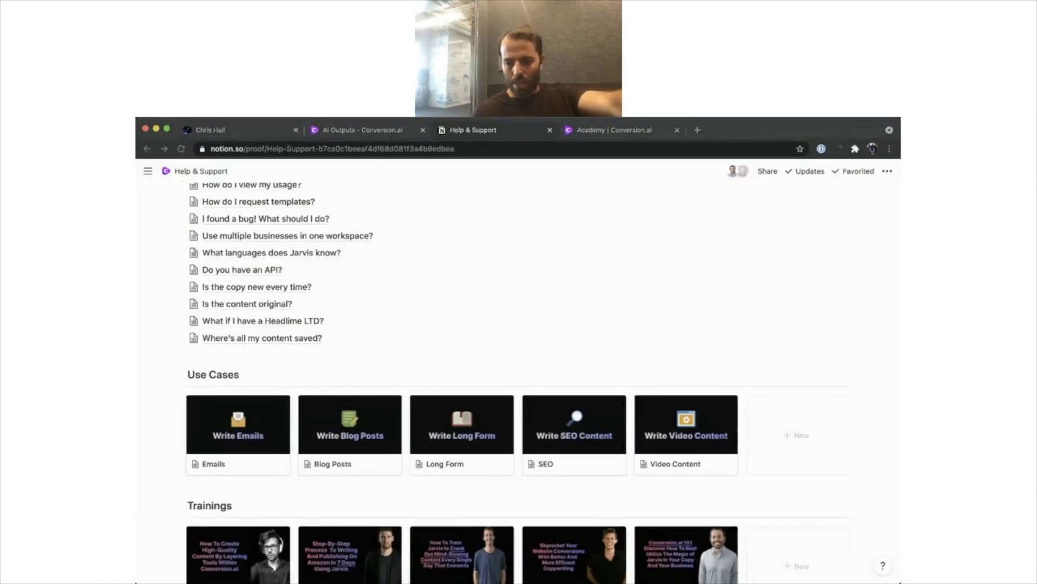